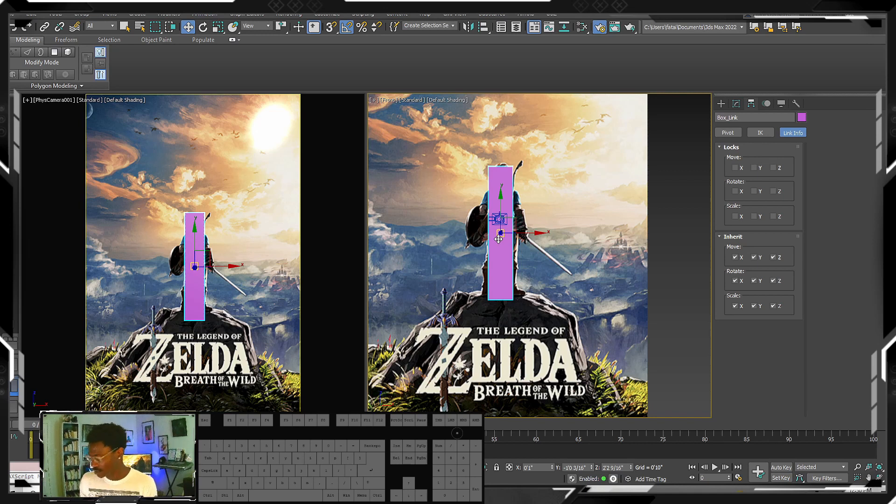
- Show the standard primitive creation options and maximize the Front viewport
scroll(543, 260, up, 6)
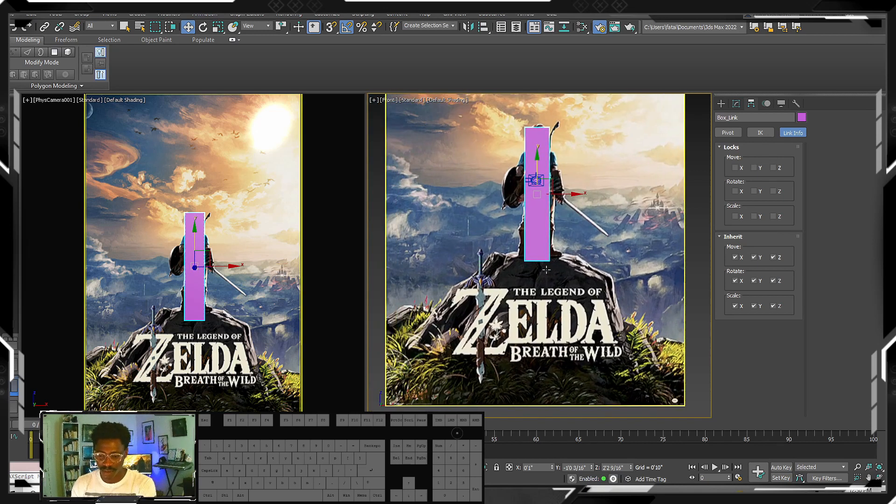
click(721, 103)
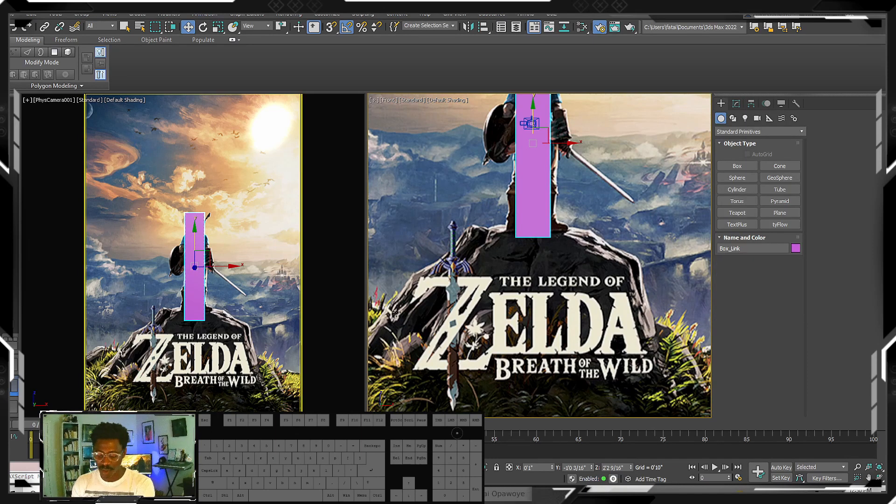
middle_drag(377, 304, 385, 309)
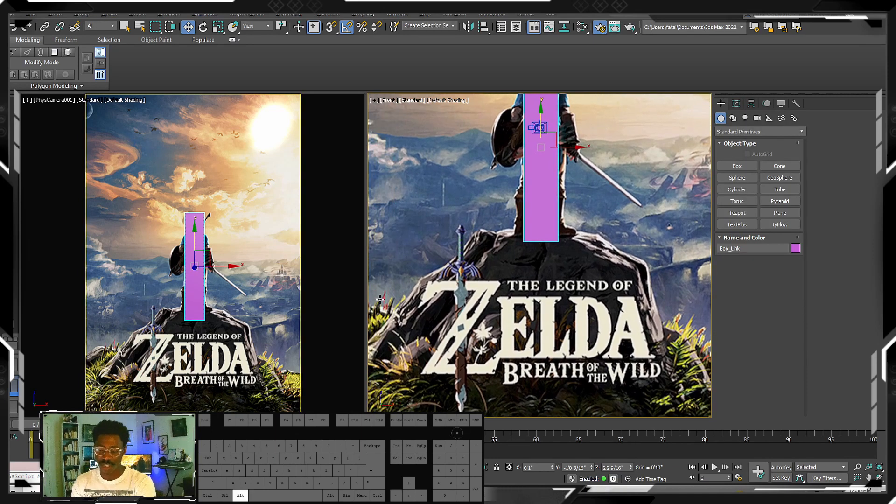
key(alt+w)
scroll(339, 273, down, 8)
scroll(354, 252, up, 4)
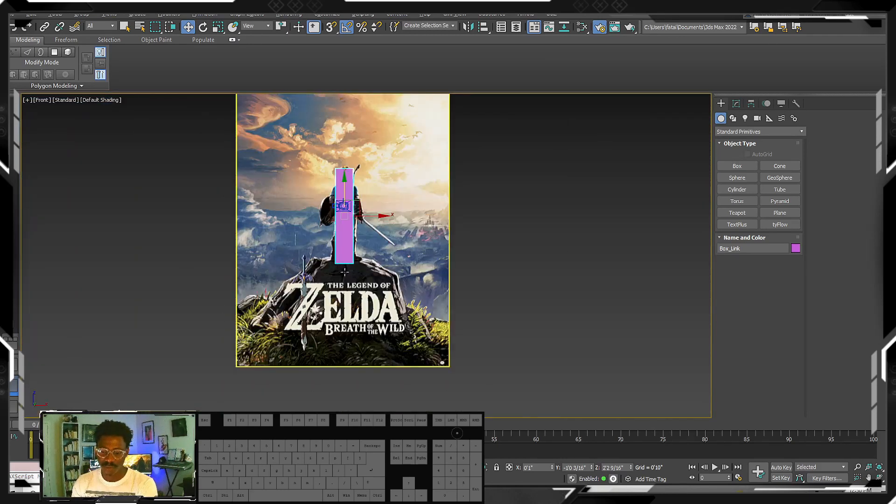
- Toggle the display of cameras in the viewport, leaving the physical camera and its target line hidden
alt+middle_drag(369, 248, 379, 289)
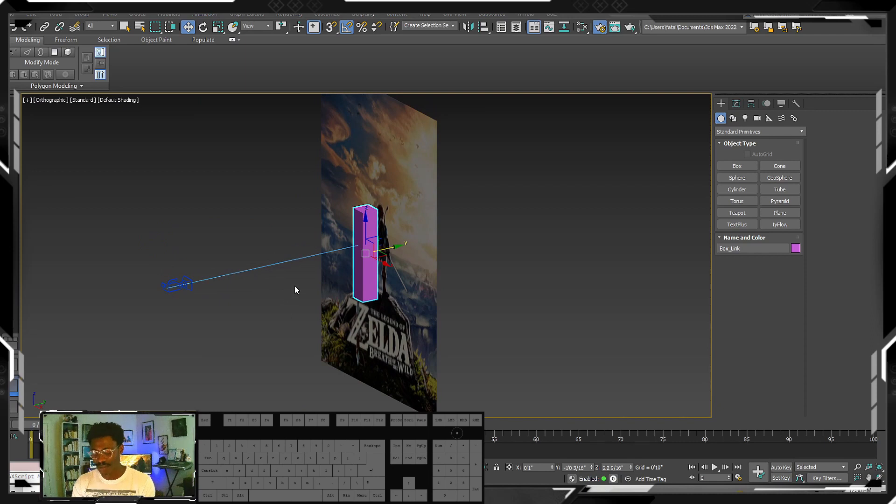
key(shift+v)
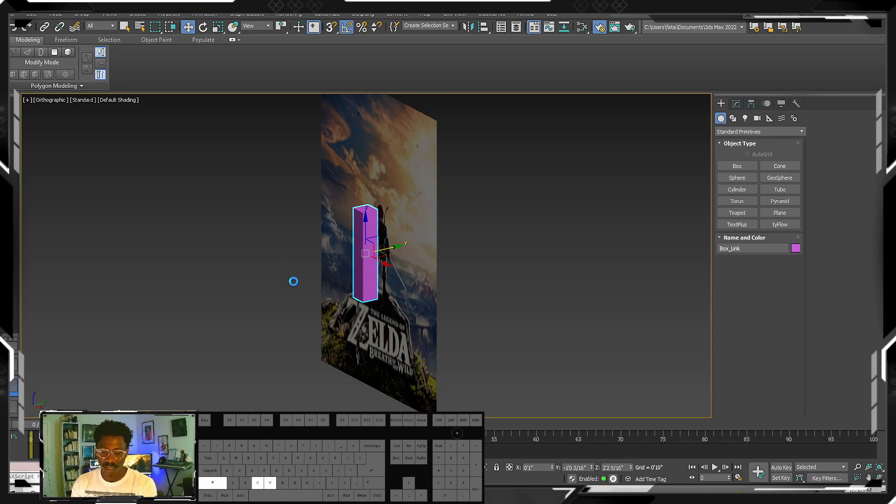
click(534, 95)
middle_drag(260, 241, 259, 247)
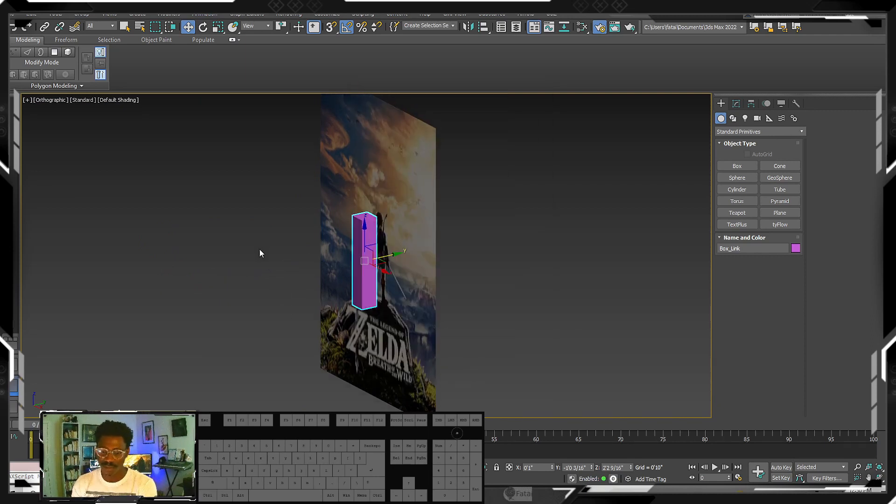
key(shift+c)
key(shift+c)
key(shift+c)
key(shift+c)
key(shift+c)
key(shift+c)
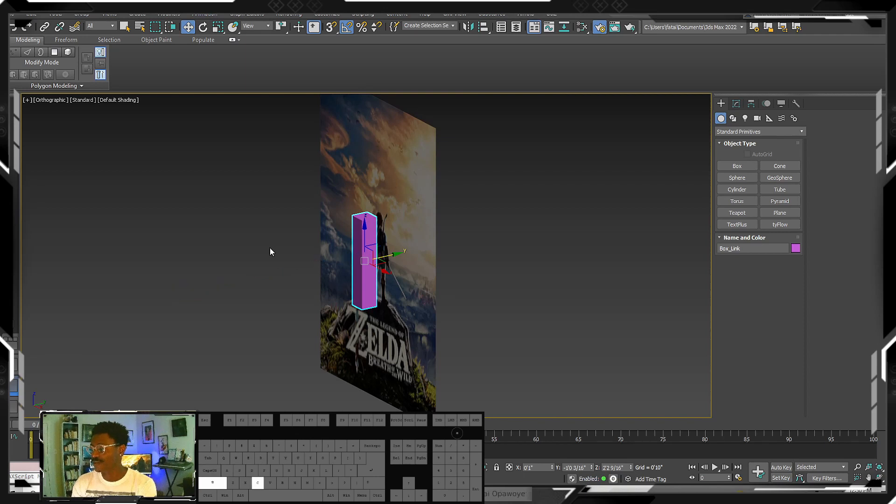
key(shift+c)
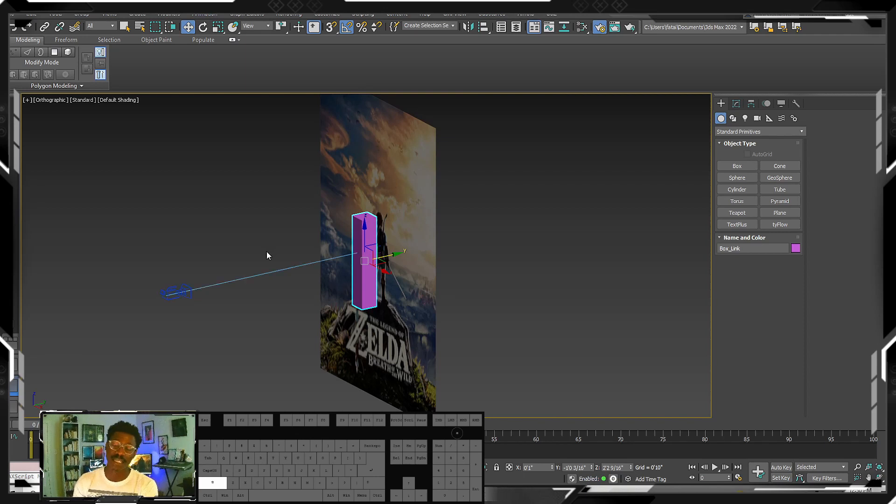
key(shift+c)
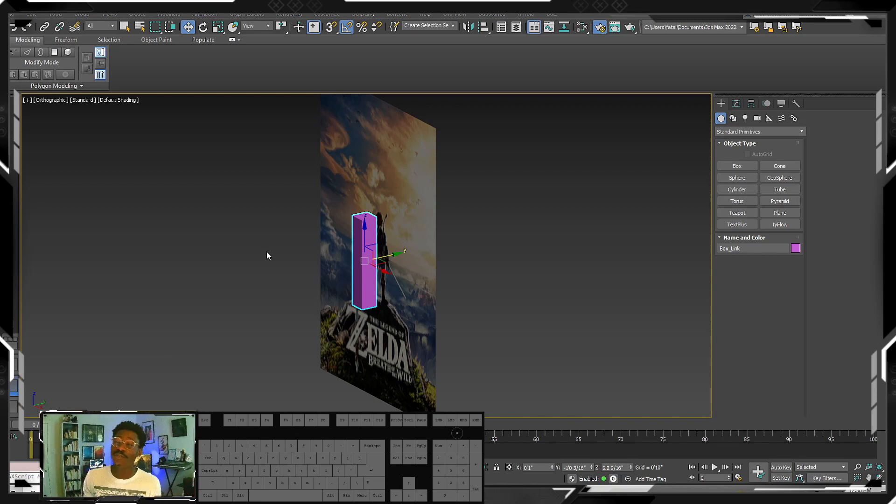
key(shift+c)
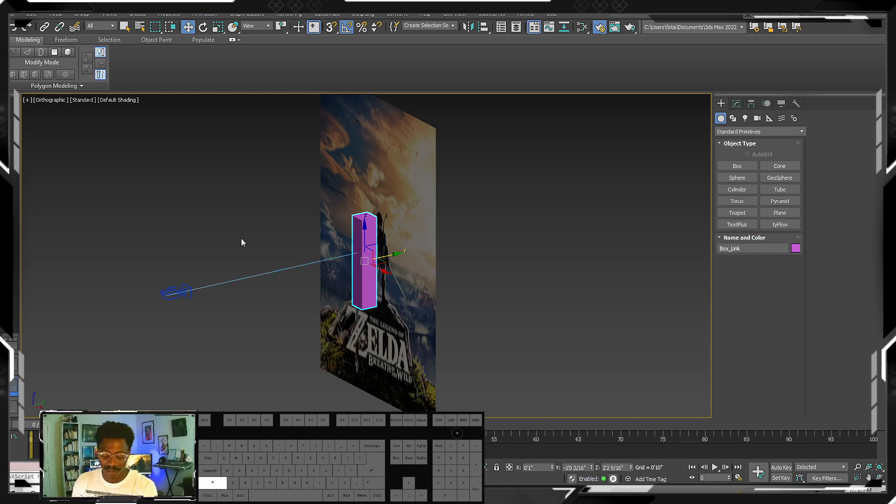
key(shift+c)
- In the Front view, draw a box over the rock, about 4'7" long, 6'5" wide and 2'7" high
alt+middle_drag(301, 285, 336, 239)
mouse_move(336, 240)
middle_down()
mouse_move(296, 260)
mouse_move(303, 288)
mouse_move(326, 237)
middle_up()
key(f)
scroll(301, 261, up, 4)
scroll(301, 270, down, 3)
scroll(306, 289, down, 2)
scroll(329, 252, up, 2)
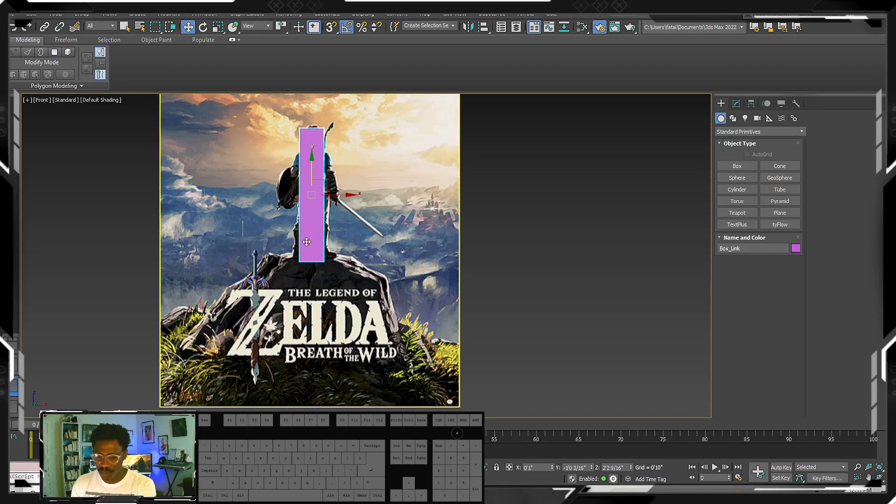
click(738, 166)
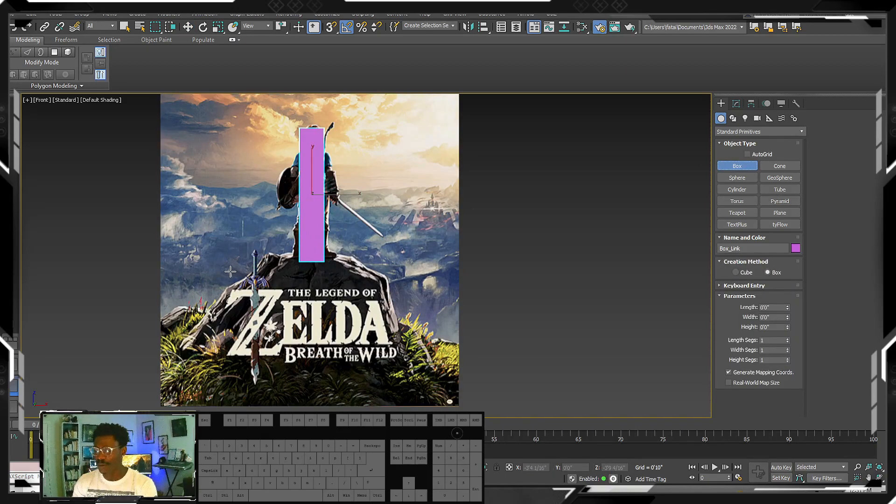
drag(255, 255, 405, 363)
middle_drag(358, 346, 354, 373)
scroll(344, 349, down, 3)
click(336, 334)
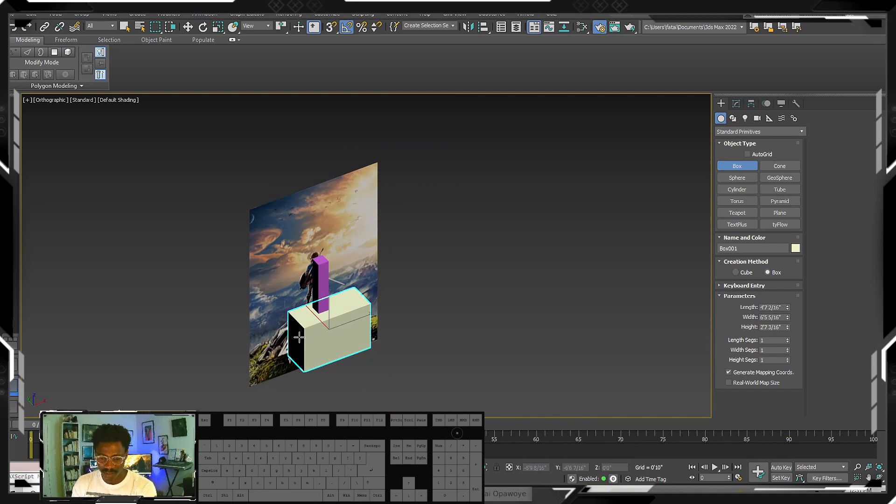
- Return to the Front view and make the new box over the rock see-through
scroll(258, 319, down, 3)
middle_drag(301, 334, 388, 262)
key(f)
key(z)
scroll(295, 279, down, 3)
key(alt+x)
scroll(320, 286, down, 5)
right_click(314, 310)
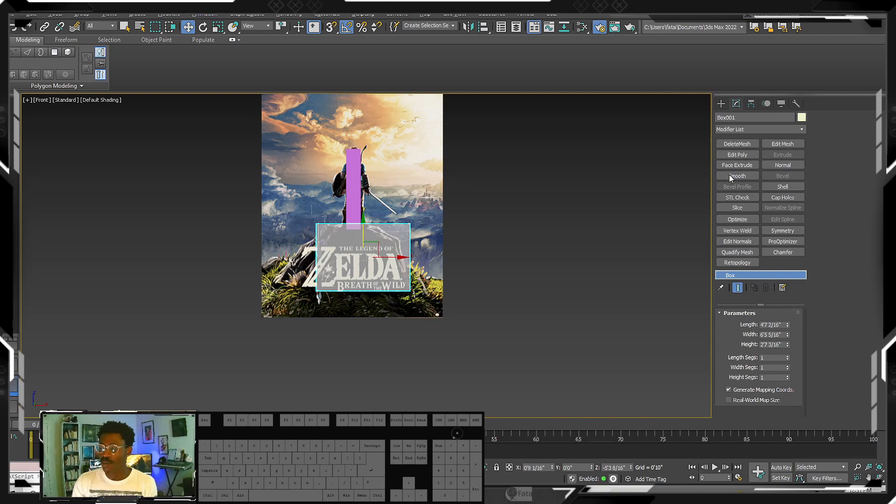
- Add an Edit Poly modifier to the new box over the rock
click(763, 129)
click(843, 168)
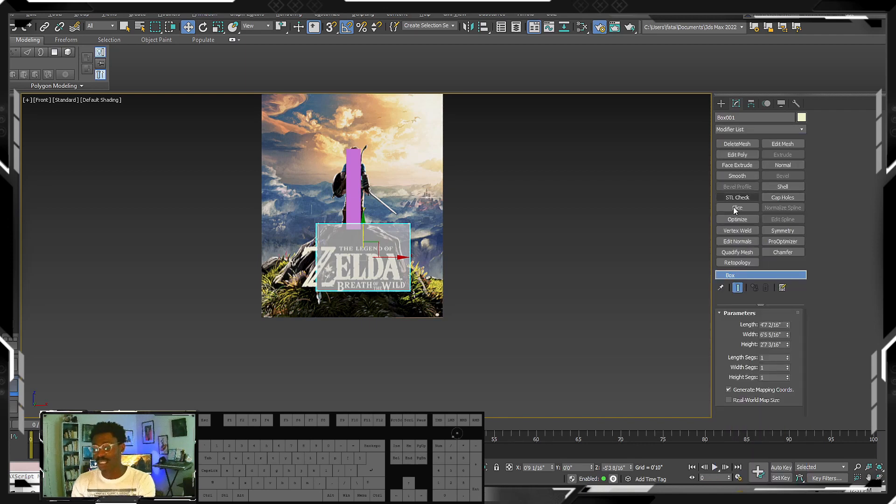
click(801, 130)
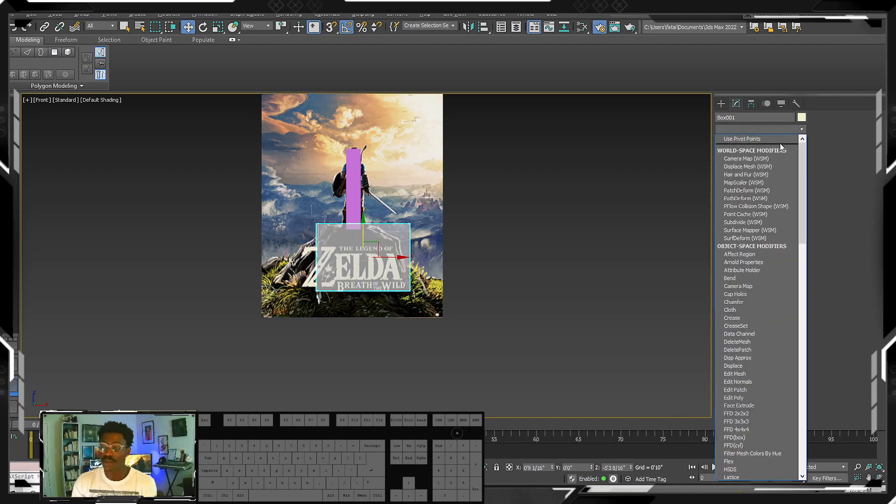
click(742, 124)
click(751, 125)
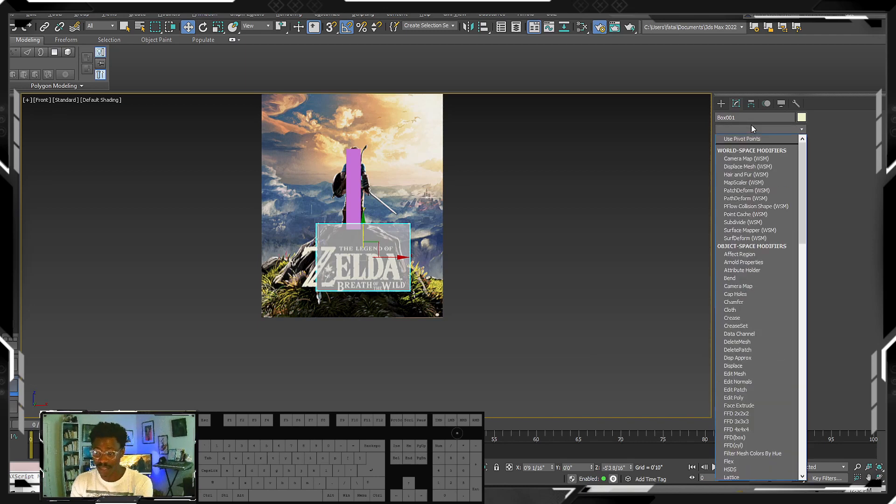
scroll(757, 201, down, 4)
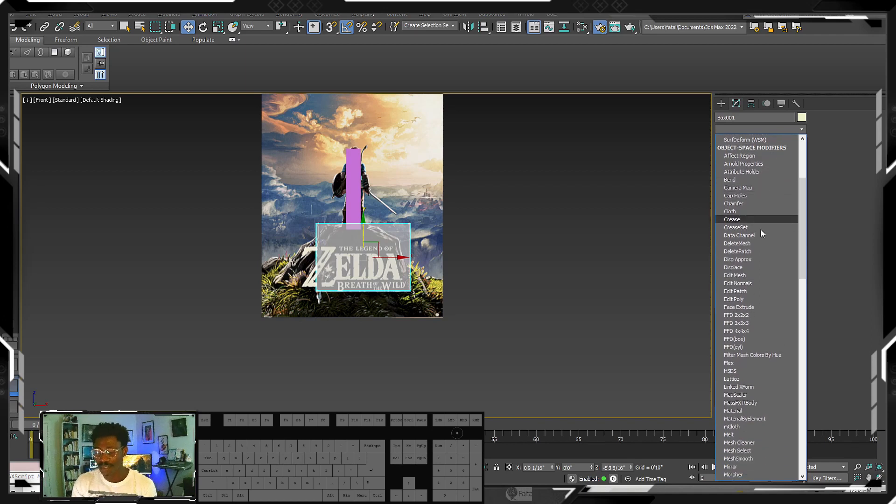
scroll(761, 231, down, 5)
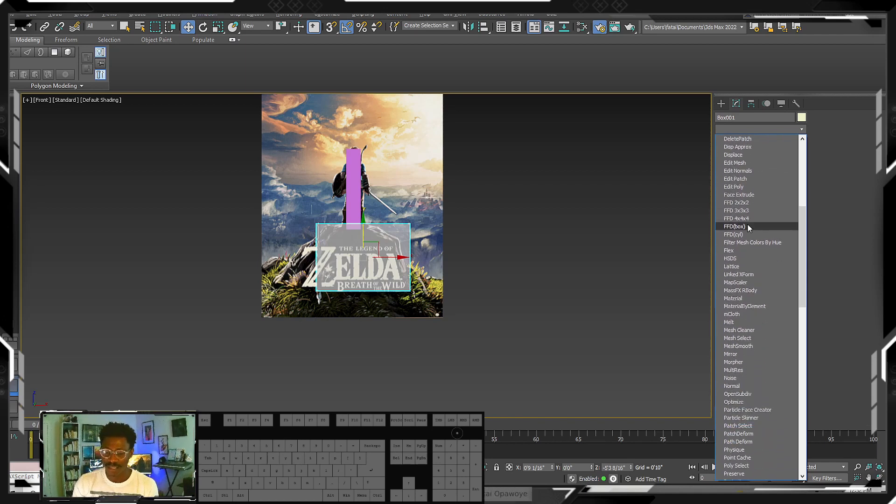
click(738, 187)
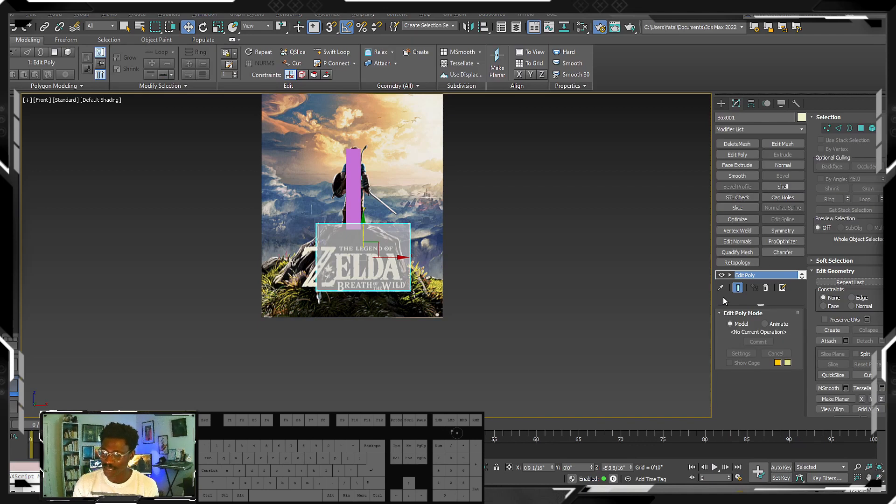
- Look through the new box's modifier stack, from the Edit Poly modifier down to the base Box
scroll(743, 279, down, 1)
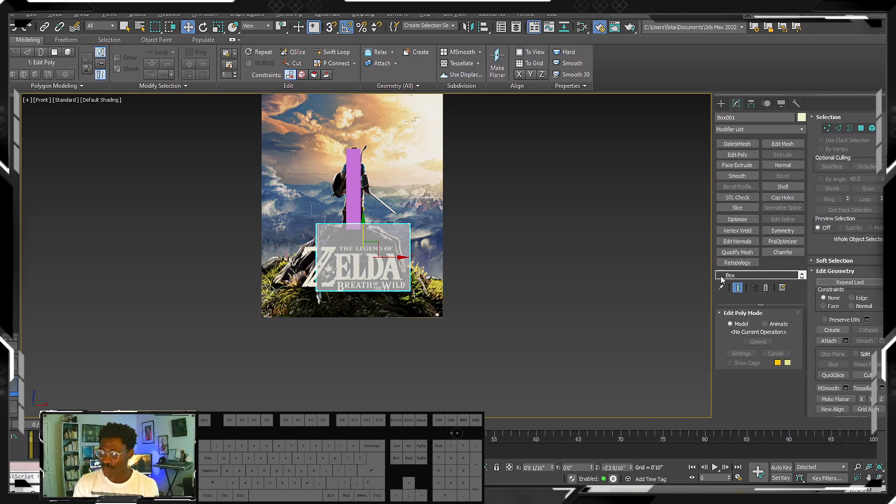
scroll(742, 279, up, 1)
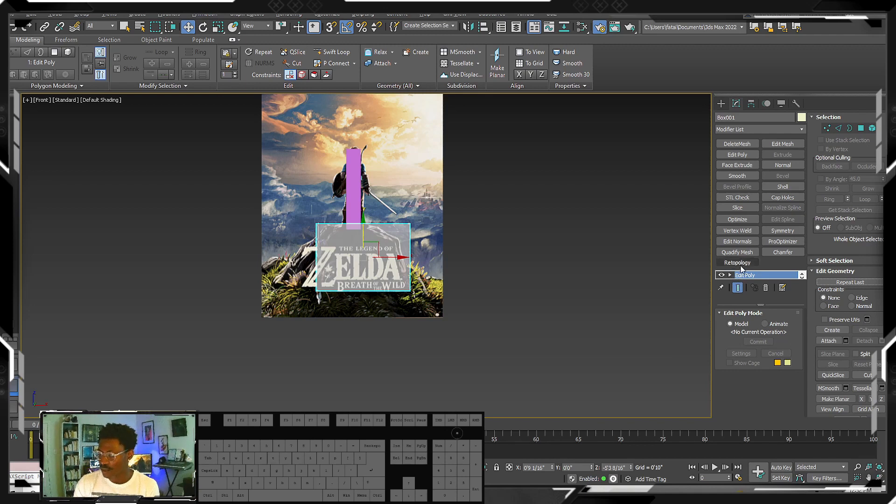
click(802, 277)
click(801, 273)
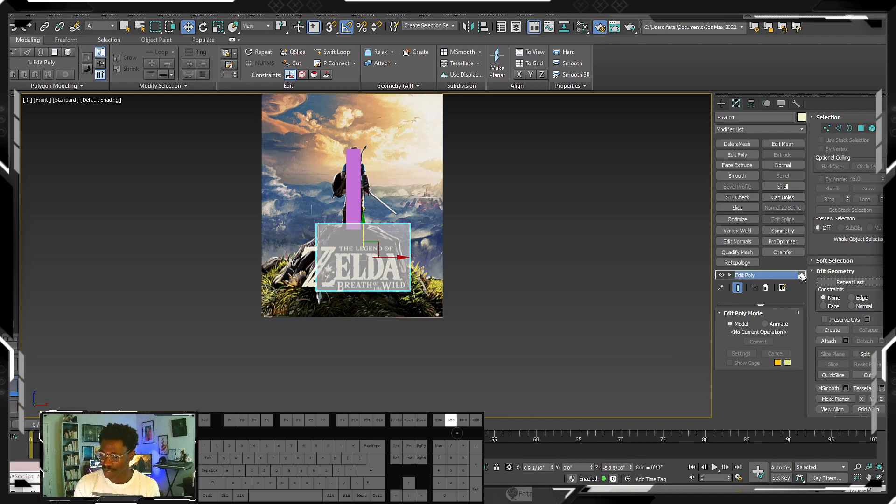
click(802, 277)
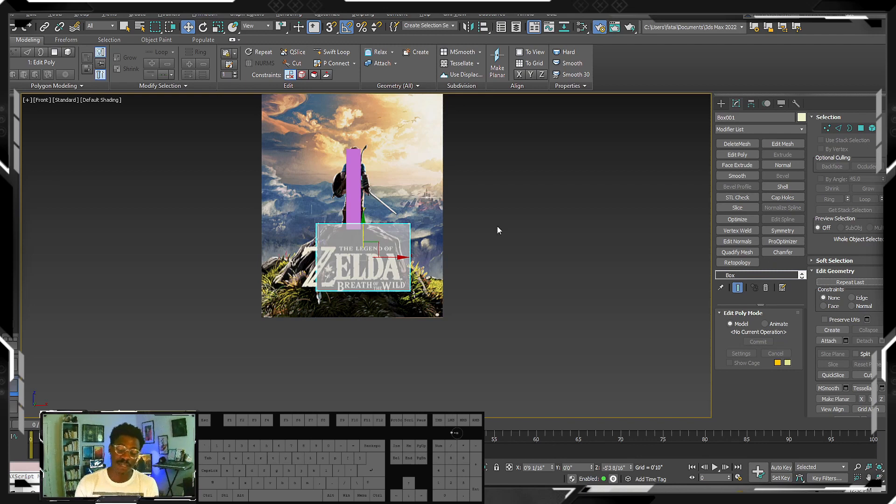
- Try converting the new box to an Editable Poly and undo the conversion
right_click(382, 256)
mouse_move(423, 351)
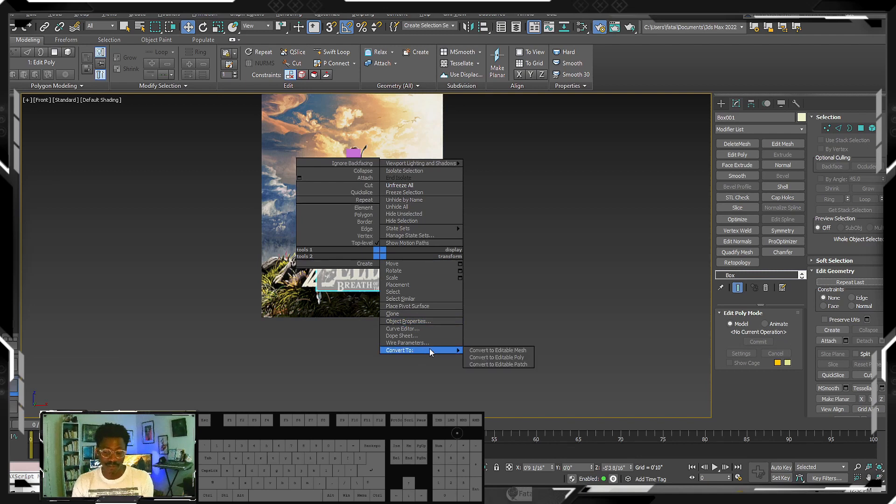
click(494, 357)
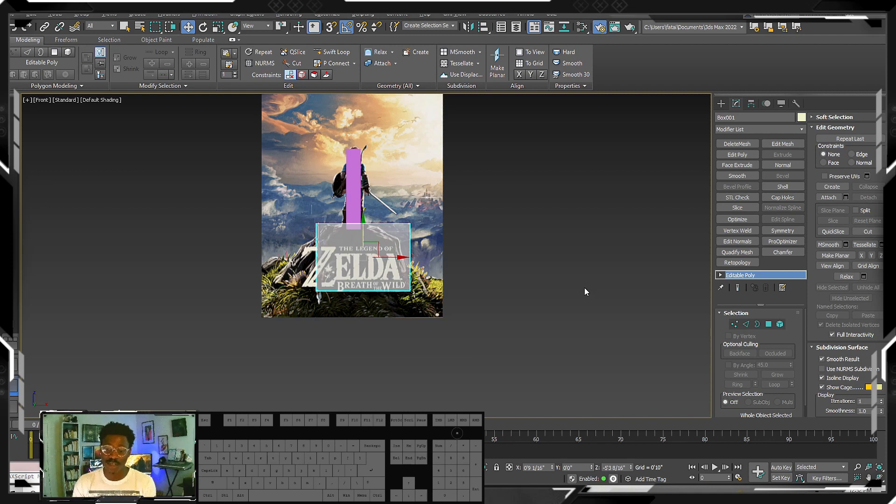
key(ctrl+e)
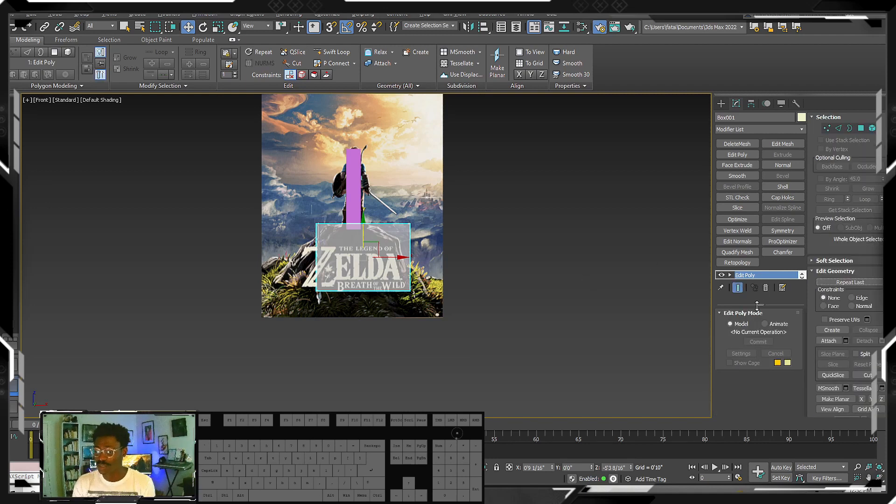
- Enlarge the modifier stack list and set the base Box's length to 6'2 6/16" and width to 8'10 12/16"
drag(759, 304, 759, 339)
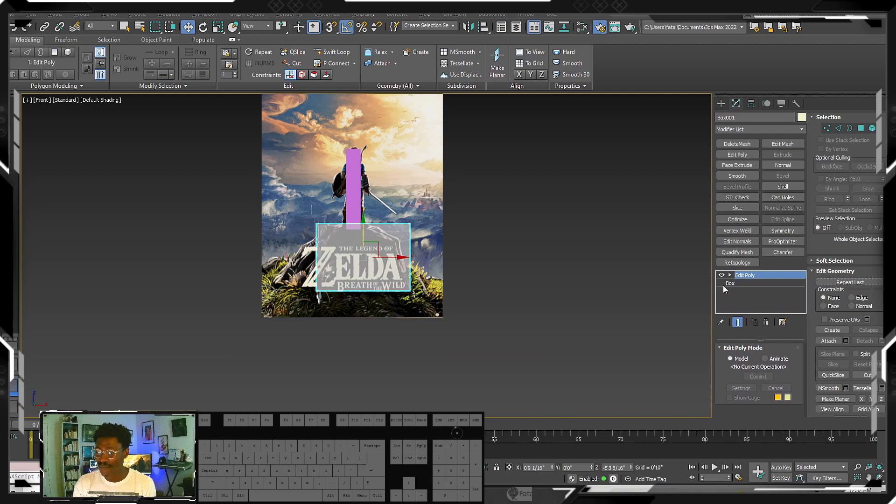
click(735, 283)
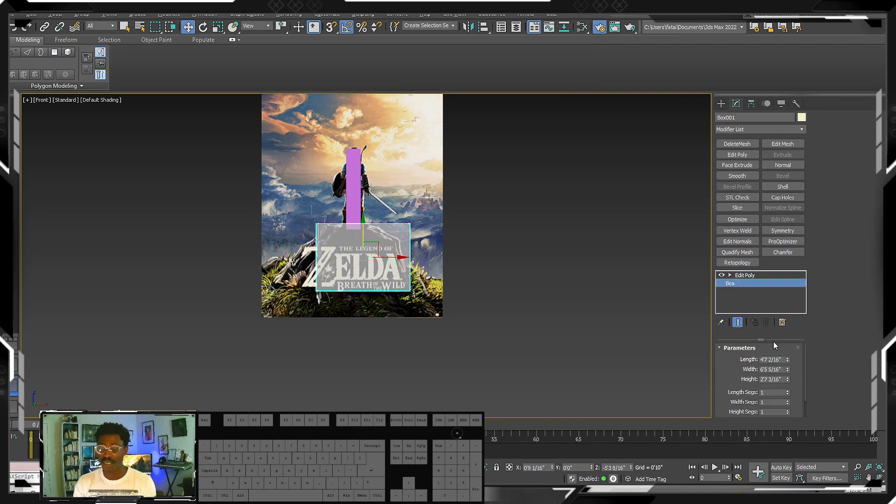
mouse_move(787, 360)
mouse_down()
mouse_move(788, 372)
mouse_move(786, 361)
mouse_up()
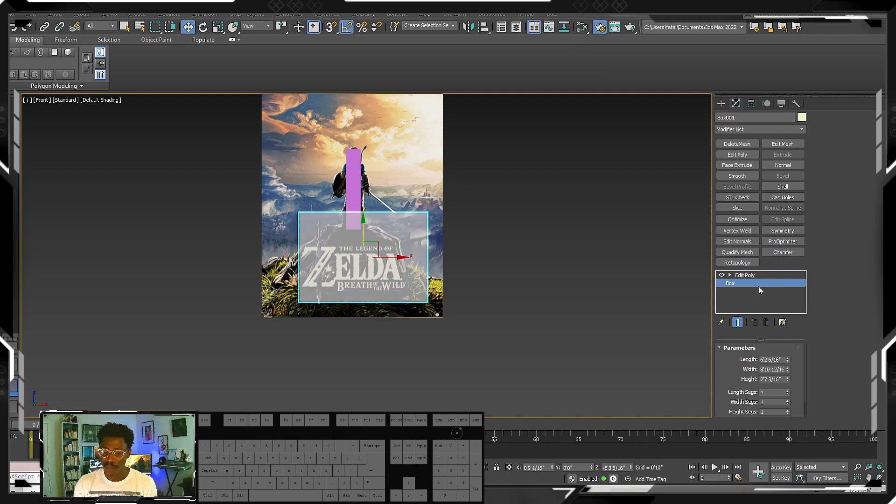
- Collapse the resized box's stack into an Editable Poly and undo the collapse
right_click(581, 288)
mouse_move(562, 386)
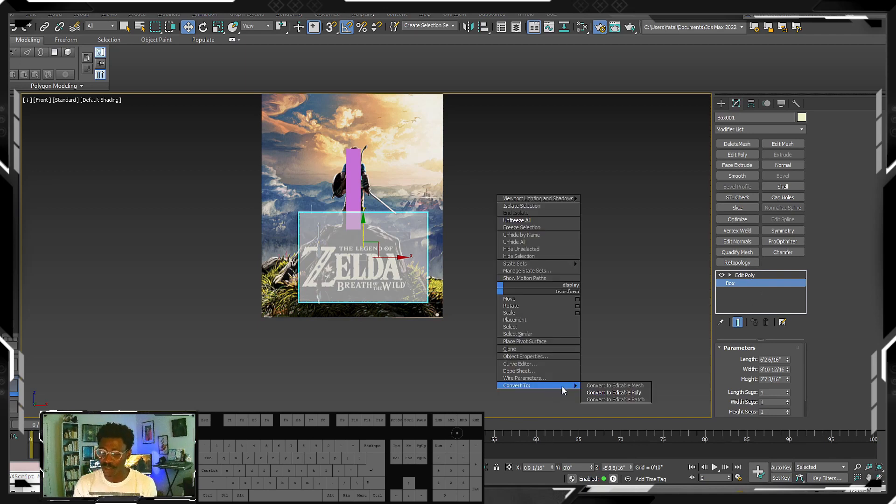
click(606, 390)
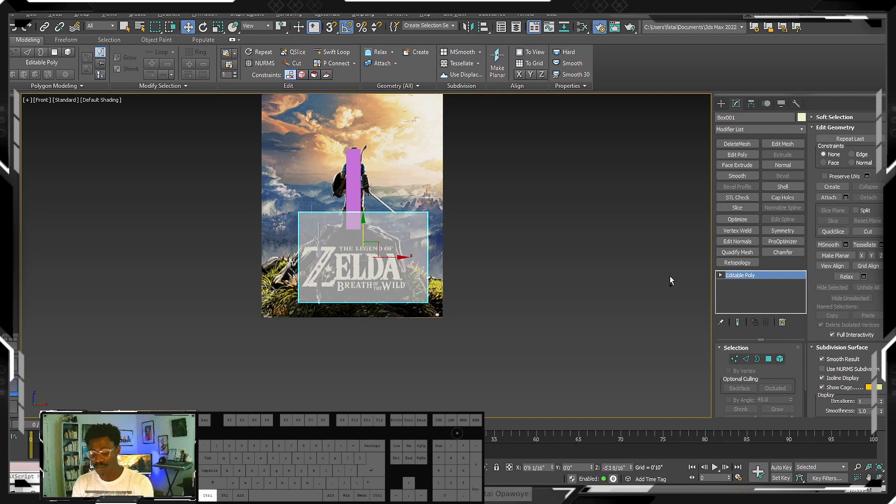
key(ctrl+z)
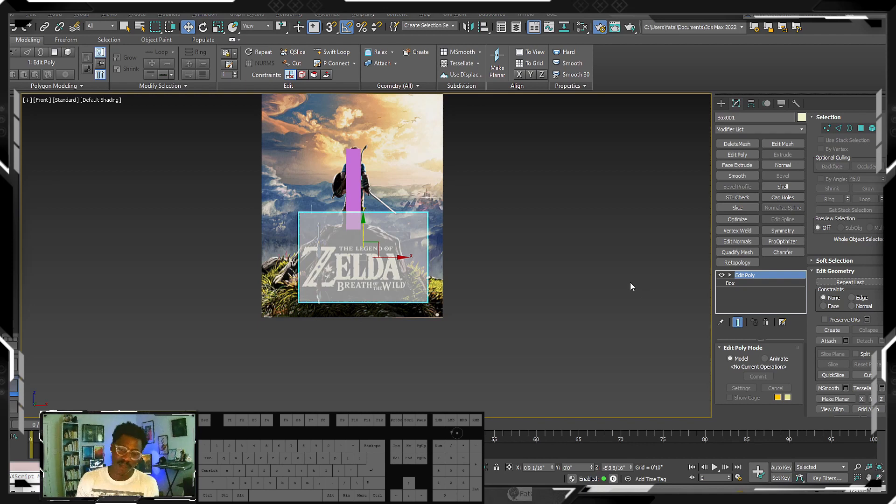
- Make the Edit Poly modifier the active level of the box's stack, without any sub-object mode
key(1)
click(745, 275)
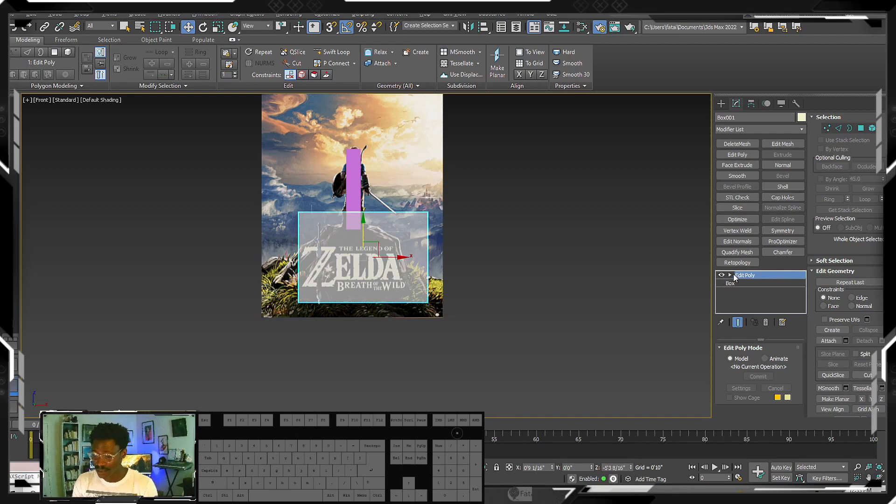
- Display edged faces and move the rock box's upper corner vertices inward on both sides to taper it into a trapezoid
key(1)
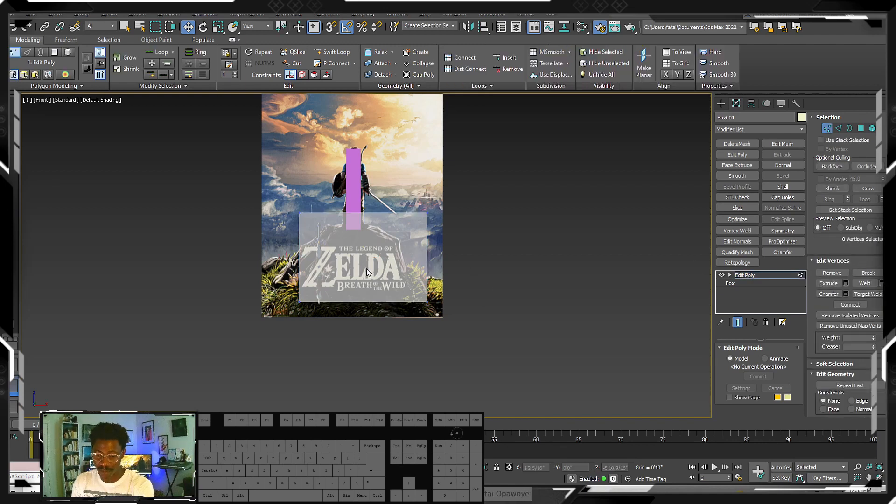
middle_drag(366, 268, 372, 287)
key(F4)
scroll(367, 266, up, 2)
scroll(368, 266, down, 4)
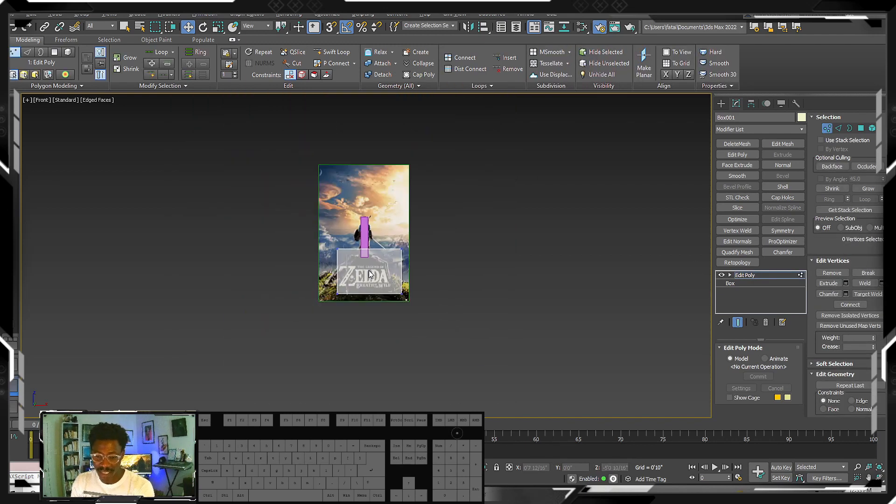
scroll(362, 283, up, 2)
drag(303, 313, 366, 212)
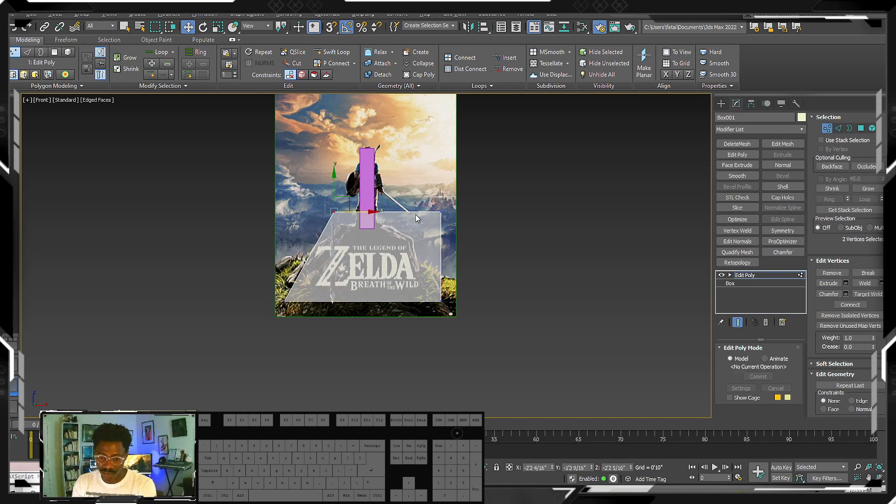
drag(477, 226, 479, 228)
drag(465, 213, 429, 222)
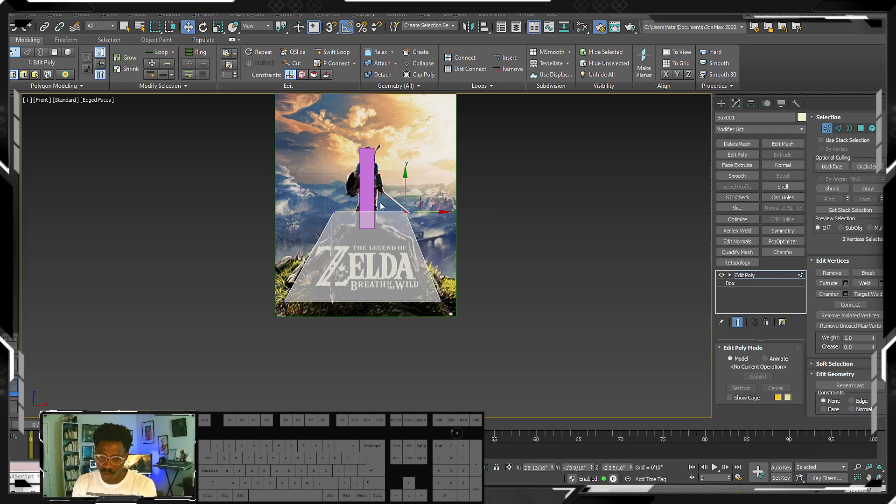
- Lower the rock box's top vertices to the rock's top edge and raise its bottom vertices to about Z -7'8 14/16"
drag(318, 200, 432, 232)
drag(369, 177, 369, 188)
drag(263, 259, 265, 260)
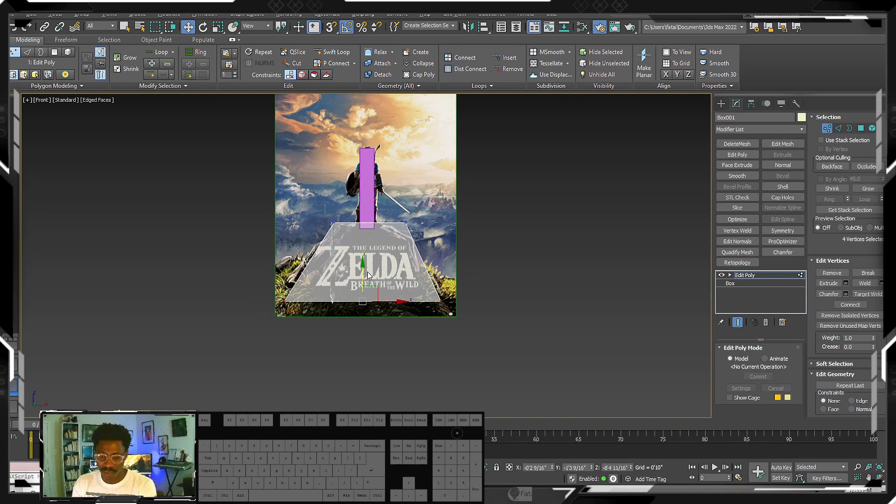
drag(366, 272, 259, 320)
key(ctrl+z)
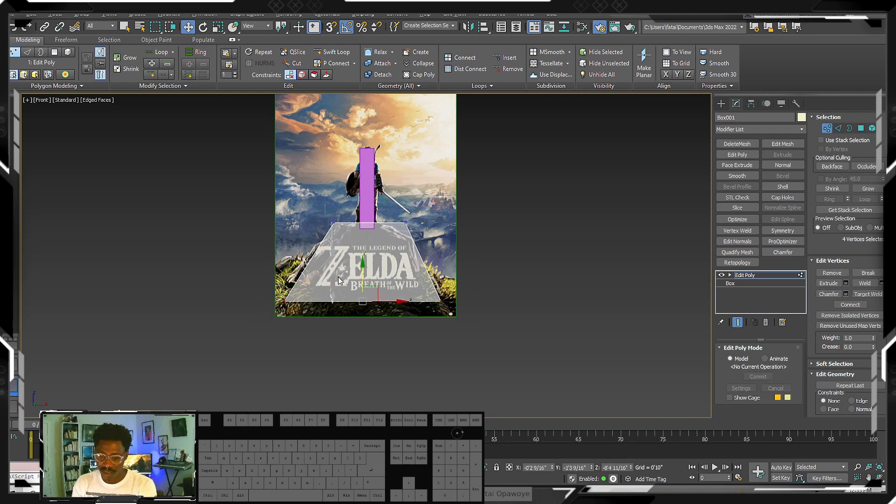
drag(363, 275, 362, 266)
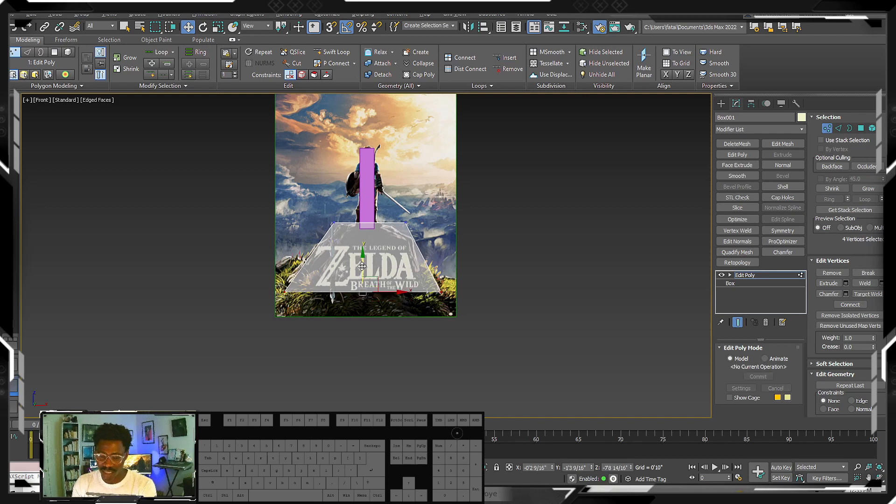
- Draw a new box wider than the poster over its lower part in the front view, with depth extending in front
click(721, 103)
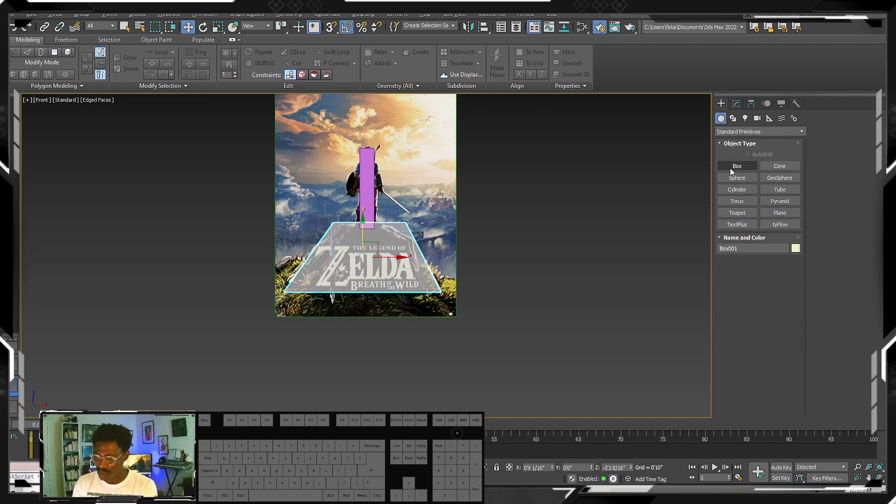
click(733, 168)
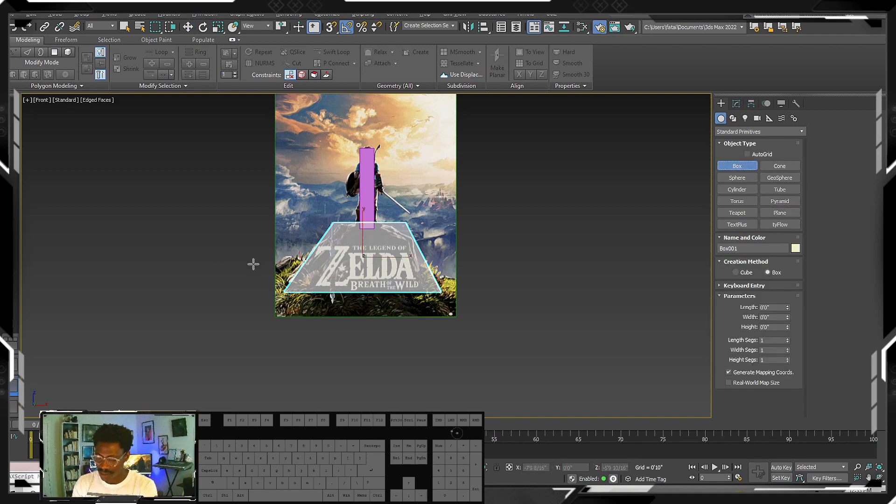
drag(241, 262, 529, 374)
click(480, 137)
scroll(479, 155, up, 2)
alt+middle_drag(473, 181, 446, 206)
- Move the large new box roughly into position in front of the reference image, beneath the rock
key(w)
drag(420, 343, 523, 337)
alt+middle_drag(523, 334, 508, 281)
scroll(506, 261, down, 3)
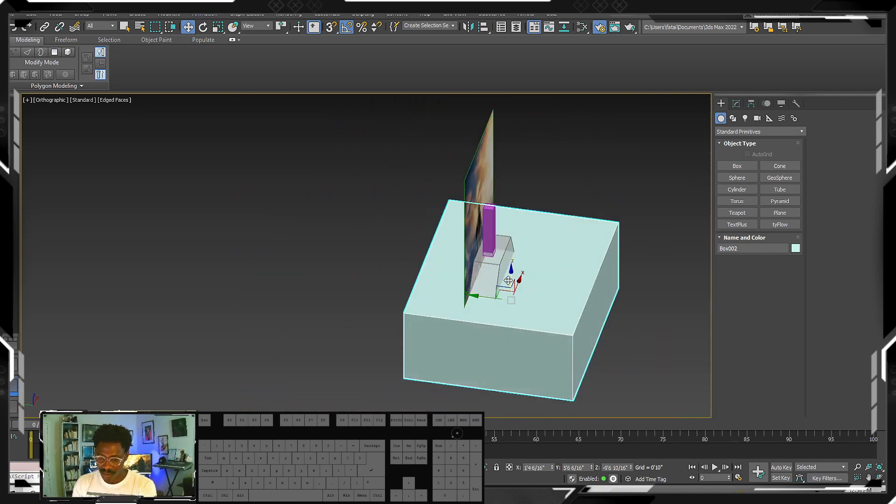
drag(483, 301, 525, 307)
alt+middle_drag(525, 307, 484, 319)
middle_drag(518, 277, 458, 277)
drag(513, 297, 504, 300)
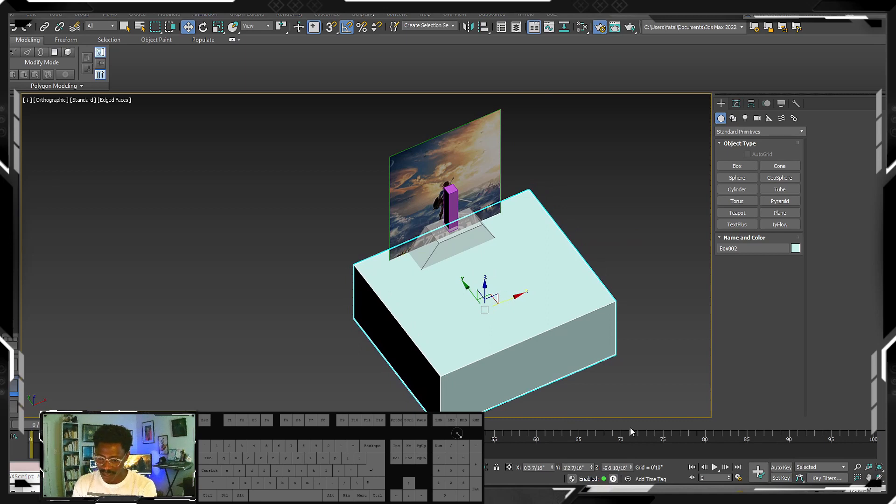
- Reset the large box's X, Y and Z position to 0 and lower it to about Z -9'9 9/16"
right_click(553, 467)
right_click(591, 467)
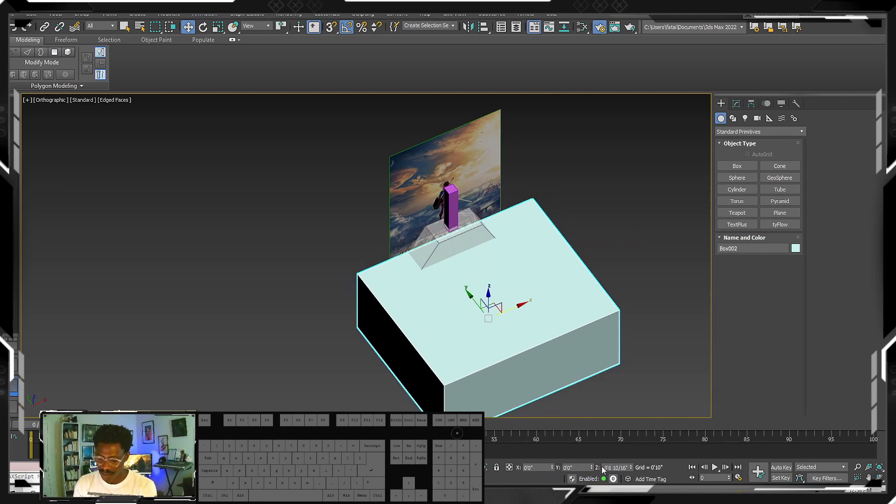
right_click(629, 467)
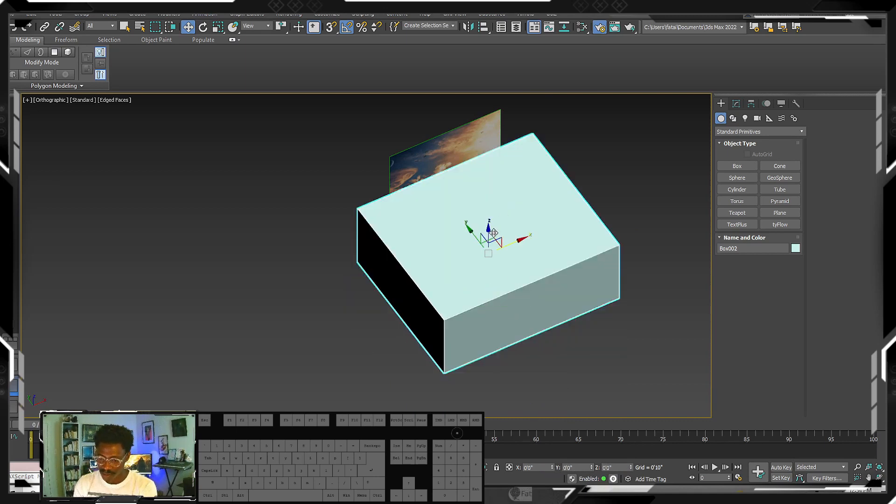
drag(494, 232, 501, 292)
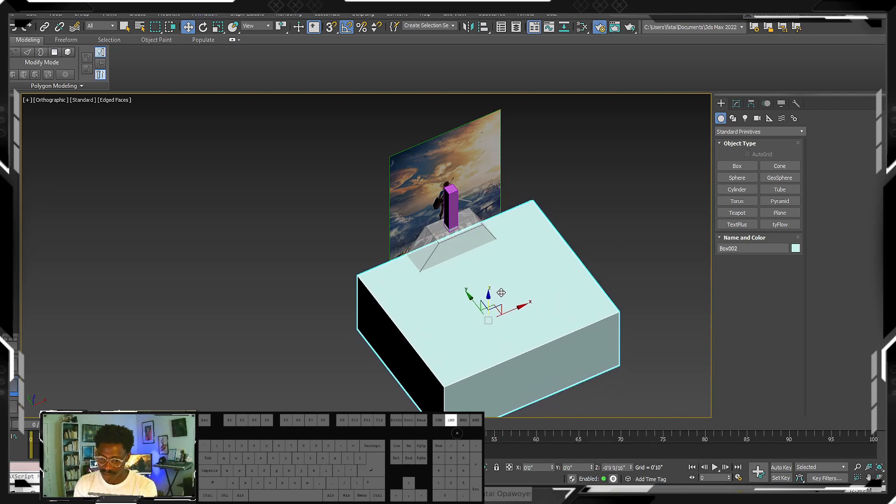
- Make the large ground box see-through and raise it to about Z -9'2 13/16" against the poster in the front view
scroll(500, 293, down, 2)
middle_drag(499, 294, 482, 303)
key(f)
key(z)
scroll(469, 263, down, 6)
middle_drag(469, 263, 475, 282)
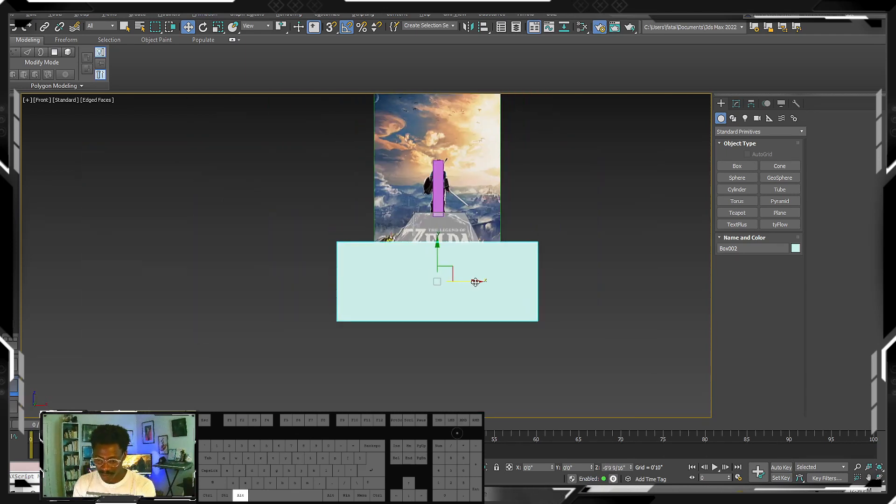
key(alt+x)
scroll(449, 254, up, 2)
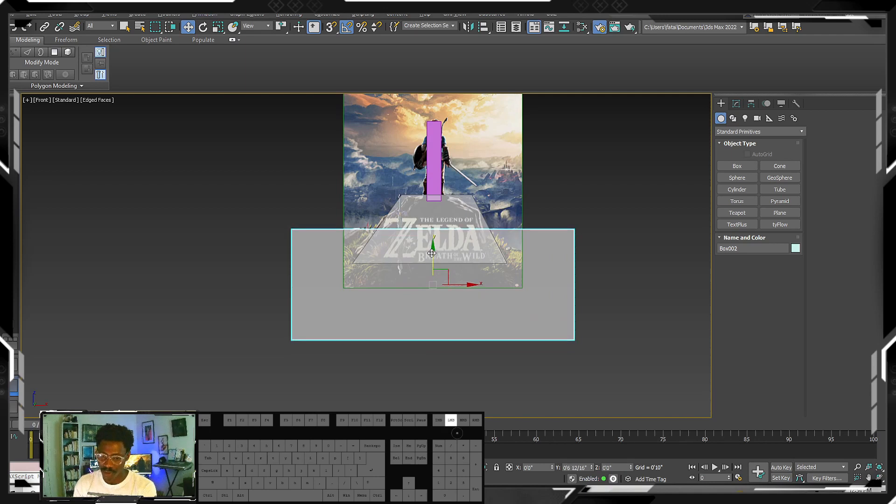
alt+middle_drag(431, 260, 460, 262)
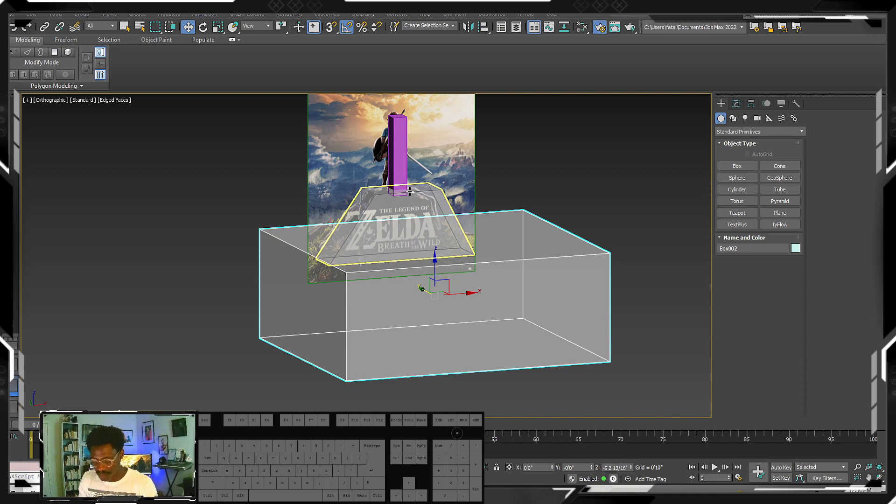
- Switch to a perspective view framing the ground box and turn off edged faces, keeping default shading
middle_drag(402, 235, 381, 240)
key(p)
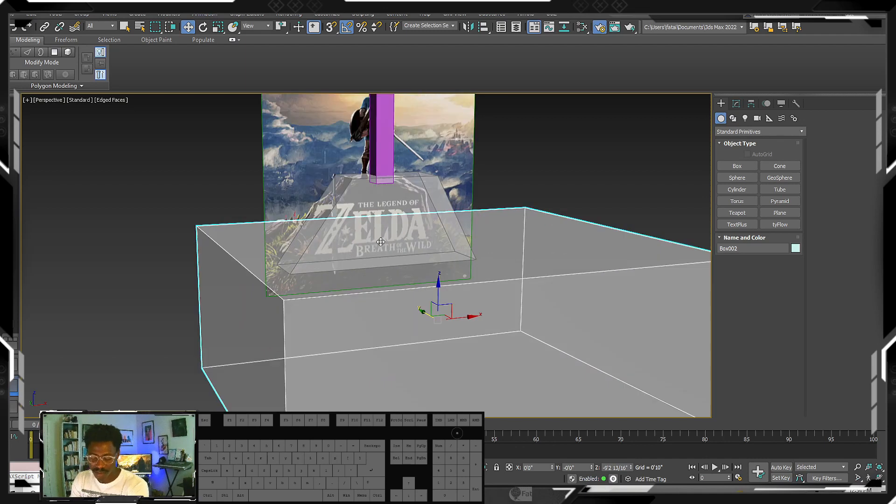
key(z)
scroll(394, 242, down, 5)
key(F3)
key(F3)
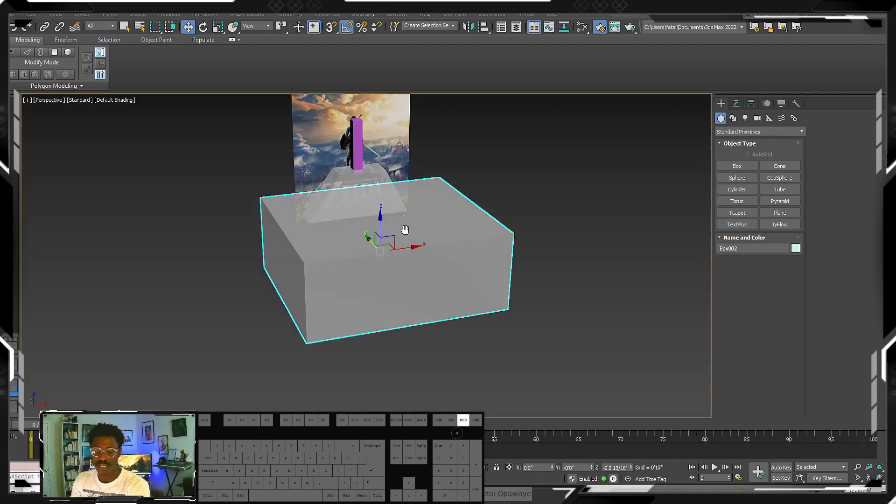
key(F4)
mouse_move(412, 230)
alt+middle_down()
mouse_move(395, 215)
mouse_move(403, 213)
mouse_move(400, 231)
alt+middle_up()
scroll(395, 216, up, 2)
- Make the purple box standing in for the Link figure see-through
click(394, 216)
scroll(396, 223, up, 2)
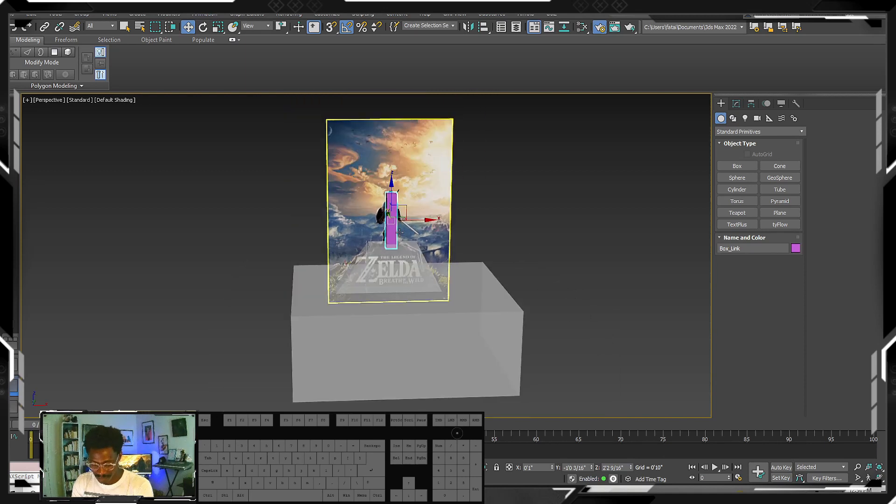
key(alt+x)
scroll(396, 217, up, 3)
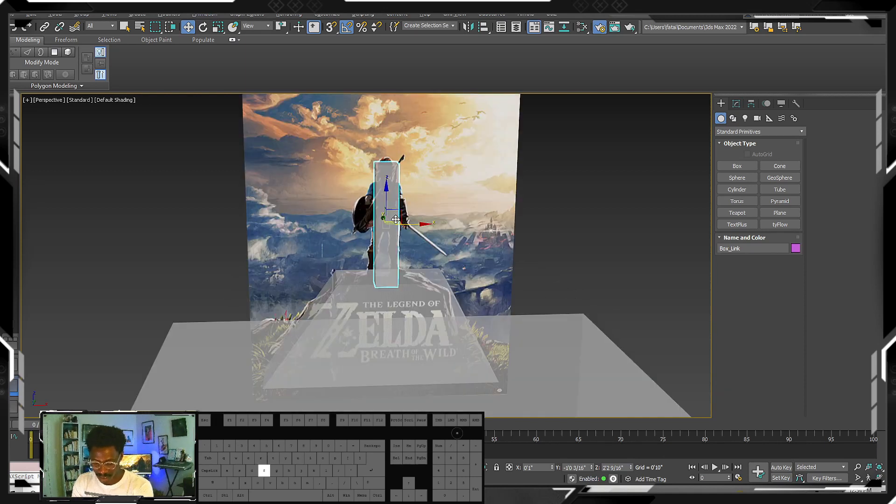
scroll(396, 219, up, 2)
- Draw a box across the poster's middle in the front view, about 6'4 15/16" long, 14'2 5/16" wide and 4'6 8/16" high
key(f)
scroll(582, 190, down, 4)
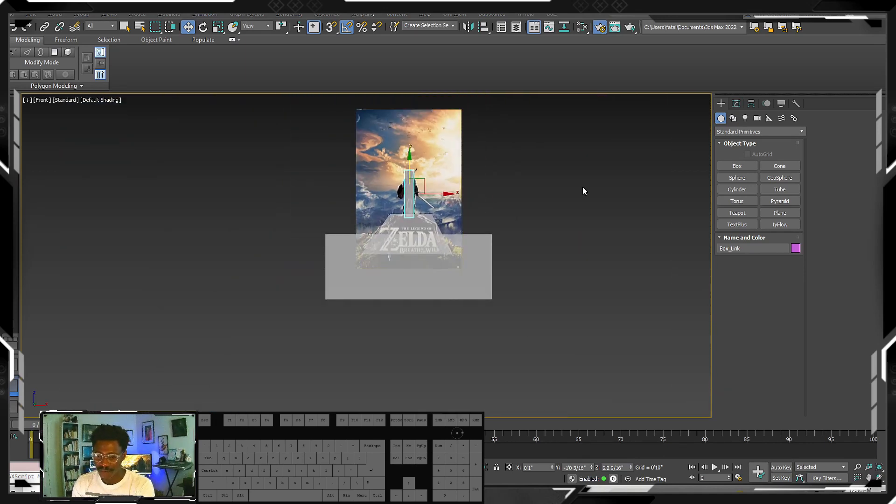
click(737, 166)
middle_drag(341, 187, 382, 200)
scroll(382, 211, up, 4)
scroll(309, 202, down, 3)
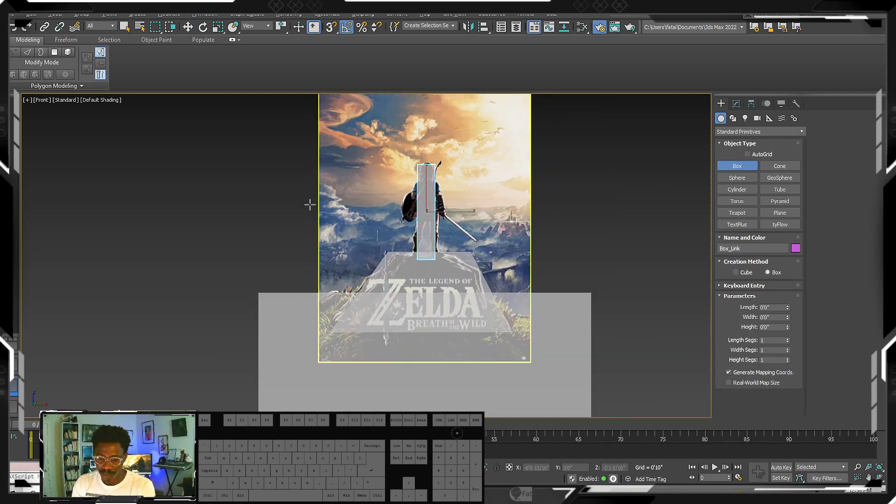
drag(310, 194, 550, 303)
click(506, 224)
alt+middle_drag(506, 224, 536, 254)
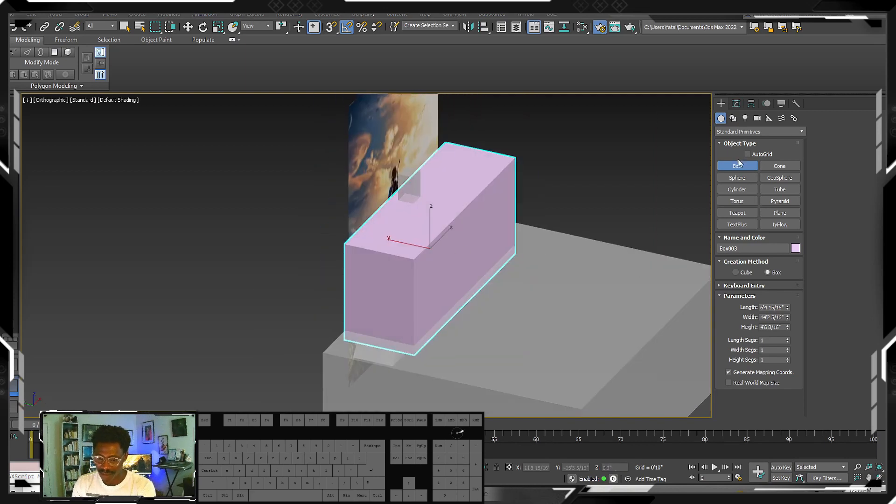
- Increase the pink box's height to about 13'7 10/16", undoing a trial change to its width
drag(787, 316, 772, 280)
key(ctrl+z)
drag(787, 326, 763, 232)
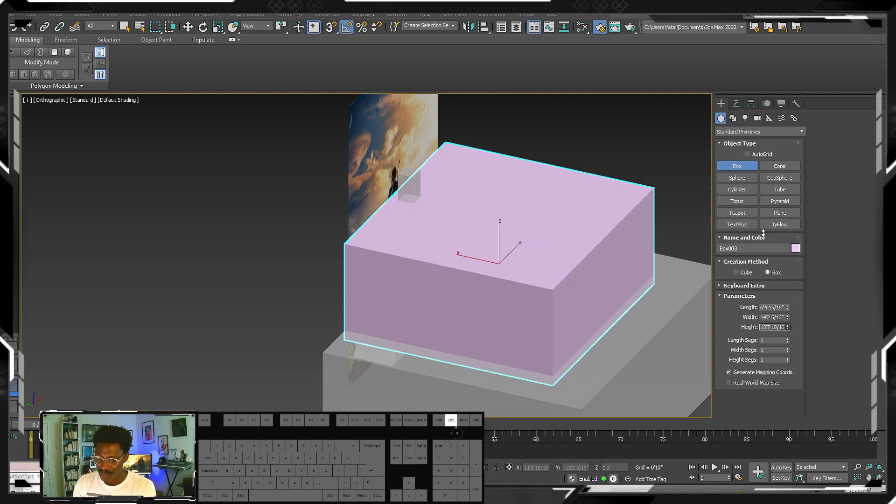
- Move the pink box behind the reference image to about Y 13'10 9/16" and lower it to about Z -5'8 11/16"
key(w)
drag(455, 261, 261, 229)
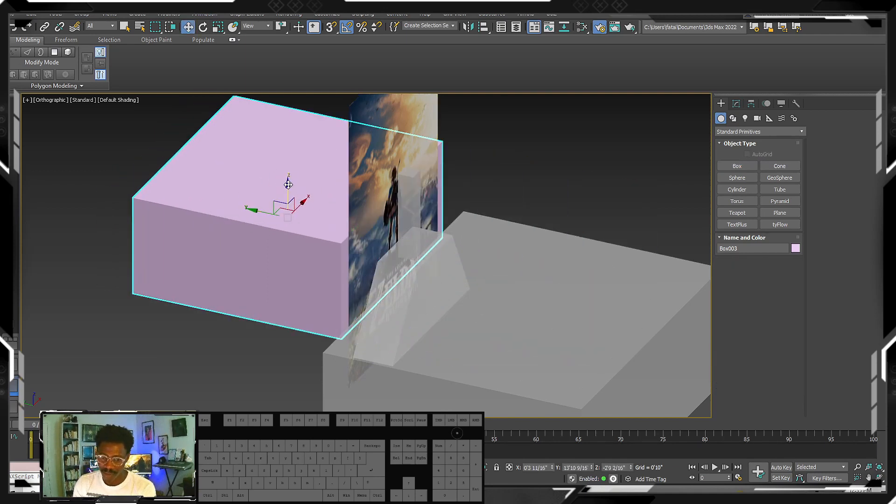
drag(288, 185, 287, 243)
alt+middle_drag(299, 240, 333, 273)
drag(288, 247, 288, 231)
middle_drag(303, 246, 307, 262)
- Rotate the pink background box slightly so that it tilts relative to the ground box
key(e)
drag(209, 240, 217, 253)
key(w)
- Try moving the figure, rock, ground and background boxes together away from the reference image, and undo the move
middle_drag(405, 286, 369, 271)
scroll(369, 271, down, 3)
ctrl+click(369, 271)
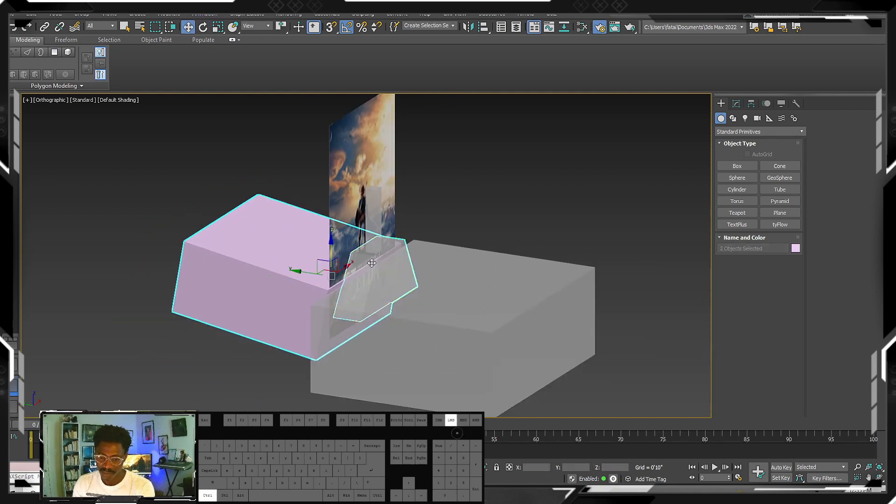
ctrl+click(372, 239)
ctrl+click(409, 284)
drag(329, 277, 442, 300)
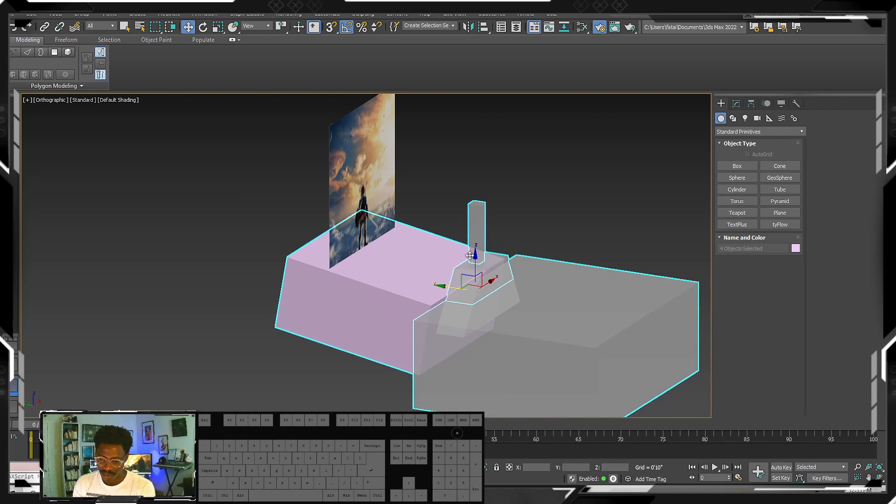
key(ctrl+z)
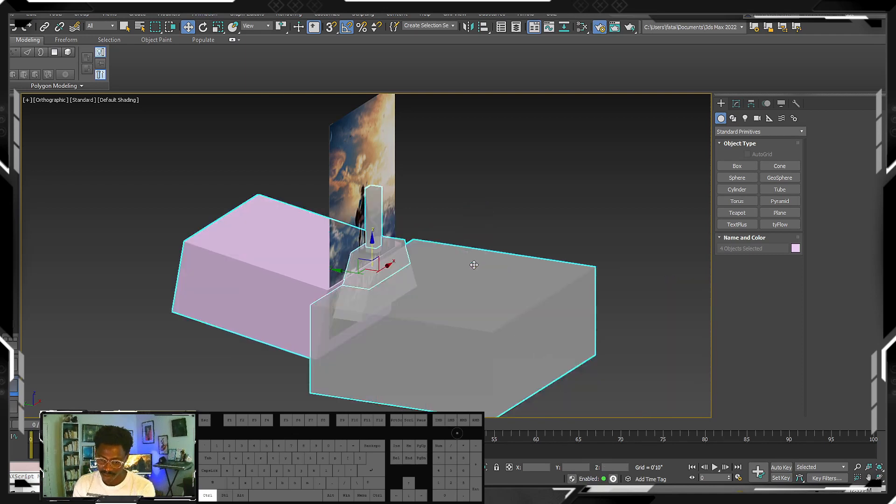
click(371, 204)
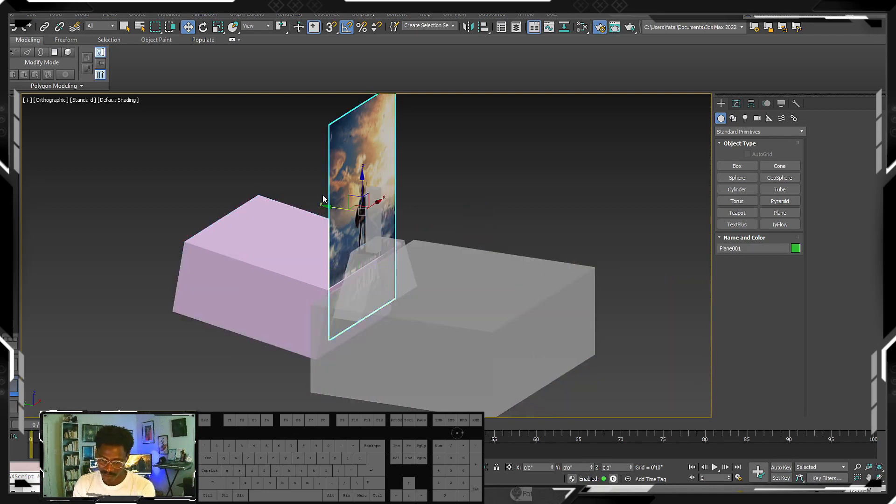
click(374, 210)
ctrl+click(394, 280)
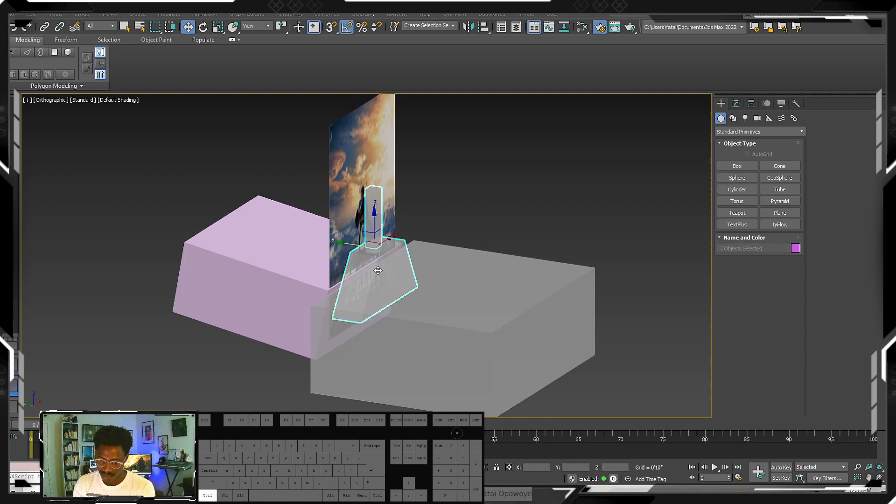
ctrl+click(466, 308)
click(378, 211)
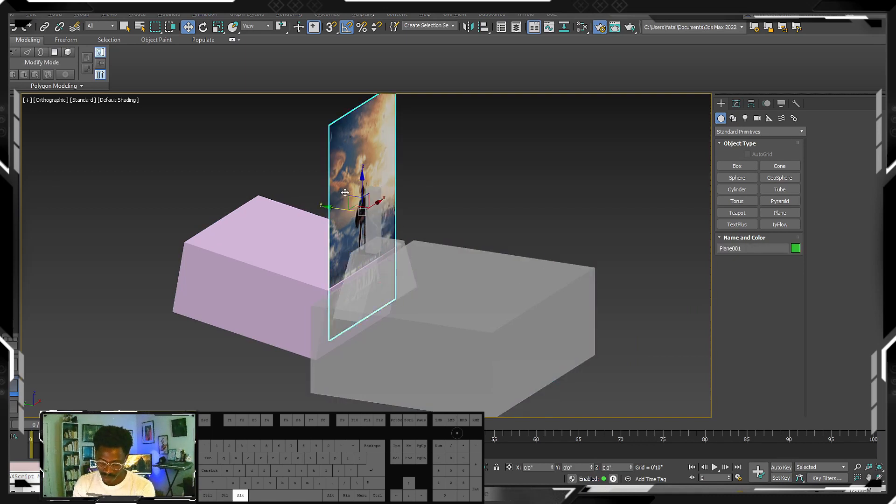
key(alt+x)
alt+middle_drag(372, 213, 332, 198)
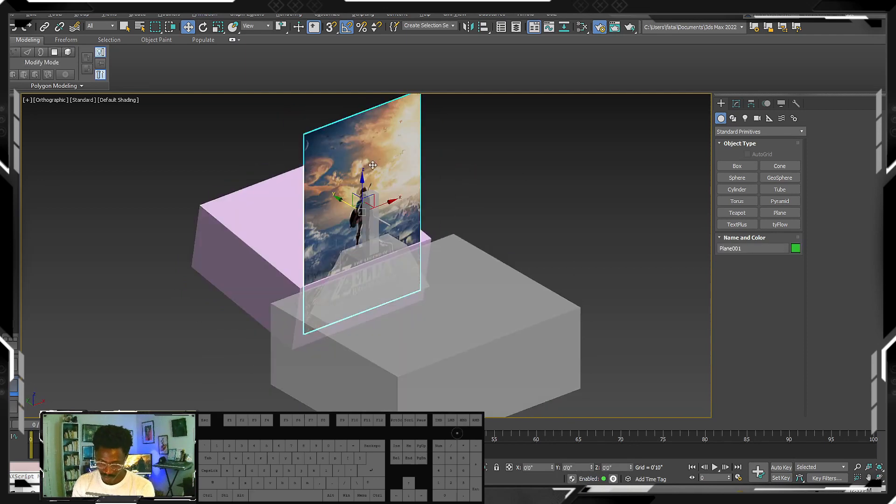
- Examine the blocked-out scene in a perspective view around the pink background box, and clear the selection
click(261, 262)
alt+middle_drag(281, 264, 346, 240)
scroll(287, 259, down, 4)
key(p)
key(bracketleft)
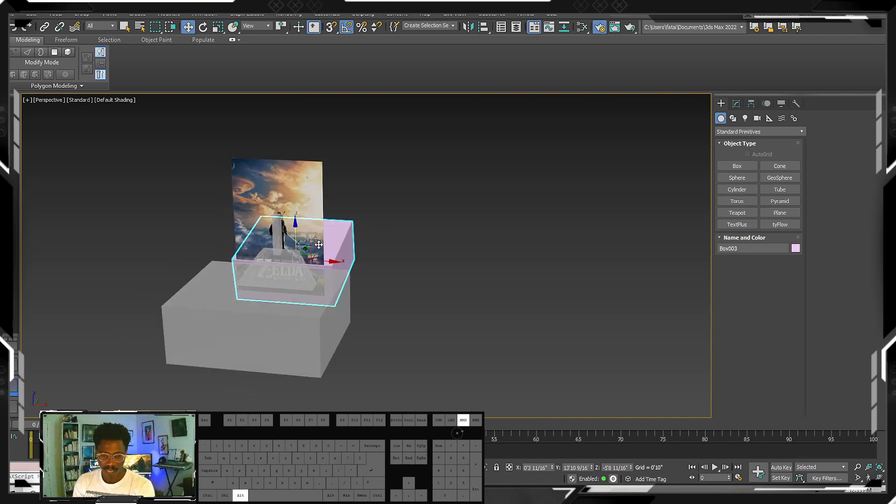
click(405, 225)
scroll(354, 245, up, 8)
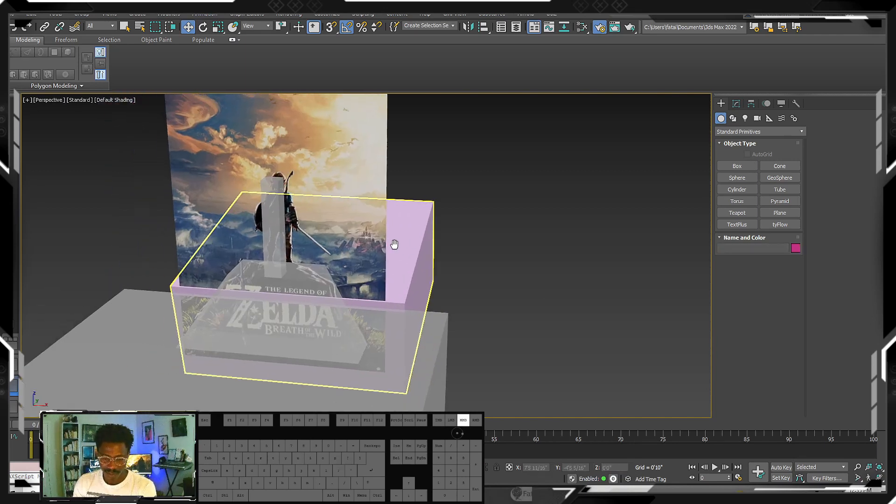
- Draw a cone over the castle hill in the front view, about 1'4" base radius, 4" top radius and 1'9" high
click(374, 260)
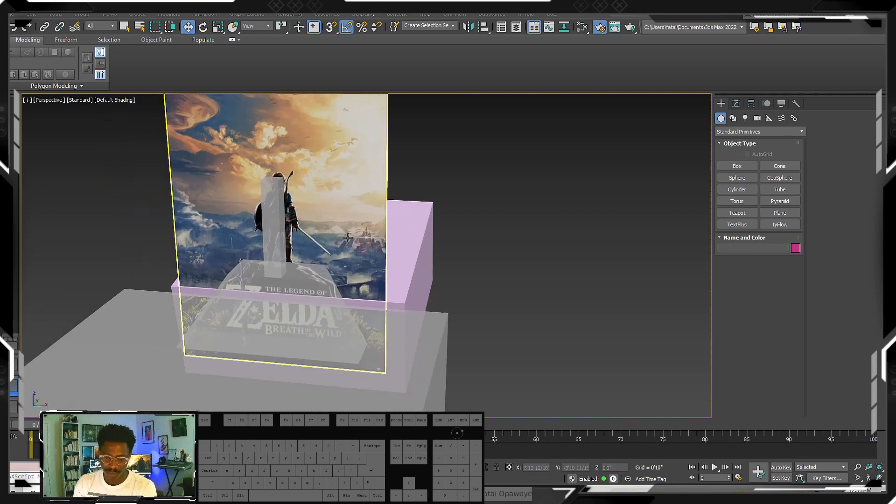
scroll(347, 238, down, 3)
key(f)
scroll(493, 227, up, 6)
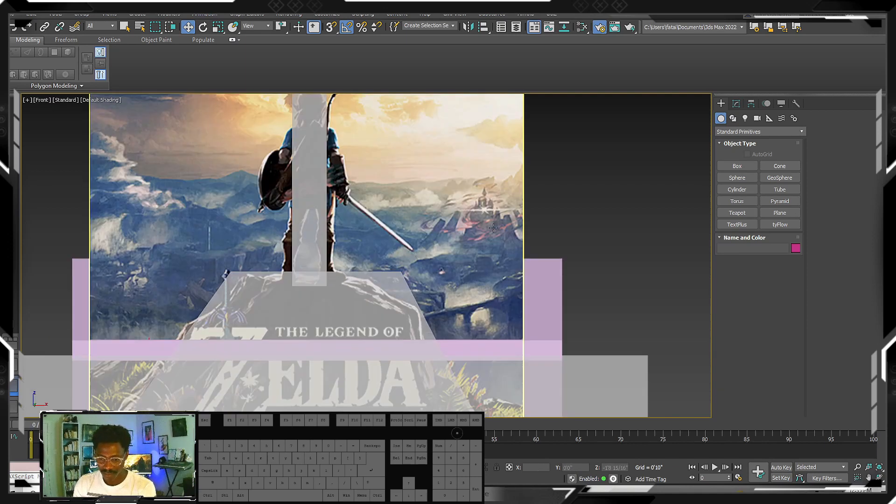
click(742, 189)
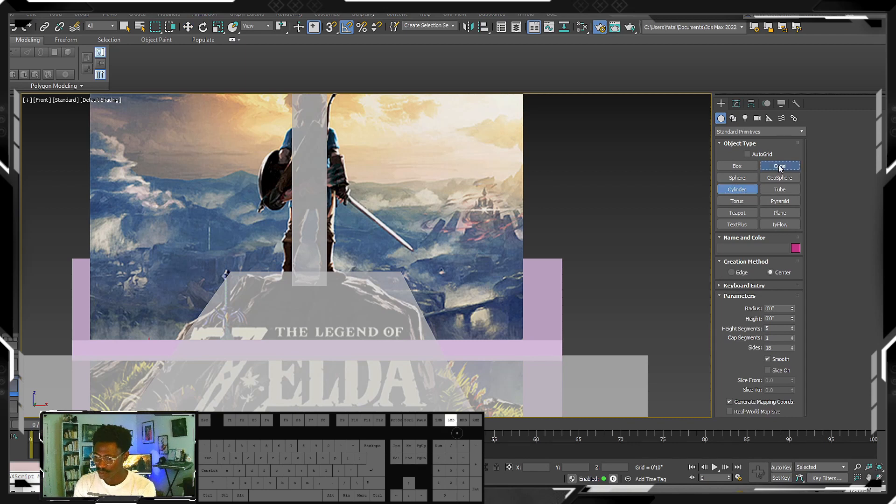
click(780, 166)
drag(471, 249, 506, 279)
click(479, 220)
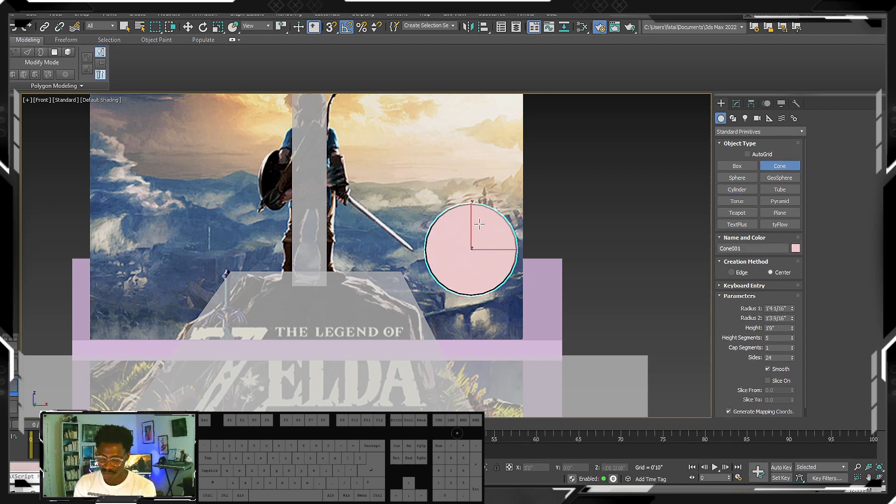
click(477, 256)
mouse_move(473, 254)
alt+middle_down()
mouse_move(474, 237)
mouse_move(467, 261)
alt+middle_up()
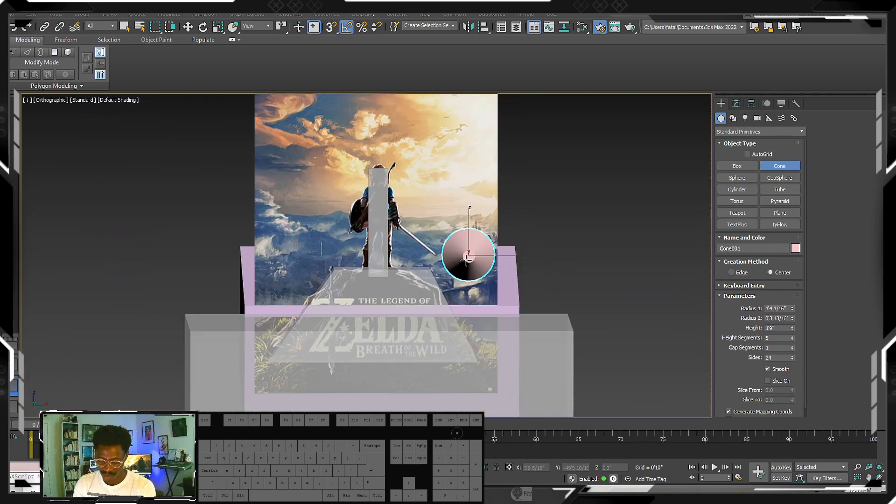
- Rotate the cone upright and move it onto the castle hill at about X 5'0 13/16", Z -2'8 10/16"
key(f)
key(z)
scroll(454, 258, down, 3)
key(e)
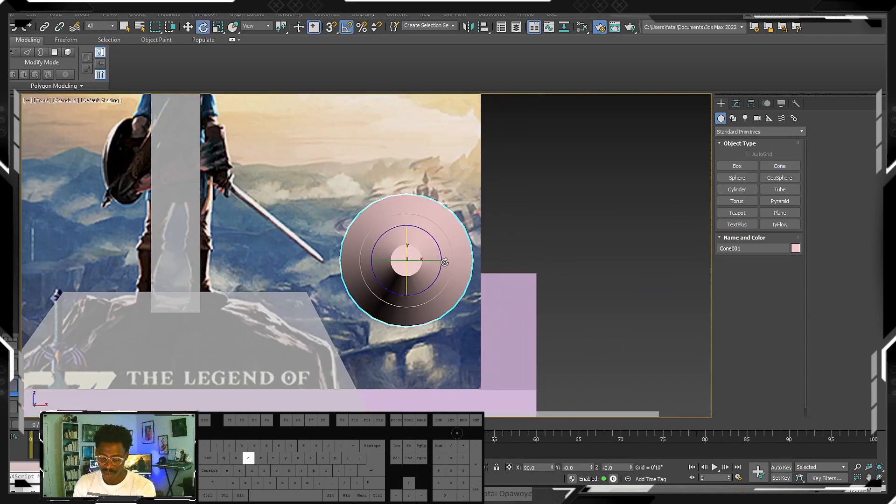
drag(405, 283, 404, 240)
key(w)
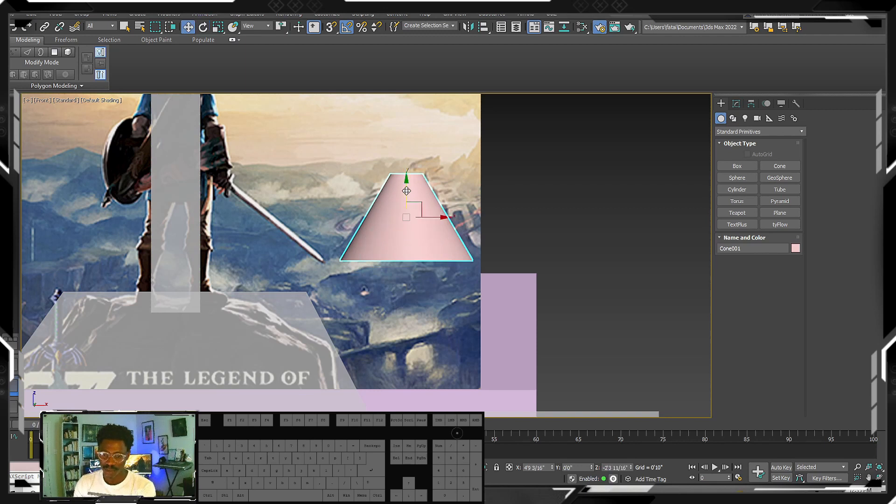
drag(406, 191, 406, 210)
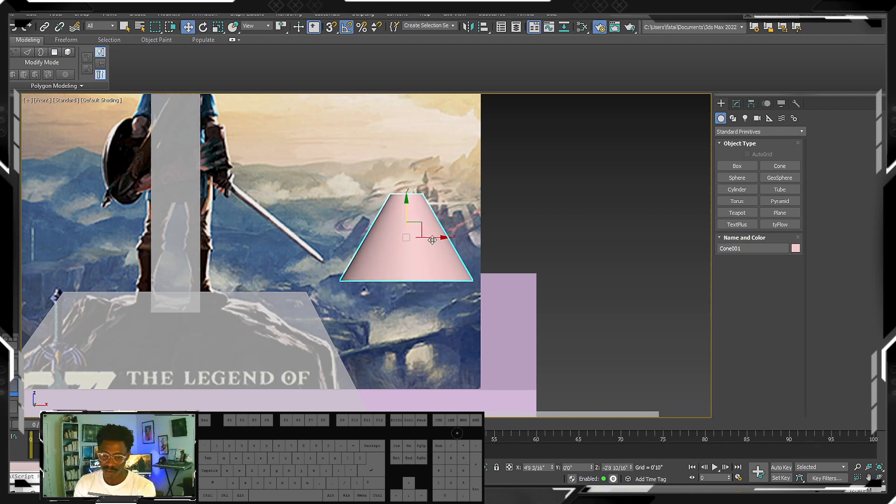
drag(432, 240, 471, 234)
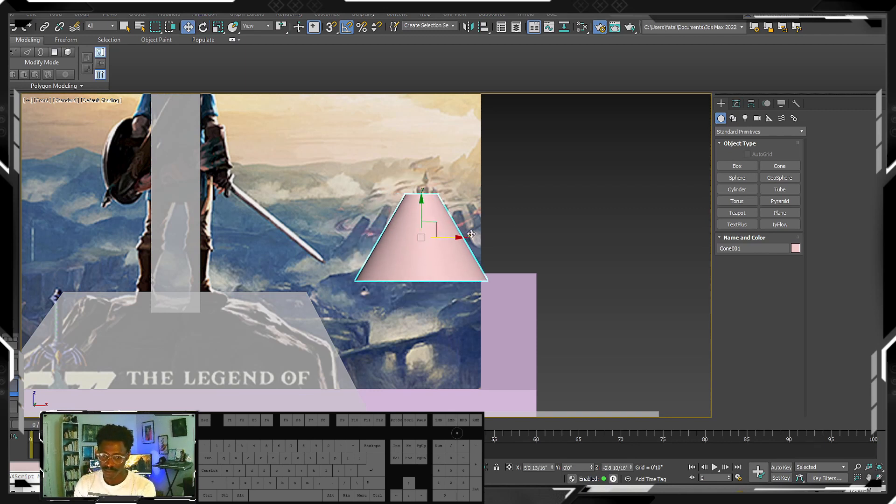
- Widen the cone to about 1'10 11/16" base radius and 6 12/16" top radius, and shift it to about X 4'11 13/16"
click(737, 104)
drag(792, 362, 788, 342)
mouse_move(447, 244)
mouse_down()
mouse_move(426, 244)
mouse_move(443, 244)
mouse_up()
drag(792, 363, 788, 356)
- Examine how the cone sits against the reference image and the rock, ground and background boxes from several angles
scroll(410, 285, down, 5)
middle_drag(410, 285, 502, 342)
scroll(496, 337, down, 3)
scroll(503, 362, up, 7)
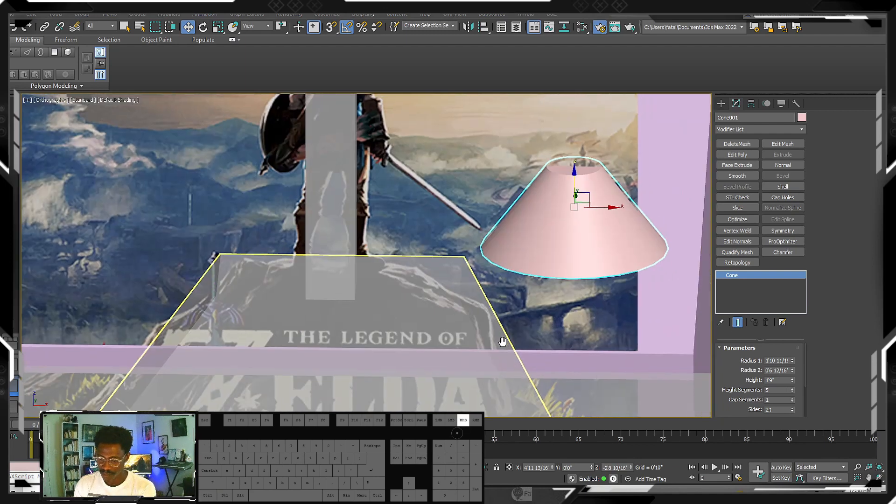
scroll(503, 342, down, 4)
click(720, 101)
middle_drag(362, 288, 393, 266)
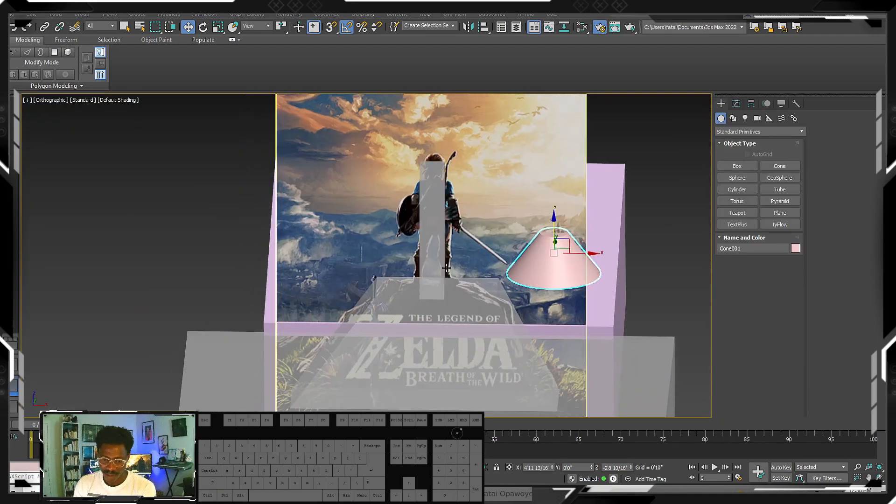
scroll(384, 298, up, 6)
scroll(385, 299, down, 4)
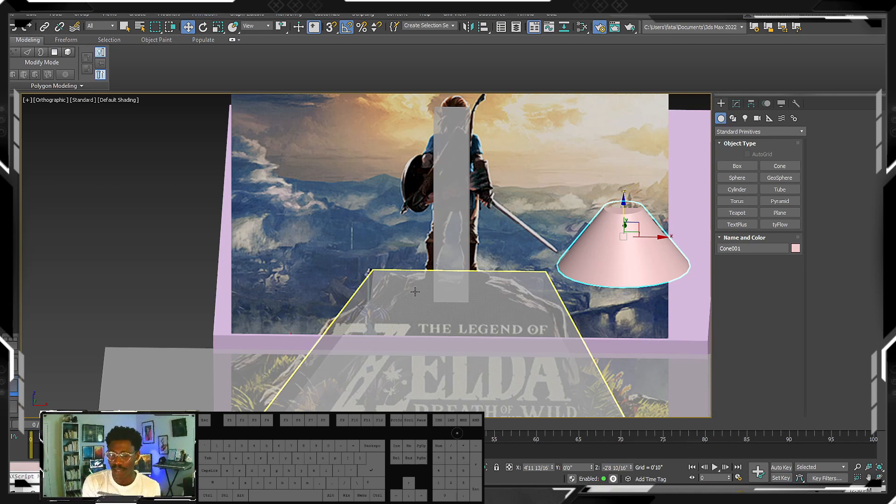
middle_drag(311, 196, 293, 208)
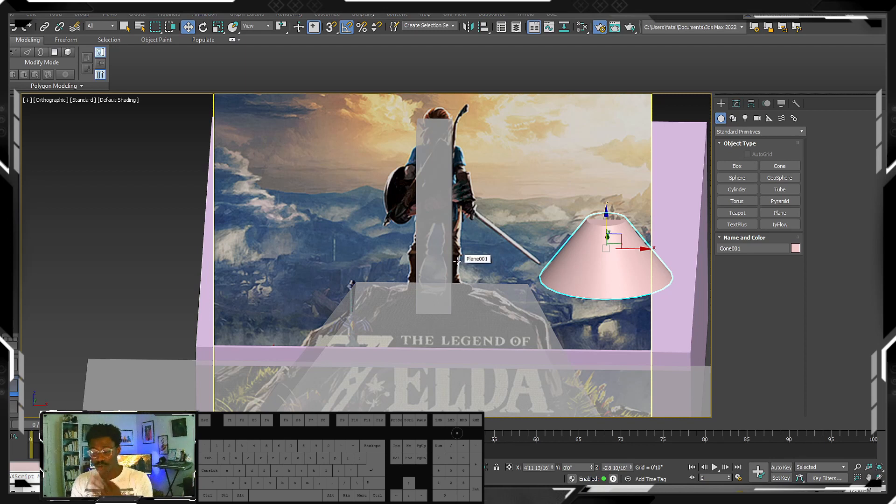
scroll(474, 258, down, 5)
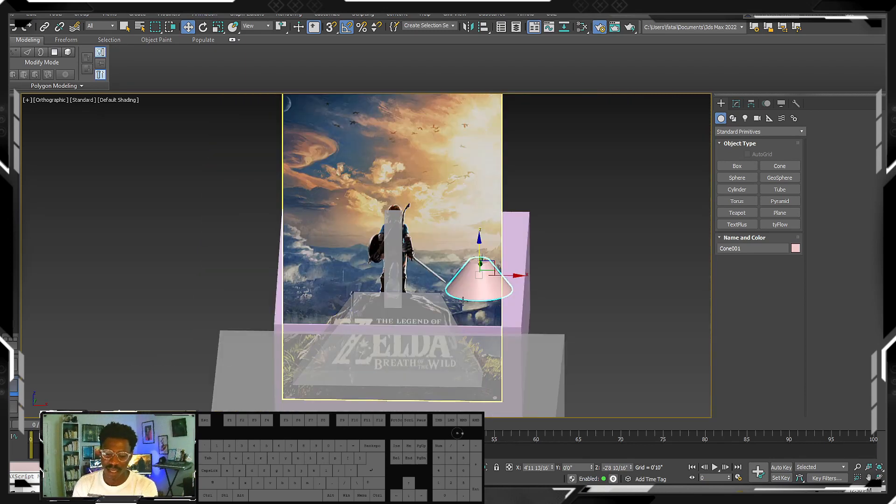
scroll(420, 319, down, 2)
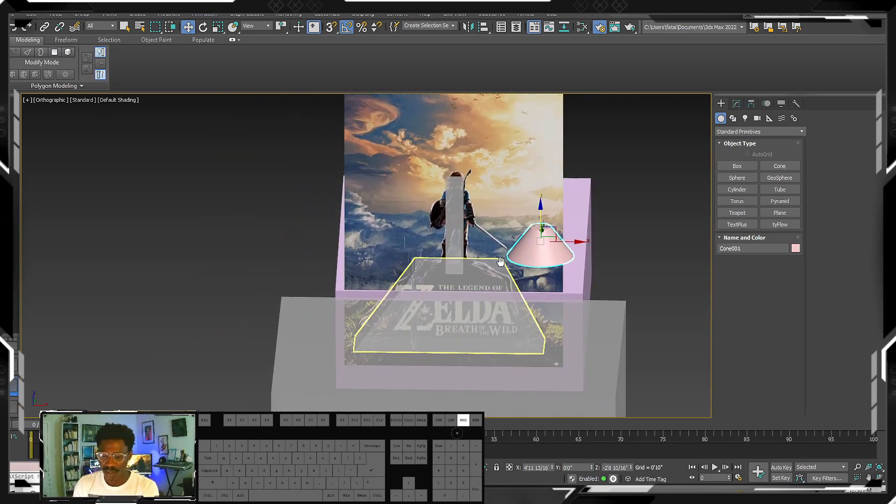
scroll(486, 270, down, 3)
scroll(500, 299, up, 4)
middle_drag(500, 299, 497, 258)
scroll(498, 256, down, 6)
scroll(466, 262, up, 7)
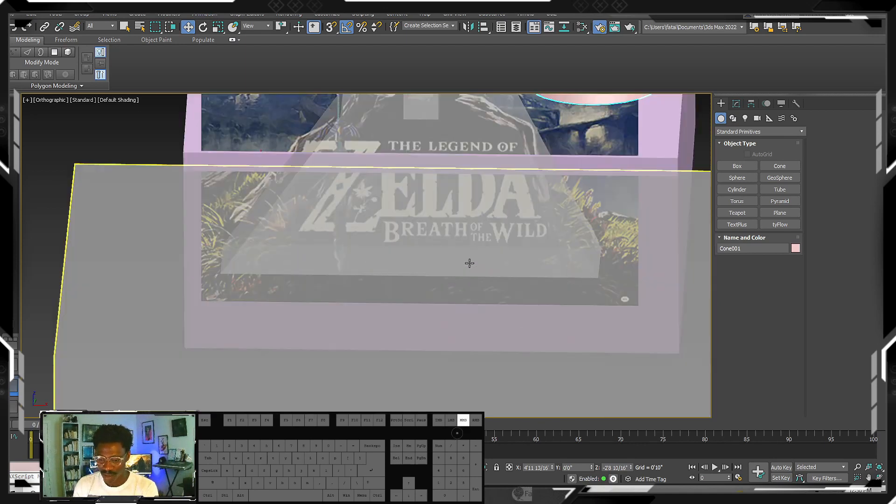
scroll(456, 300, down, 4)
middle_drag(442, 264, 454, 269)
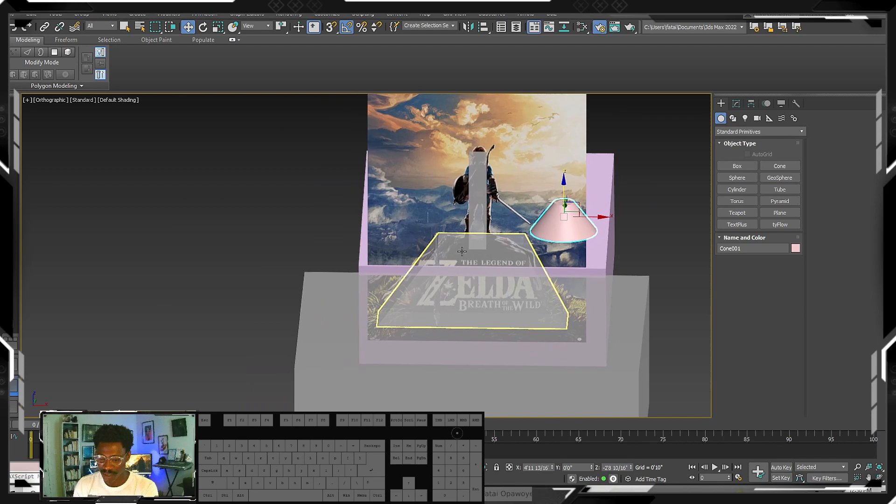
scroll(469, 275, down, 3)
- Draw a thin horizontal box over the bridge below the cone in the front view, about 3'5" wide and 6" high
key(f)
key(z)
scroll(474, 273, down, 8)
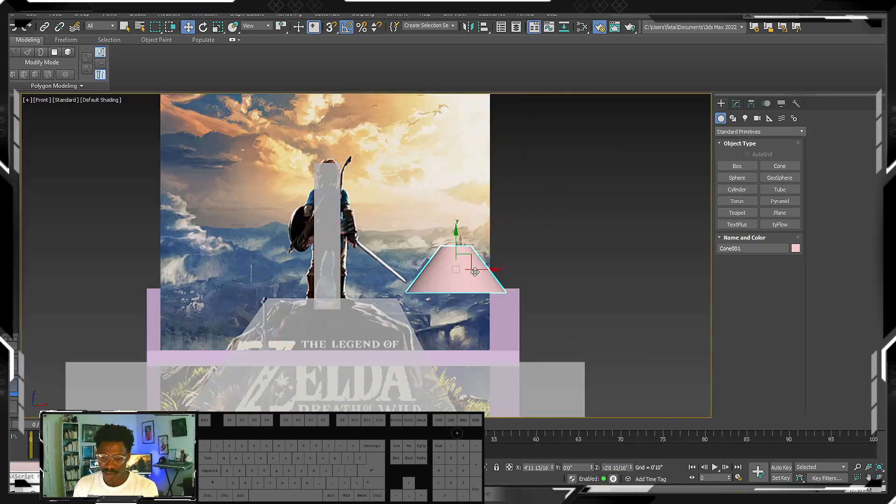
click(736, 166)
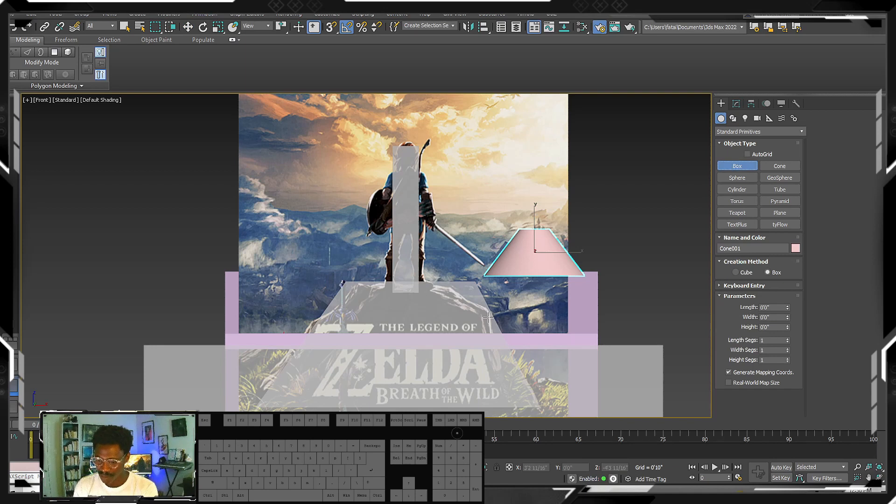
drag(489, 306, 577, 319)
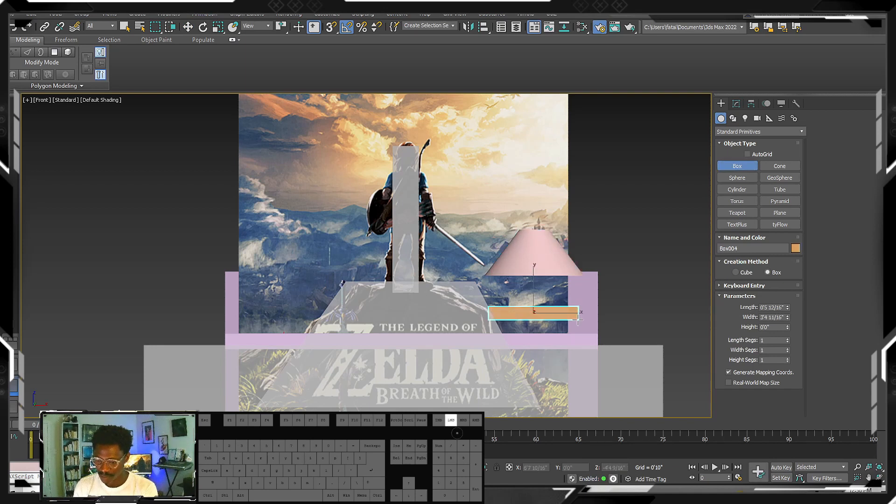
mouse_move(573, 310)
alt+middle_down()
mouse_move(529, 340)
mouse_move(533, 327)
mouse_move(560, 318)
alt+middle_up()
scroll(529, 340, down, 3)
key(e)
scroll(529, 340, up, 3)
key(f)
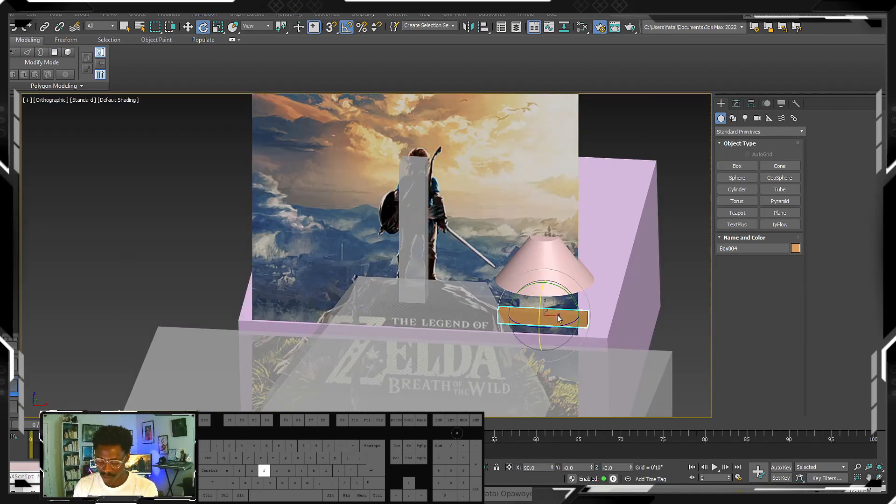
- Draw a block of about 2'4" x 2'3" x 1'8" at the thin box's right end and one of 2'8" x 2'2" at its left end
scroll(557, 315, up, 5)
scroll(540, 304, down, 1)
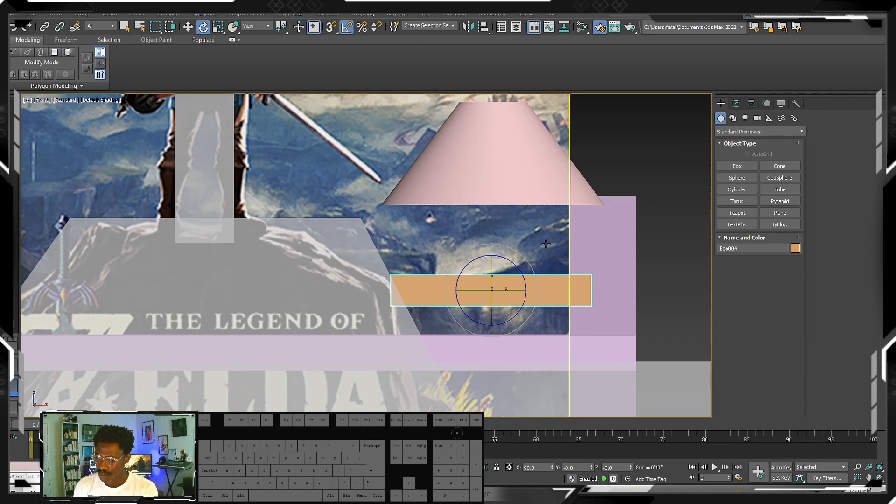
scroll(546, 244, down, 4)
click(737, 165)
drag(531, 227, 597, 298)
middle_drag(578, 262, 605, 281)
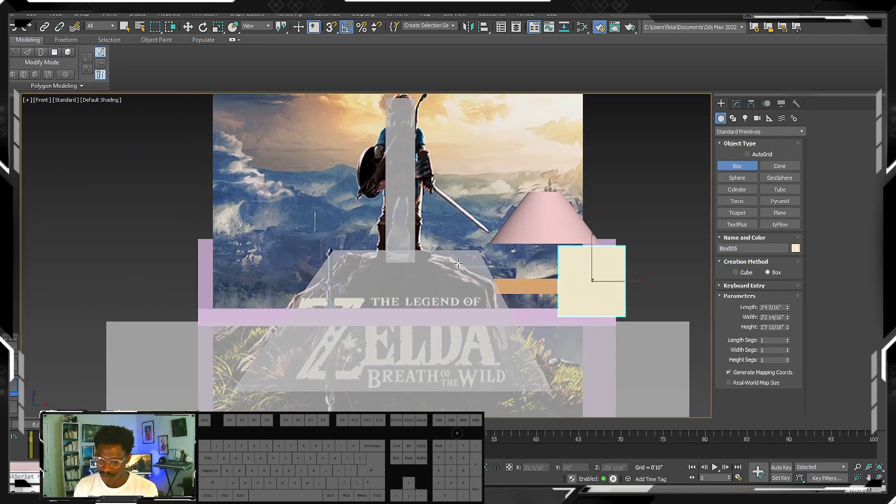
drag(459, 244, 524, 322)
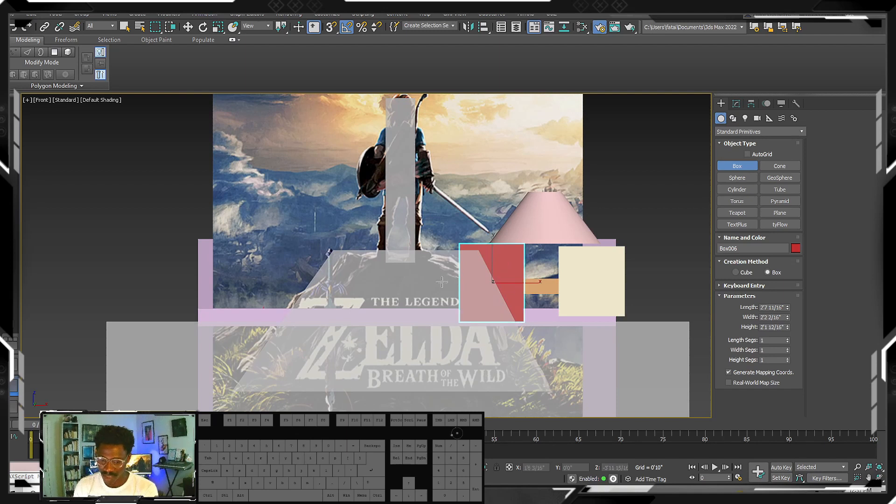
- Draw a box over the cliffs left of the rock, about 3'11" wide, 2'2" high and 2'3" deep
middle_drag(441, 281, 540, 226)
scroll(466, 226, up, 5)
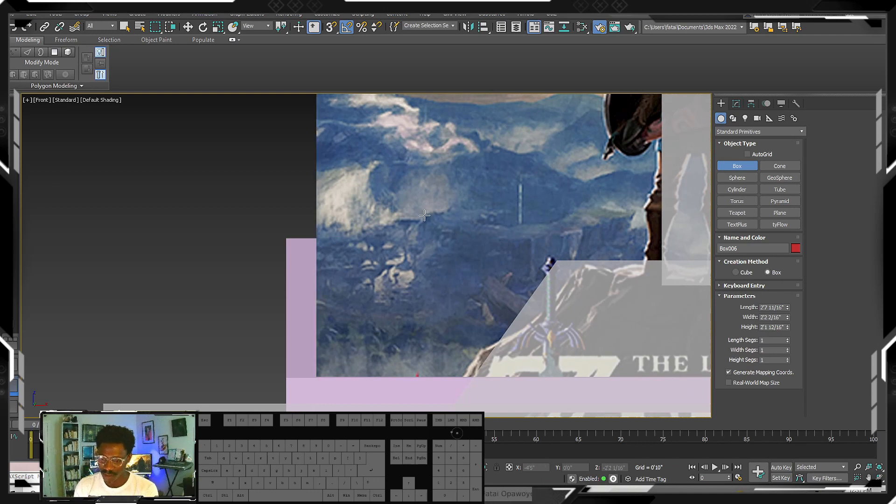
drag(419, 215, 650, 342)
click(602, 209)
alt+middle_drag(556, 261, 603, 306)
scroll(560, 305, down, 7)
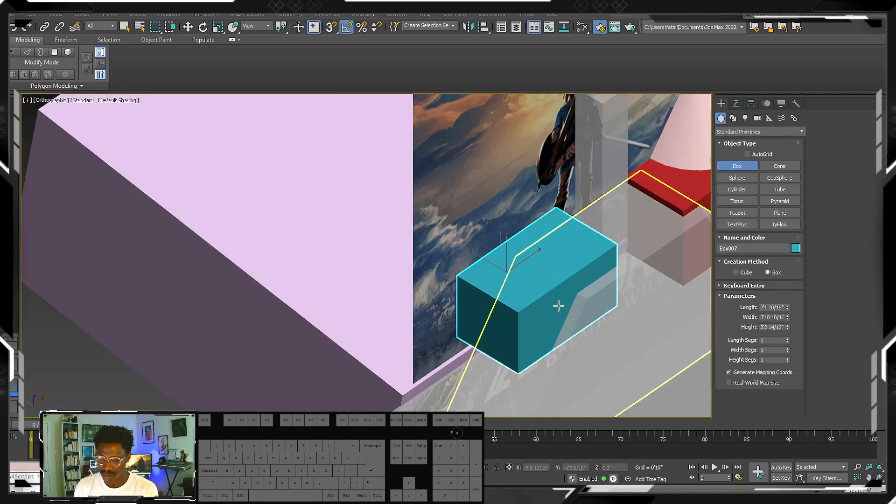
- Move the teal box back through the reference image to about Y 1'8 10/16", and the red box back to about Y 1'5 8/16"
key(w)
scroll(562, 298, up, 4)
drag(490, 285, 462, 275)
alt+middle_drag(495, 279, 448, 261)
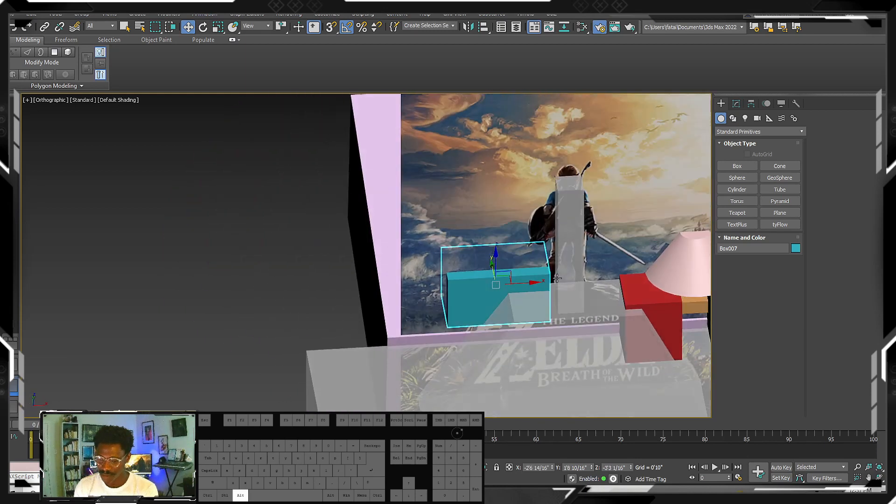
middle_drag(571, 280, 433, 258)
click(534, 288)
alt+middle_drag(537, 287, 531, 263)
- Make the orange, red, cream and teal boxes and the cone see-through
click(541, 263)
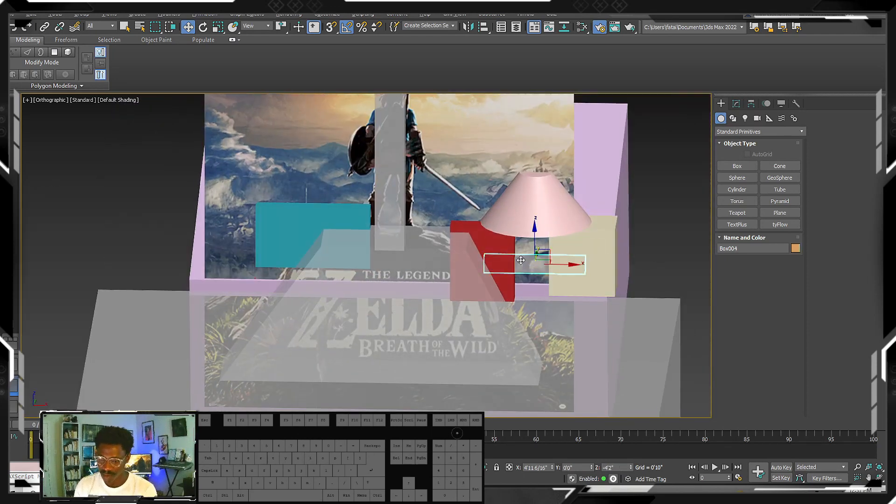
click(484, 246)
key(alt+x)
click(596, 255)
key(alt+x)
click(283, 227)
key(alt+x)
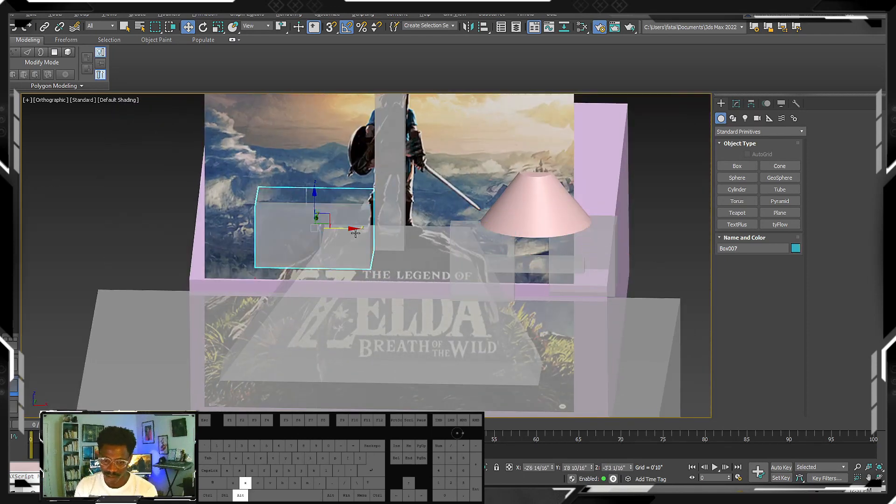
middle_drag(356, 233, 322, 215)
click(520, 194)
key(alt+x)
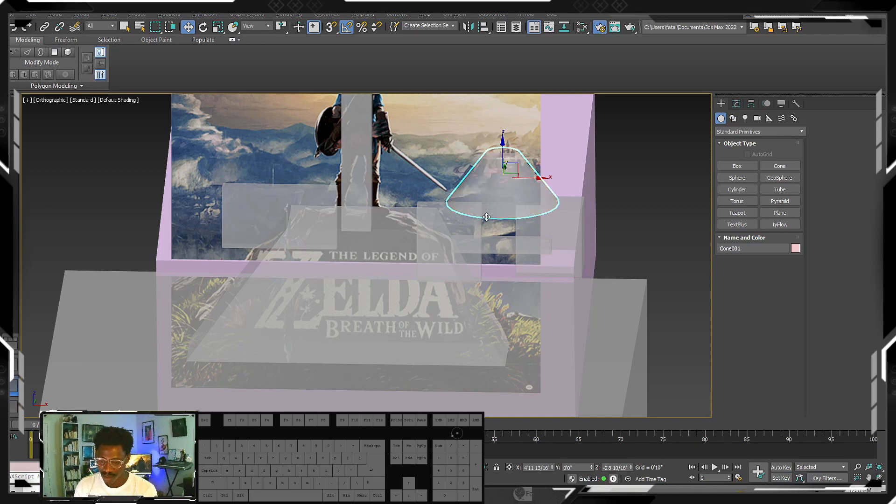
- Lower the block at the thin box's left end to about Z -4'9 1/16" in a perspective view, and show edged faces
scroll(486, 218, up, 4)
scroll(506, 246, down, 5)
key(f)
key(z)
middle_drag(486, 250, 408, 251)
scroll(452, 242, down, 6)
key(p)
scroll(434, 248, up, 5)
click(449, 247)
drag(414, 226, 415, 264)
middle_drag(442, 319, 438, 284)
key(F4)
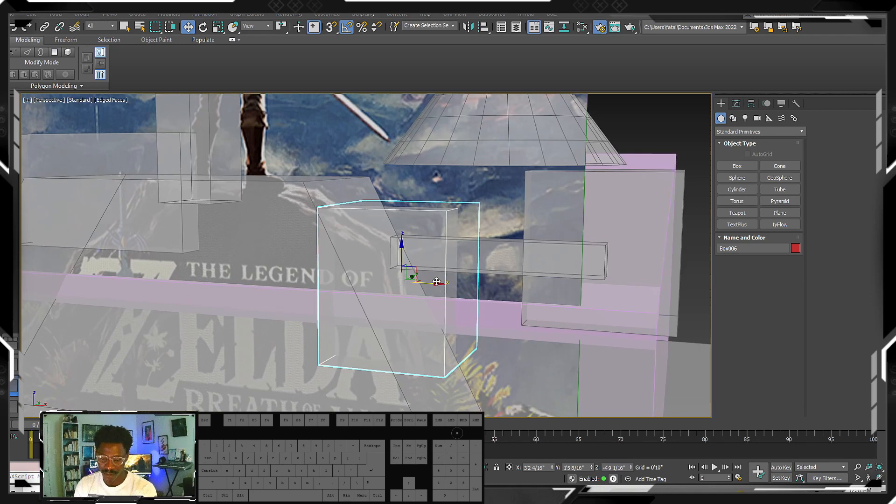
- Shift the block at the thin box's left end sideways to about X 2'10 1/16"
alt+middle_drag(448, 239, 434, 308)
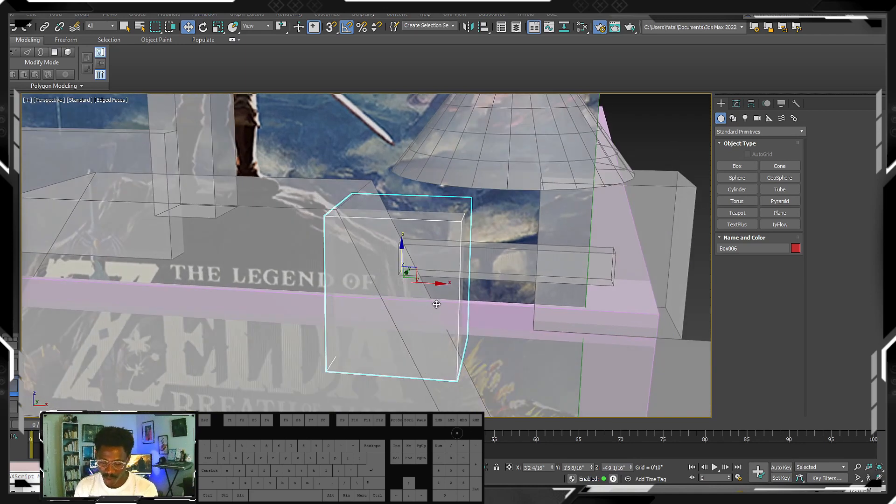
drag(433, 283, 412, 281)
middle_drag(412, 275, 397, 268)
- Tilt the thin box below the cone by about 15 degrees around Y, and select the block at its right end
click(473, 243)
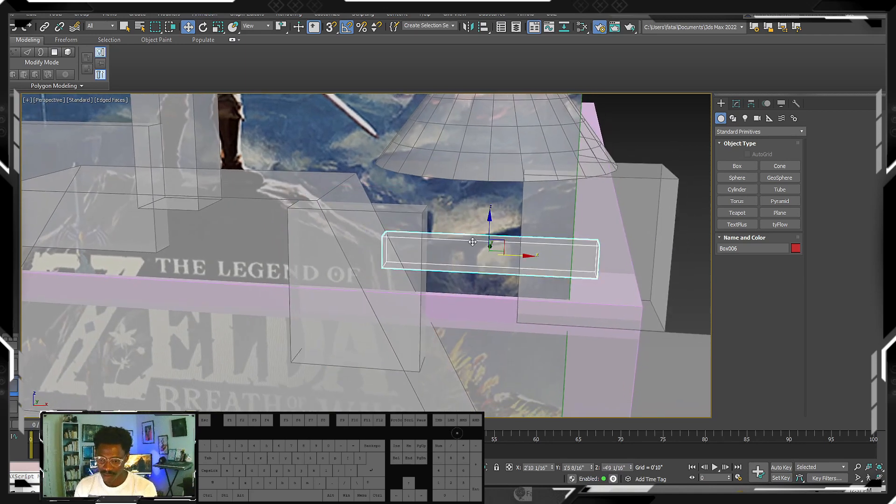
key(r)
key(e)
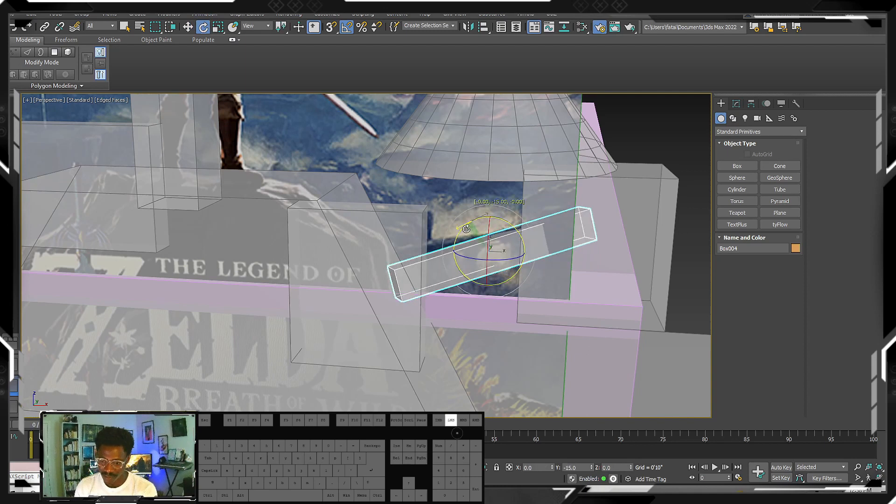
alt+middle_drag(495, 249, 528, 280)
click(535, 248)
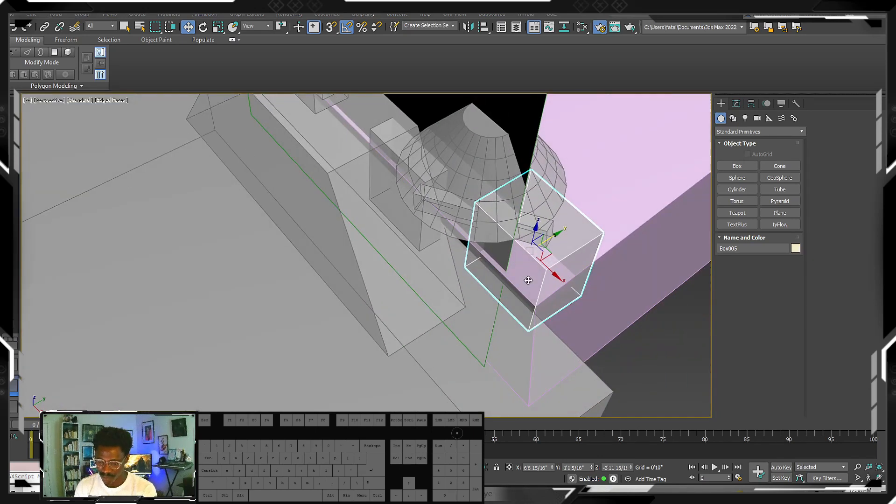
- Try to move the block at the thin box's right end back over the pink box
drag(551, 264, 566, 254)
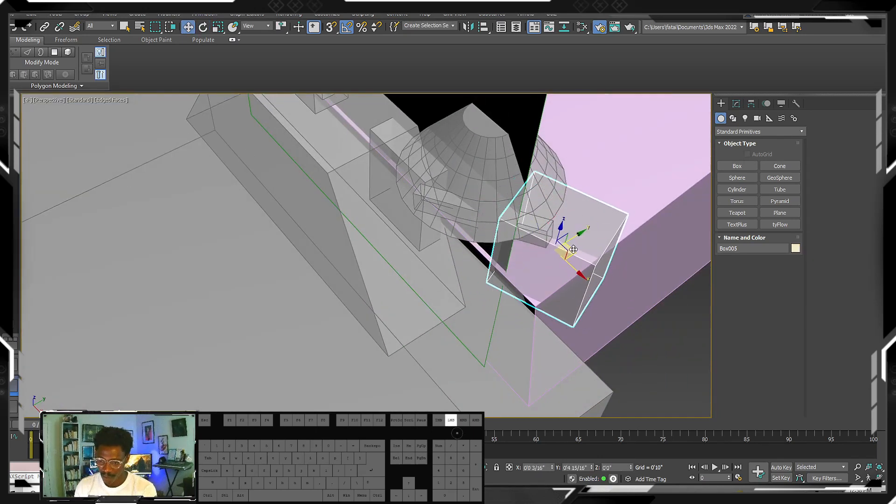
mouse_move(567, 254)
alt+middle_down()
mouse_move(624, 210)
mouse_move(534, 237)
mouse_move(559, 240)
alt+middle_up()
key(ctrl+z)
key(ctrl+z)
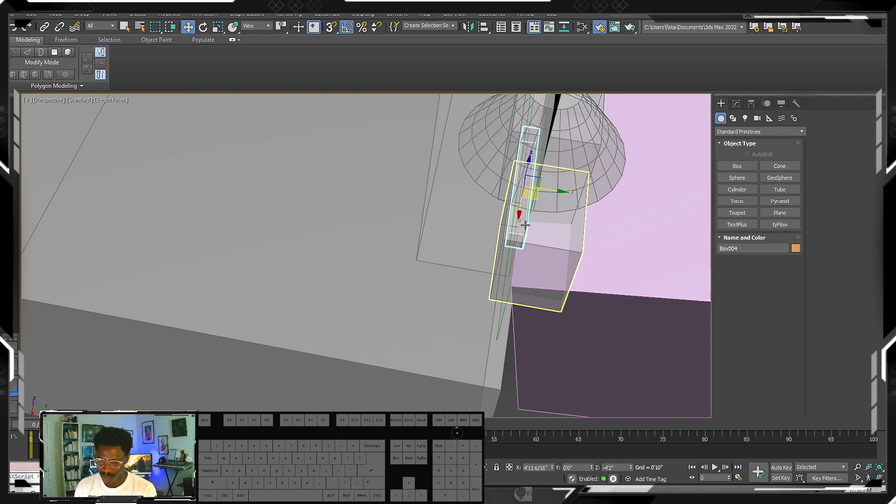
- Select the thin box together with both end blocks and move all three back along Y into the pink box area
alt+middle_drag(525, 225, 655, 200)
ctrl+click(536, 203)
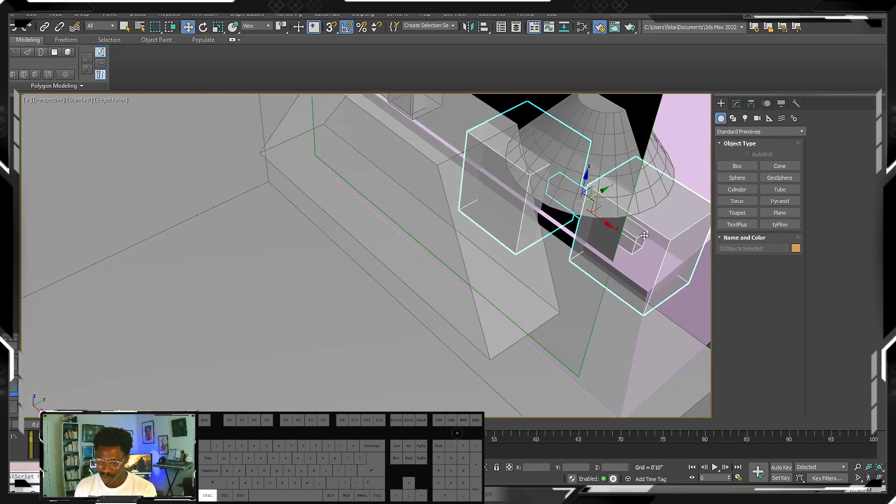
alt+middle_drag(576, 226, 583, 211)
key(w)
drag(589, 214, 617, 207)
alt+middle_drag(627, 210, 614, 214)
drag(625, 234, 615, 240)
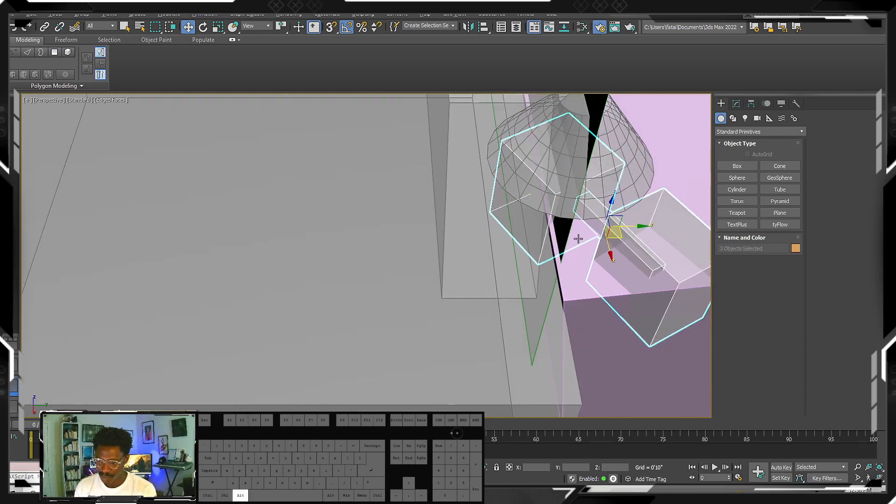
- Move the castle hill cone to about X 5'0 7/16", Y 0'2 1/16", Z -2'11 5/16", under the castle in the image
mouse_move(578, 238)
alt+middle_down()
mouse_move(608, 236)
mouse_move(592, 234)
alt+middle_up()
click(573, 179)
alt+middle_drag(572, 179, 531, 208)
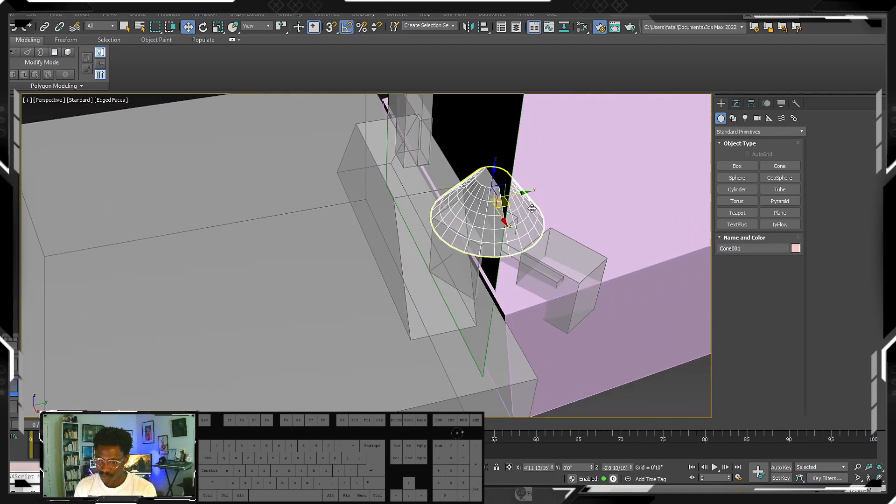
drag(506, 203, 512, 205)
mouse_move(512, 205)
alt+middle_down()
mouse_move(531, 193)
mouse_move(514, 203)
alt+middle_up()
scroll(530, 193, up, 2)
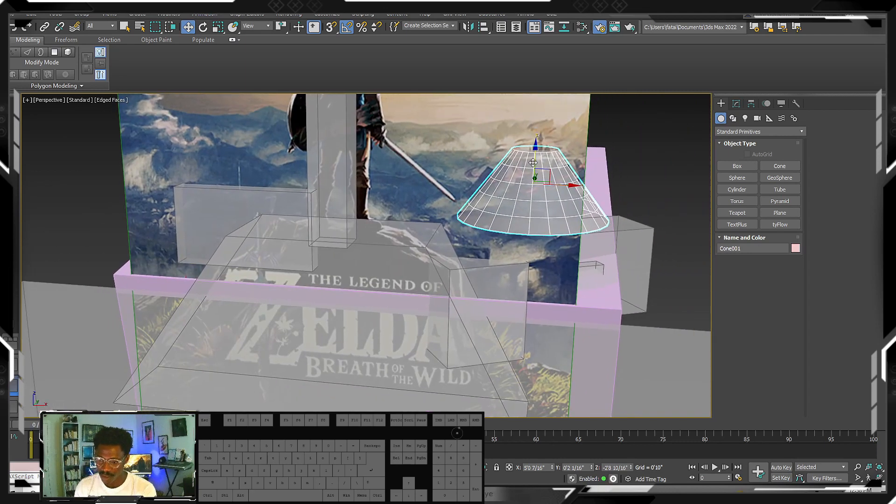
drag(532, 163, 532, 177)
- Try to rotate the two blocks at the ends of the thin box together
alt+middle_drag(532, 177, 553, 270)
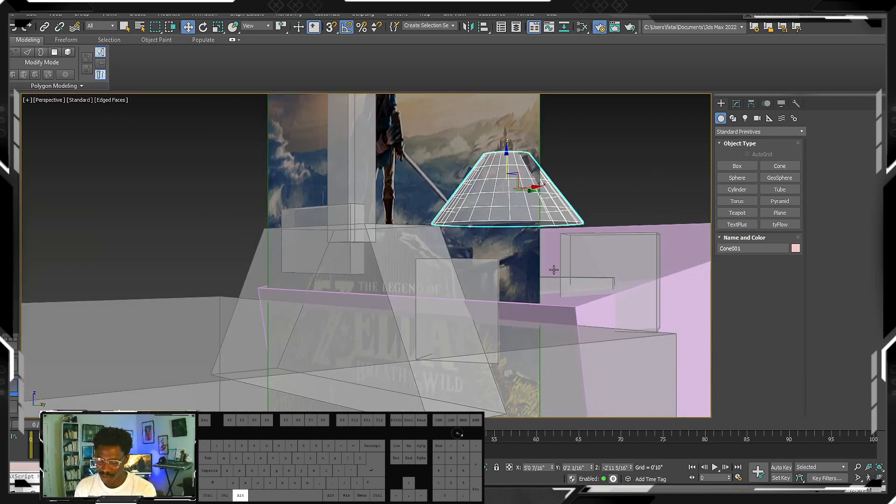
click(568, 276)
ctrl+click(455, 266)
middle_drag(459, 266, 432, 269)
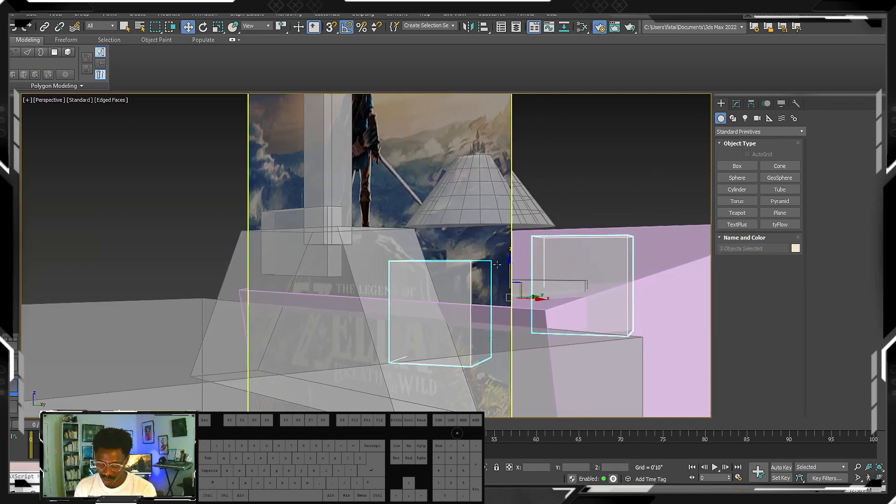
key(e)
drag(498, 266, 518, 254)
key(ctrl+z)
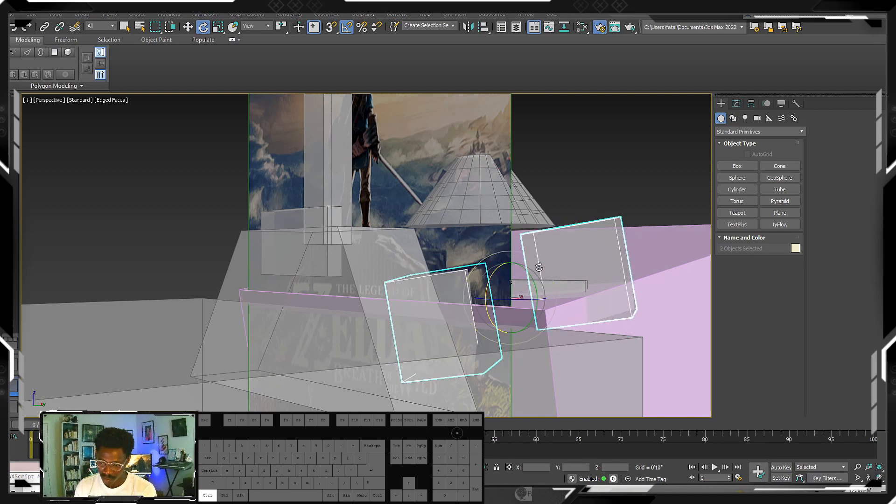
key(ctrl+z)
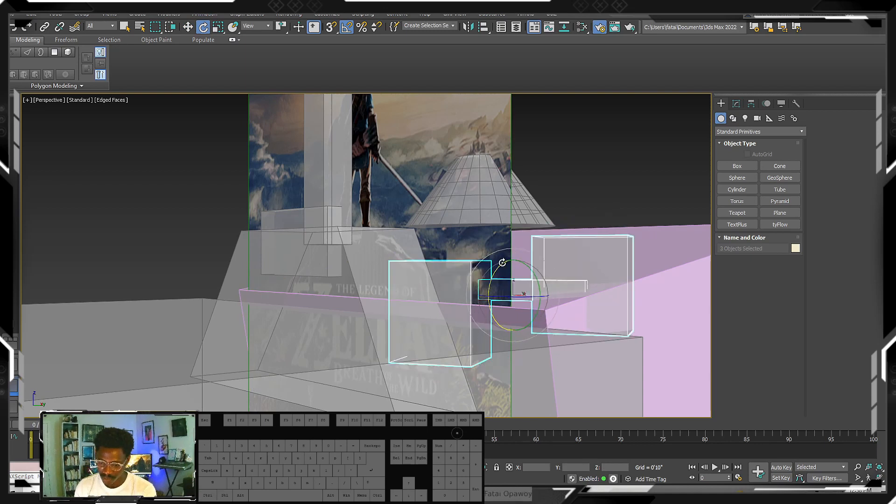
- Rotate the thin box and both end blocks together so the right block sits higher, and reposition the group below the cone
drag(510, 247, 513, 249)
key(w)
key(w)
alt+middle_drag(520, 255, 558, 245)
scroll(546, 239, down, 6)
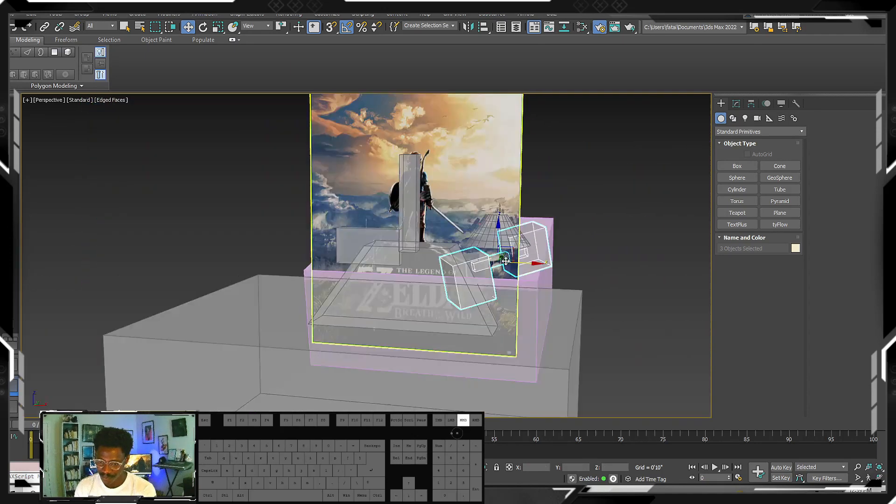
- Examine the whole blockout against the reference image from several angles and distances
click(547, 237)
click(497, 244)
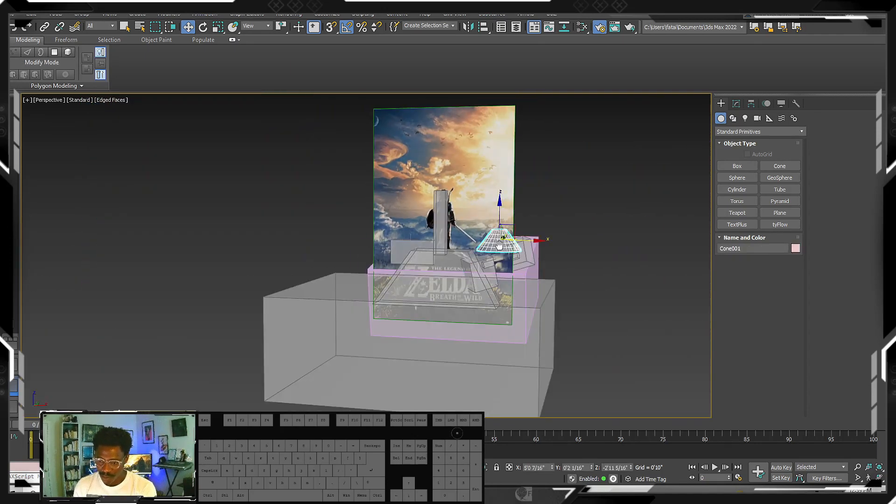
middle_drag(420, 240, 509, 240)
alt+middle_drag(509, 239, 486, 231)
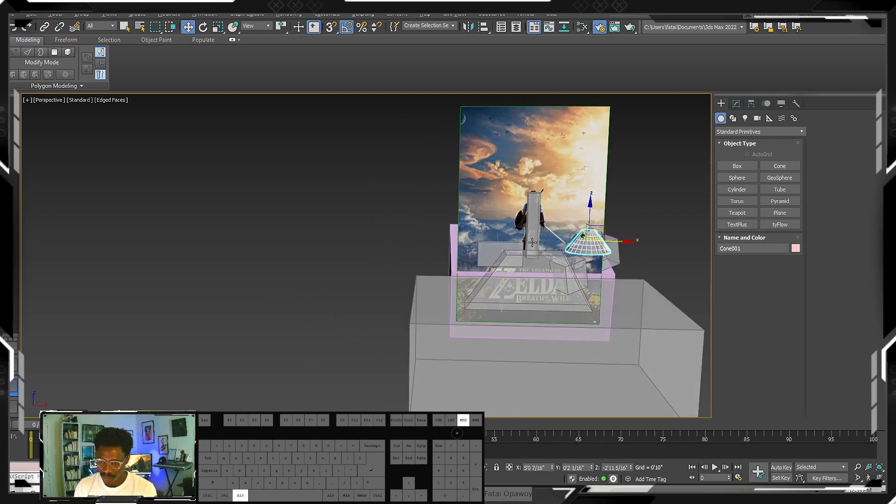
scroll(473, 229, up, 5)
scroll(496, 241, down, 5)
scroll(497, 240, up, 2)
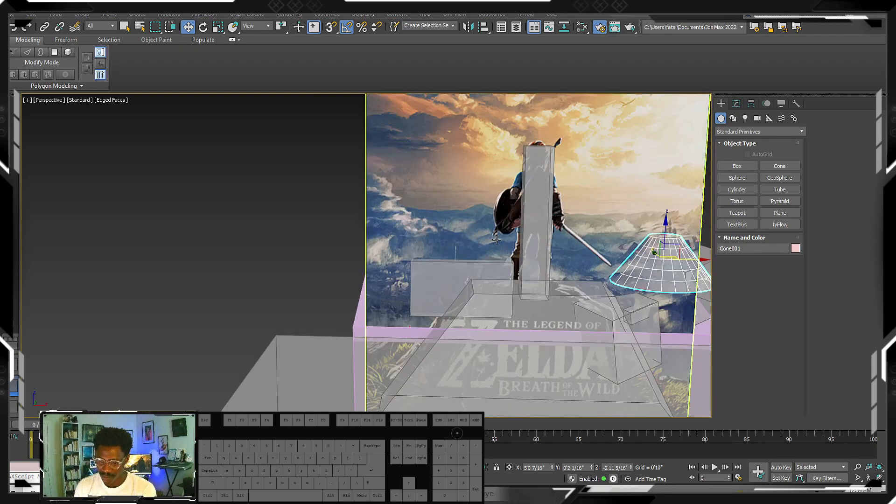
scroll(497, 240, down, 3)
alt+middle_drag(497, 240, 430, 251)
- Widen the pink box behind the reference image to about 40'2" and the ground box to about 40'1 12/16"
click(594, 301)
alt+middle_drag(594, 301, 617, 298)
click(737, 104)
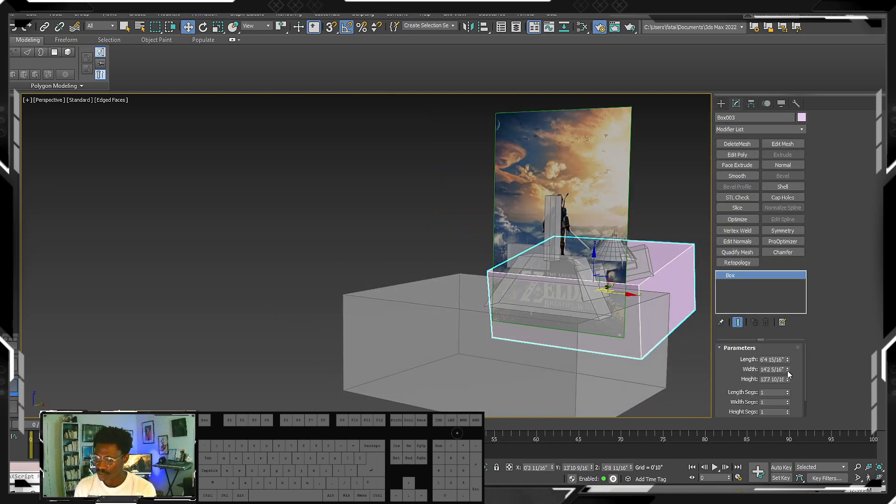
drag(788, 371, 781, 299)
scroll(522, 299, down, 5)
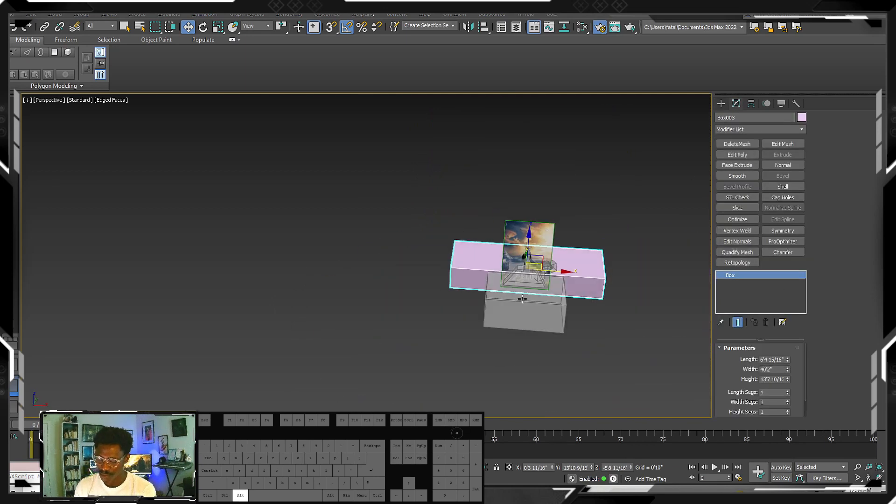
click(522, 299)
drag(787, 367, 764, 324)
- Draw a cylinder over the figure's shield in the front view, radius about 0'11 15/16" and height about 0'6 1/16"
alt+middle_drag(481, 267, 491, 251)
scroll(509, 255, up, 5)
scroll(492, 251, up, 10)
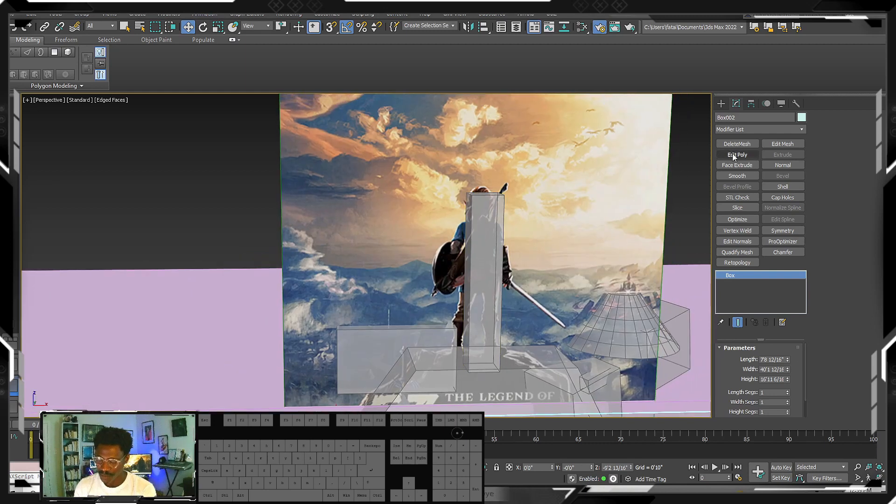
click(721, 104)
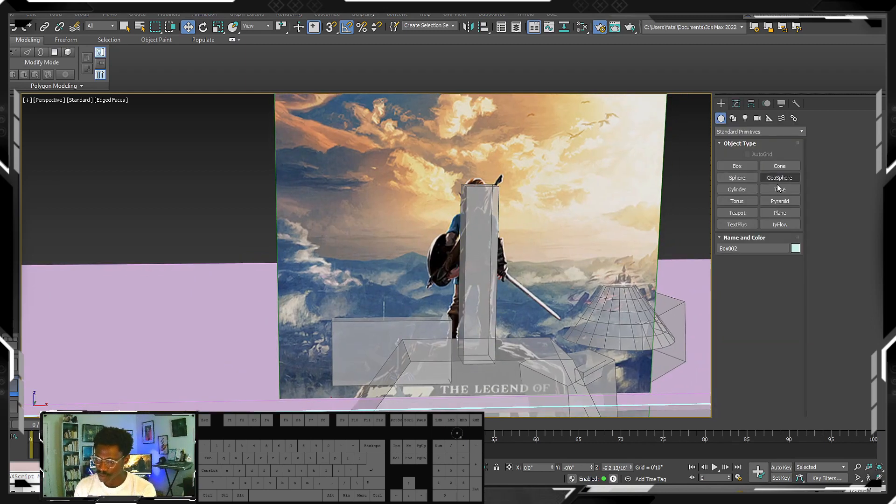
click(737, 189)
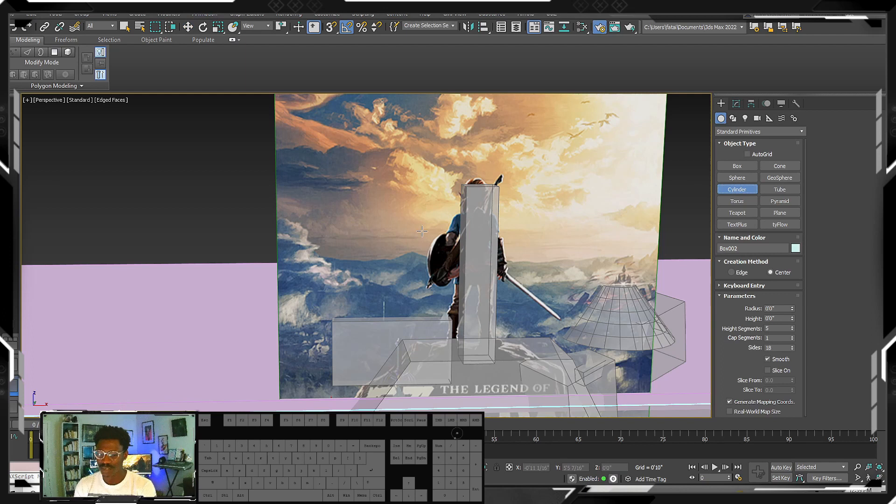
drag(439, 259, 438, 279)
right_click(433, 269)
scroll(430, 264, down, 4)
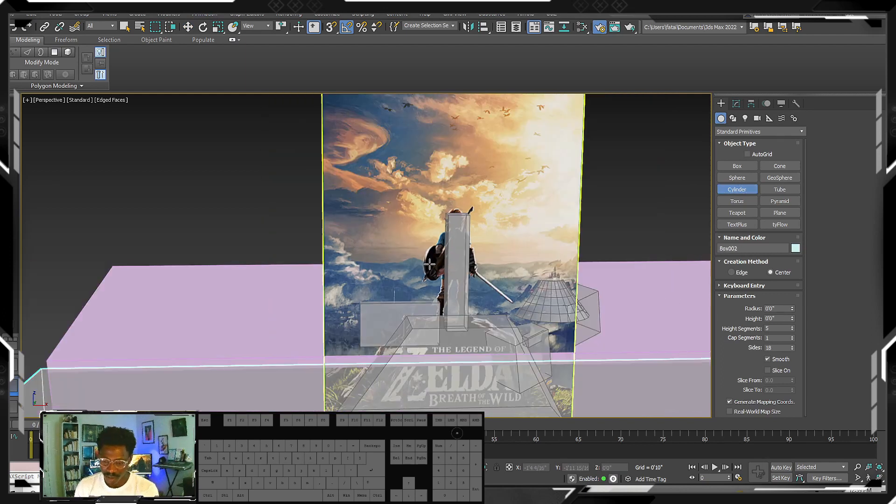
key(f)
scroll(429, 264, up, 8)
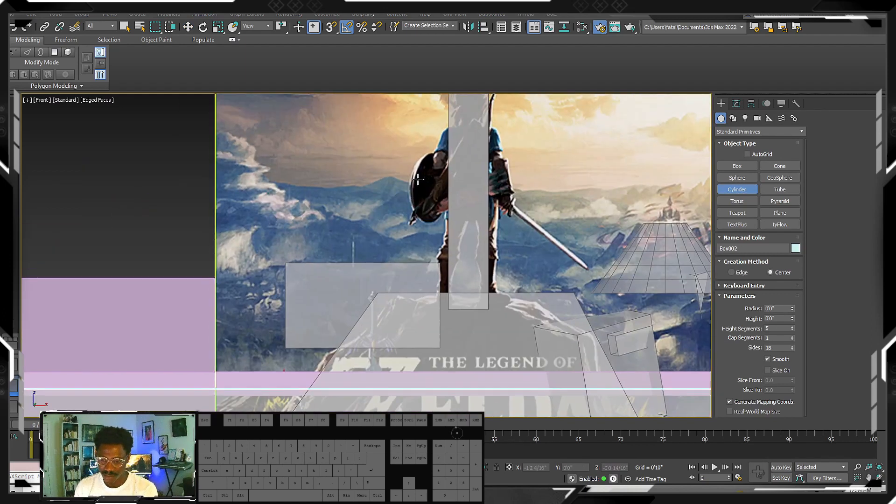
middle_drag(418, 179, 436, 211)
drag(437, 213, 451, 241)
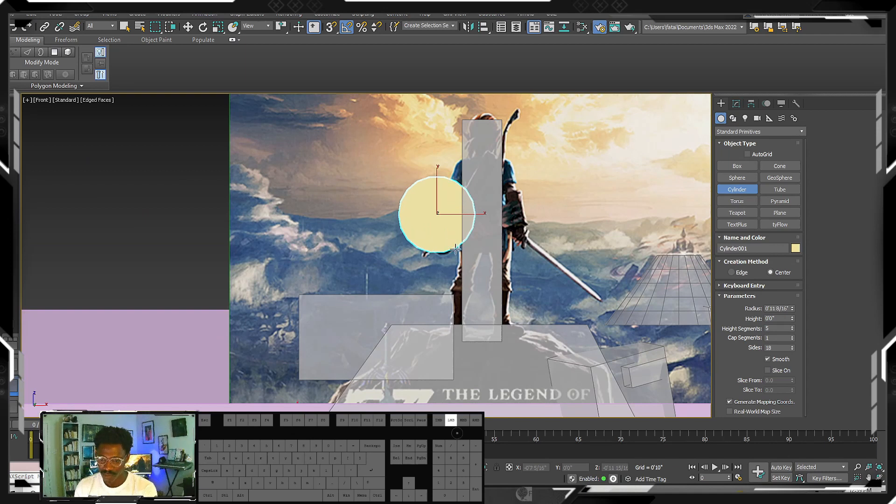
click(448, 230)
- Try to rotate the shield cylinder 40 degrees around Z and reduce its height to 0'1 4/16"
key(w)
key(e)
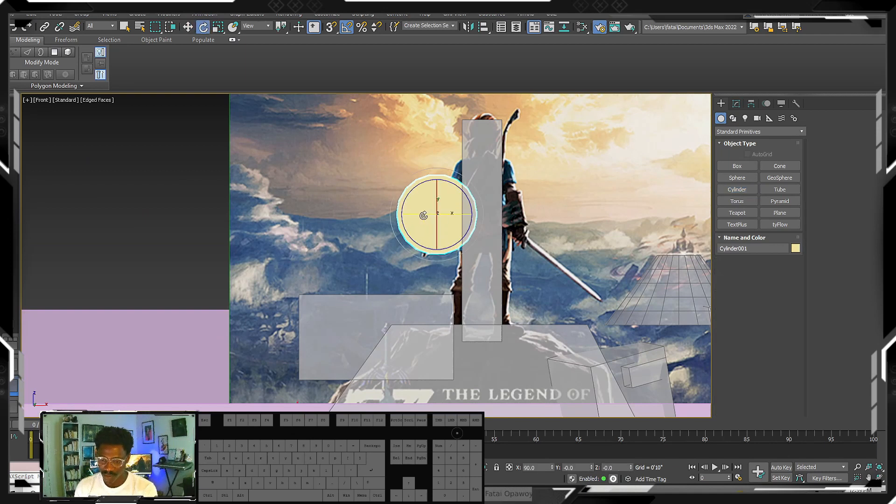
drag(423, 216, 442, 226)
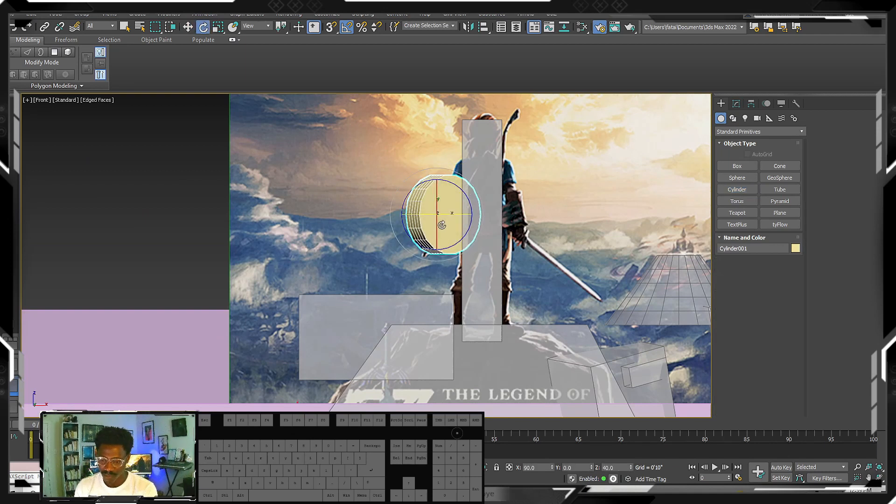
click(736, 103)
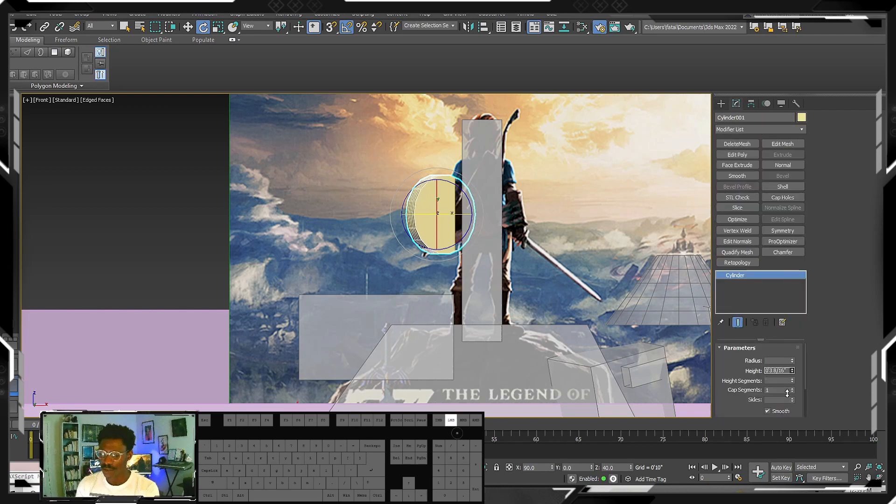
middle_drag(484, 274, 530, 300)
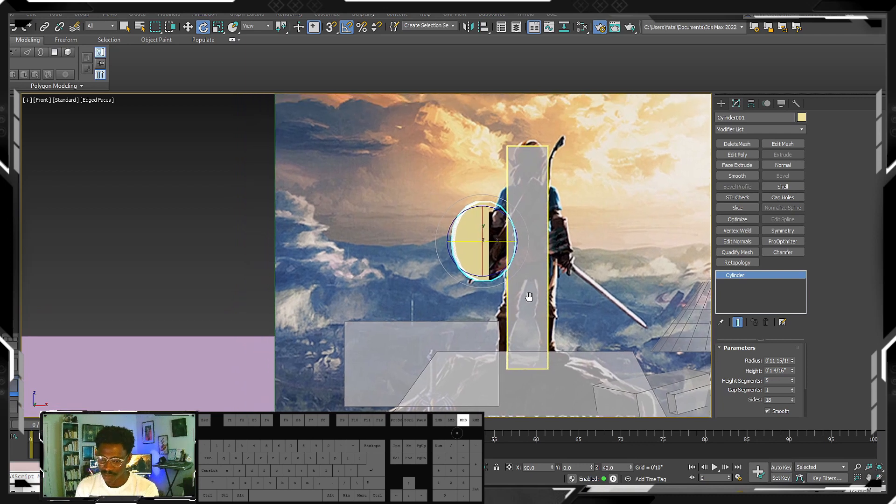
alt+middle_drag(485, 267, 549, 273)
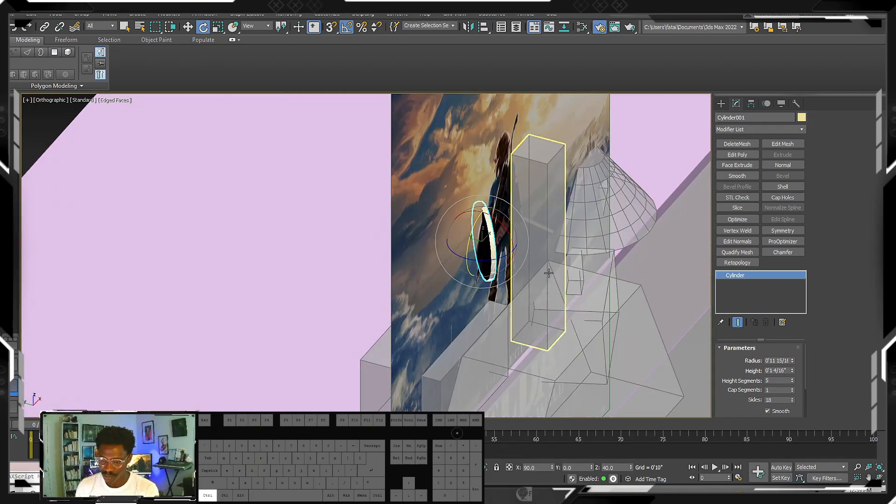
key(ctrl+z)
key(ctrl+z)
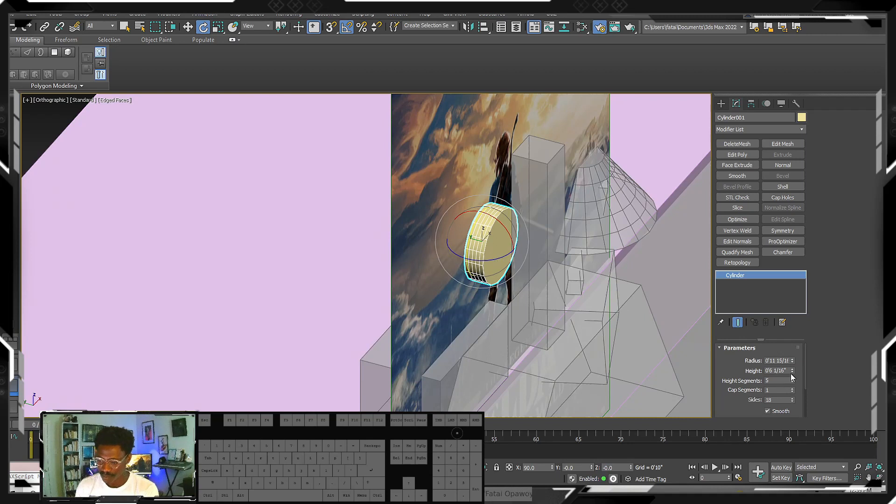
- Set the shield cylinder's height to 0'1 8/16" with 1 height segment, and return to the front view
drag(791, 372, 797, 407)
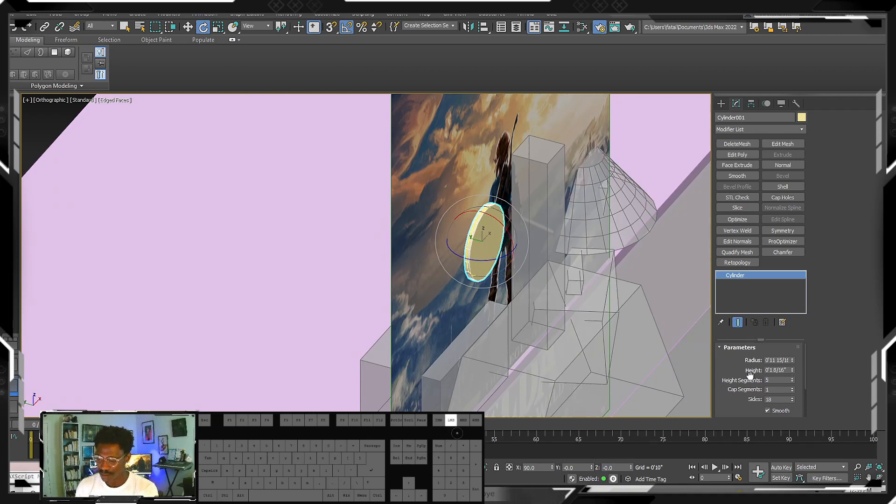
scroll(795, 403, down, 1)
right_click(791, 374)
alt+middle_drag(327, 400, 443, 262)
scroll(470, 256, up, 2)
key(f)
scroll(457, 252, down, 5)
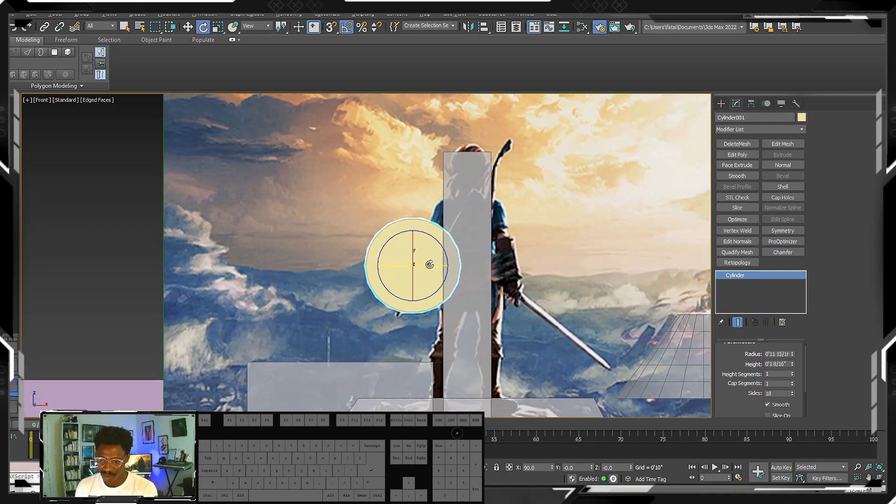
click(721, 105)
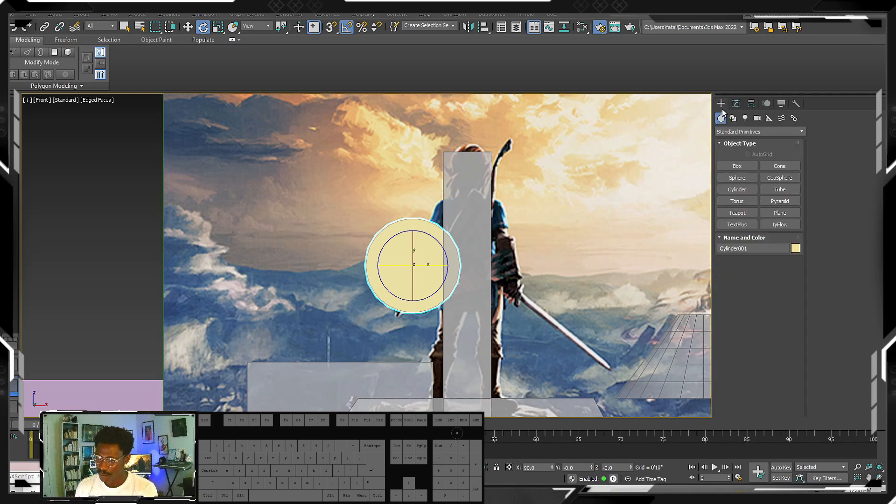
click(733, 119)
click(736, 178)
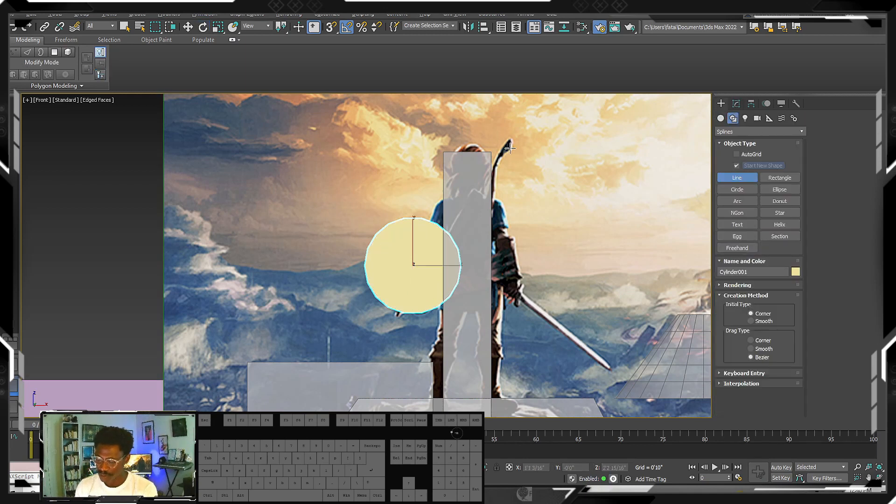
click(508, 142)
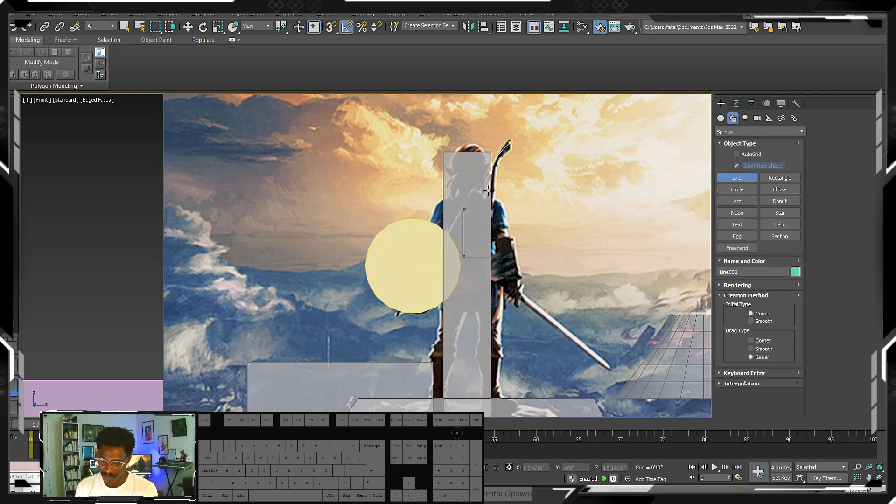
middle_drag(491, 211, 500, 200)
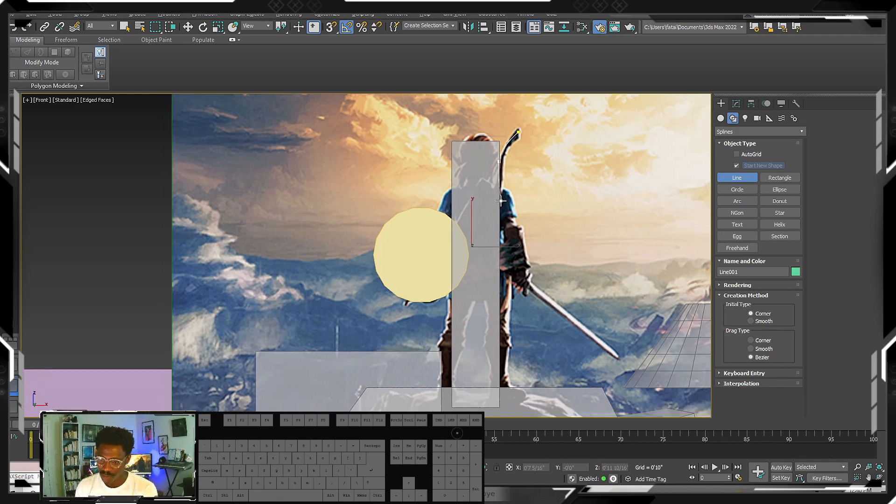
right_click(498, 207)
- End the current line and hide the figure's box and the shield cylinder to uncover the reference image
right_click(494, 199)
right_click(488, 186)
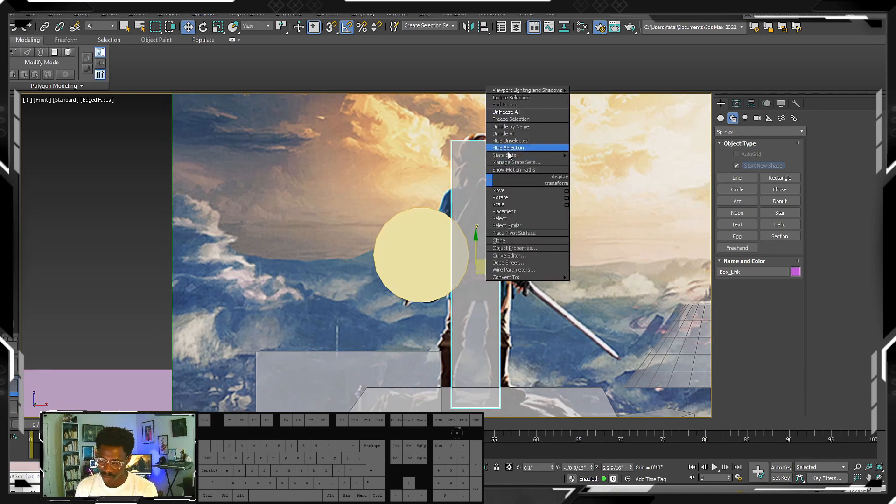
click(518, 150)
click(452, 224)
right_click(446, 222)
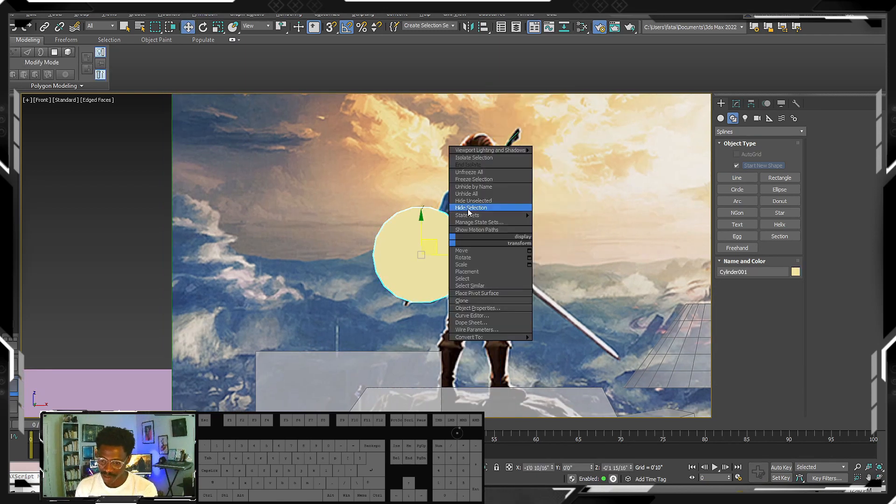
click(473, 209)
click(505, 154)
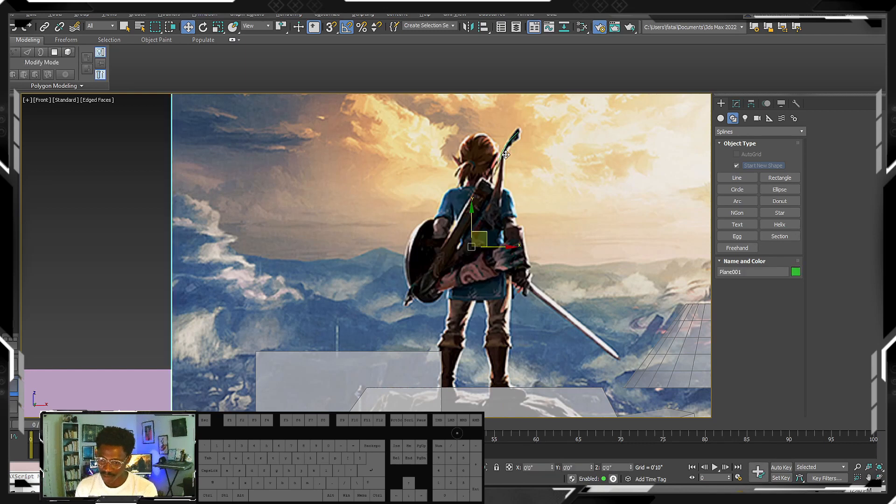
click(546, 146)
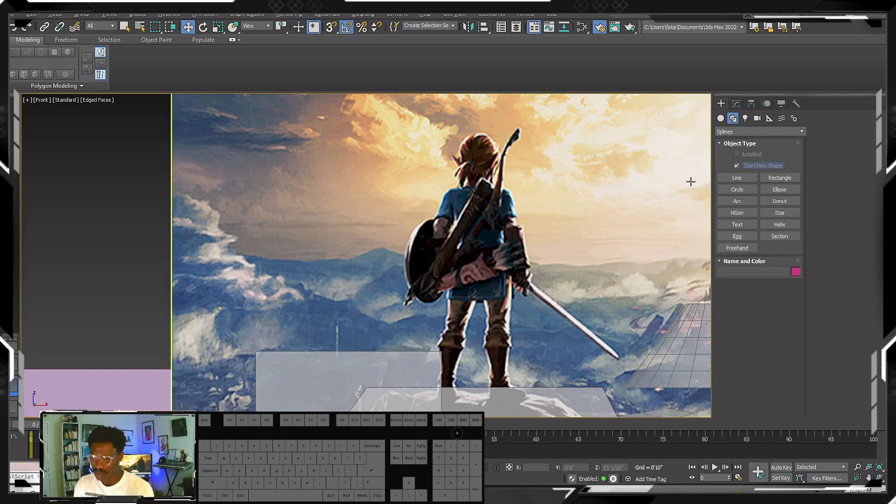
- Draw a curved spline along the figure's bow, from its upper tip down to its lower tip by the shield
click(736, 178)
click(515, 133)
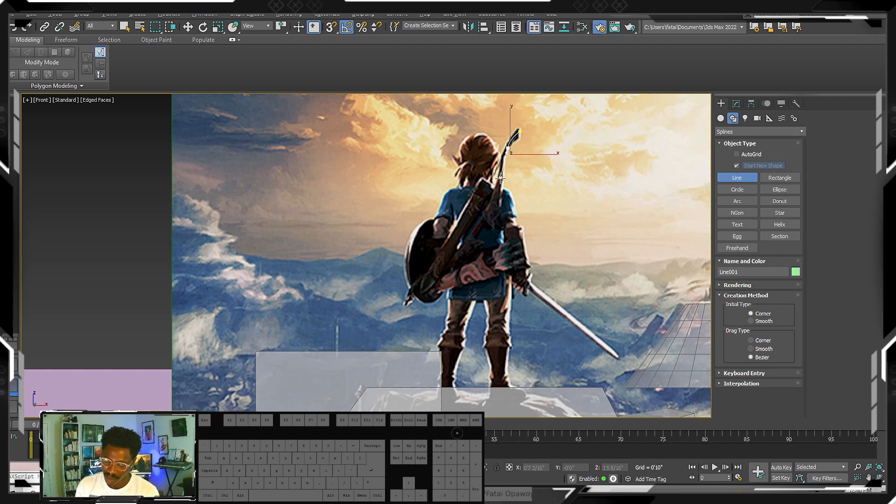
drag(500, 184, 500, 201)
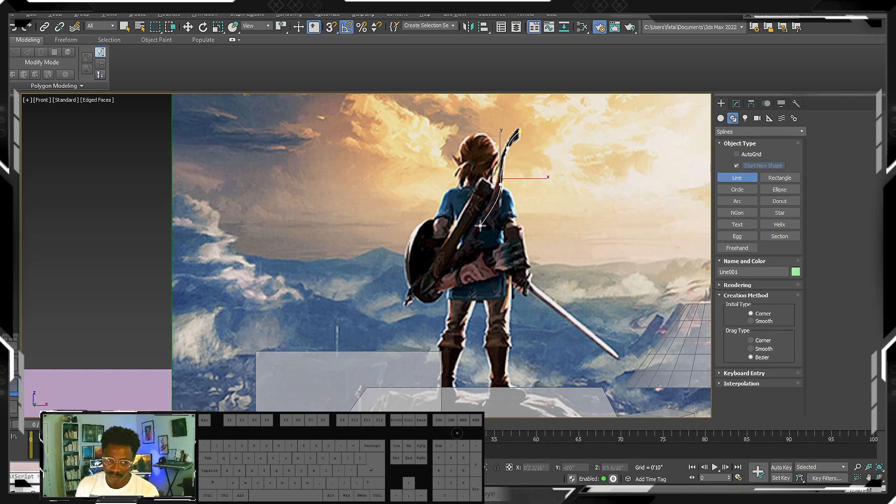
click(480, 225)
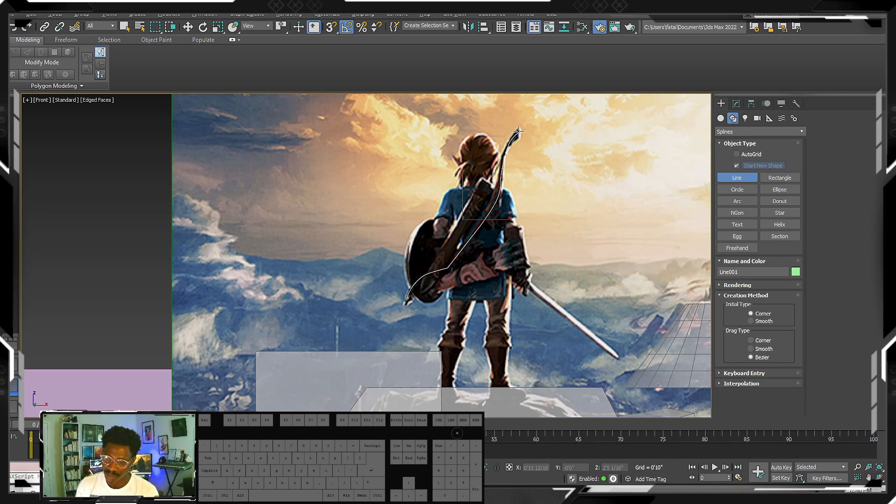
- Enable the bow spline's thickness in the viewport so it shows as a solid radial tube
click(736, 103)
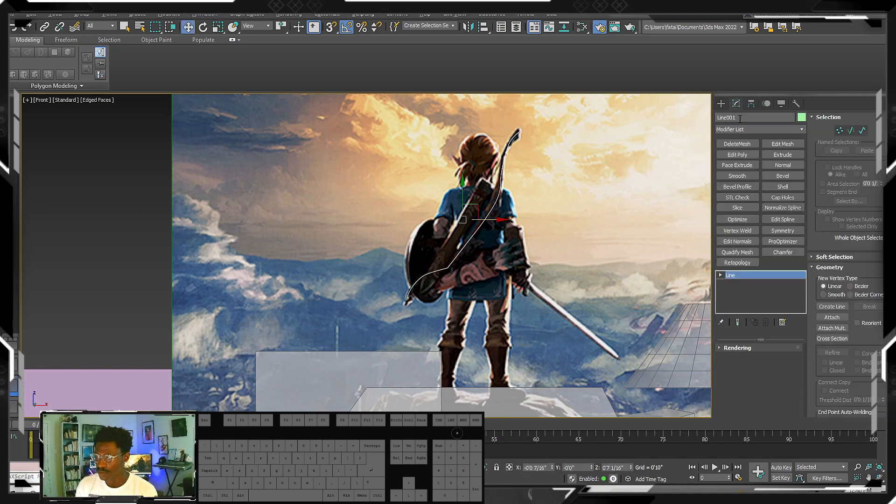
right_click(743, 279)
key(Escape)
click(738, 348)
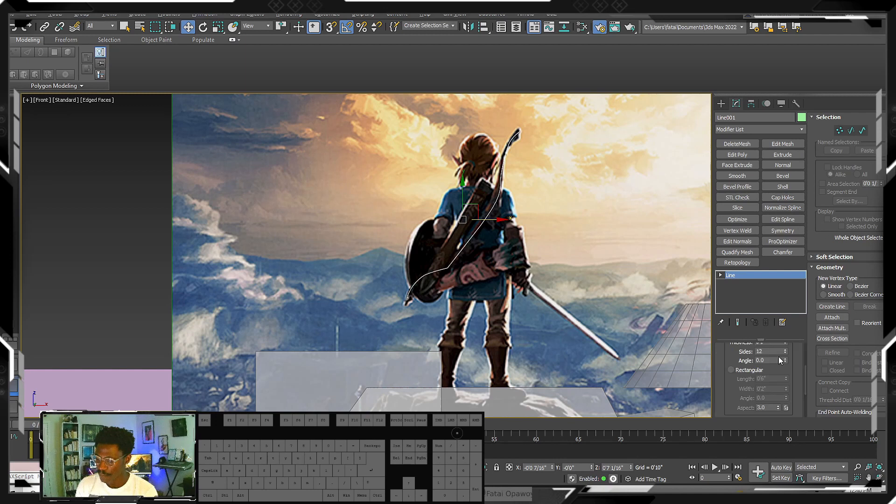
scroll(778, 359, up, 5)
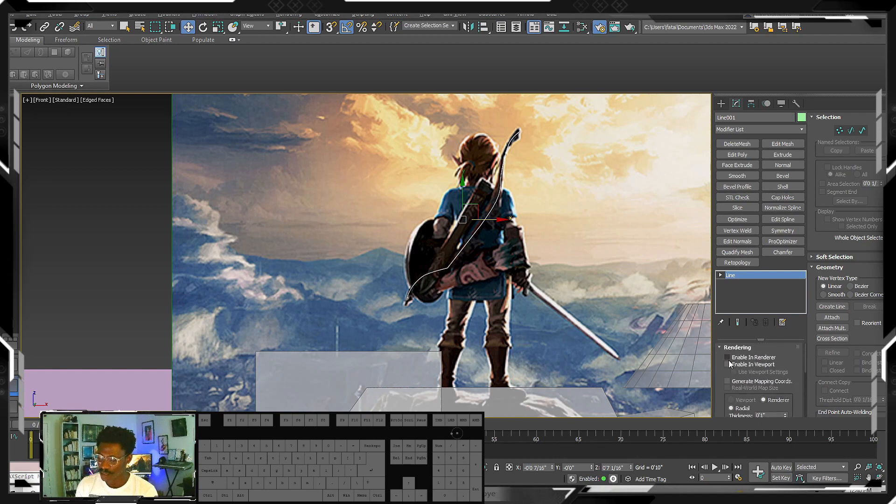
click(731, 364)
drag(796, 380, 792, 327)
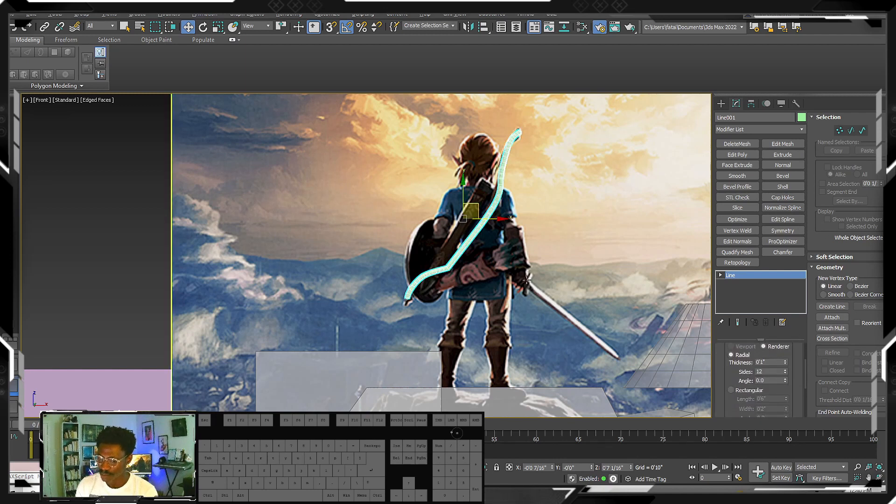
- Draw a thin box beside the figure's sword hand, about 0'2 9/16" long, 2'8 2/16" wide and 0'1 4/16" high
middle_drag(472, 211, 481, 229)
click(722, 105)
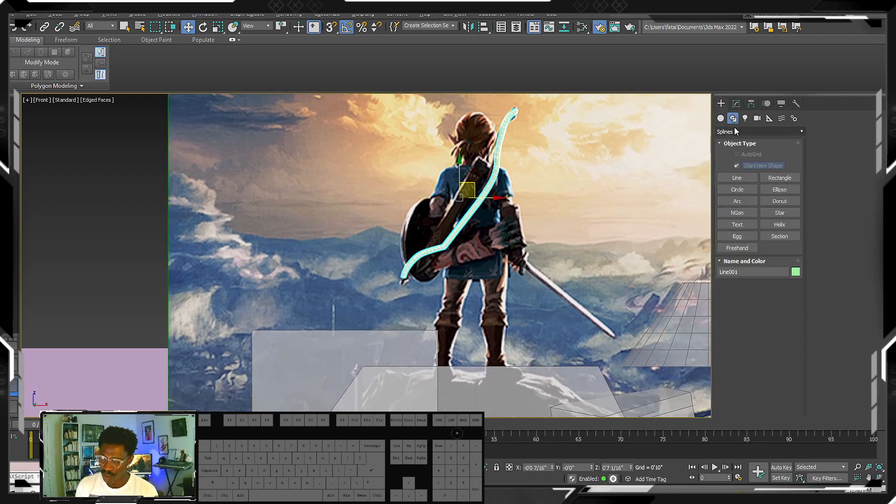
click(721, 118)
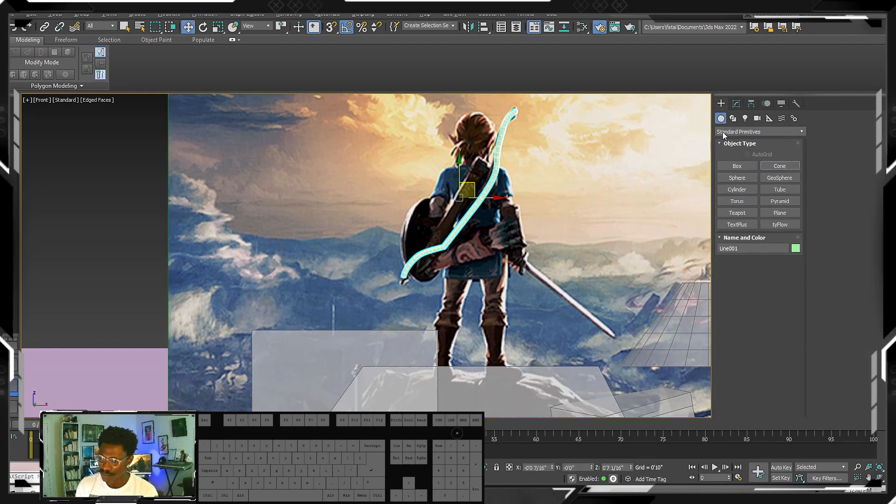
click(738, 167)
drag(510, 254, 639, 265)
alt+middle_drag(626, 262, 628, 269)
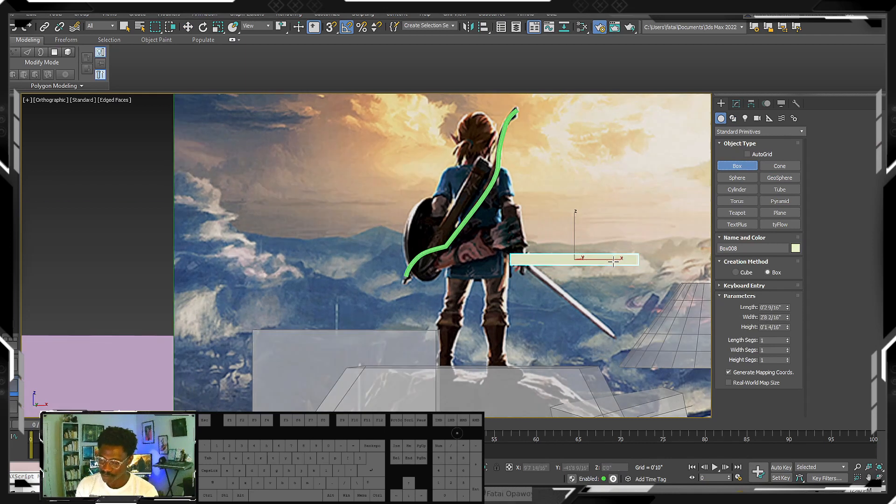
scroll(635, 271, down, 4)
key(f)
key(z)
- Rotate the thin box 40 degrees in the front view and move it over the sword blade
middle_drag(552, 251, 592, 265)
scroll(592, 265, down, 3)
key(e)
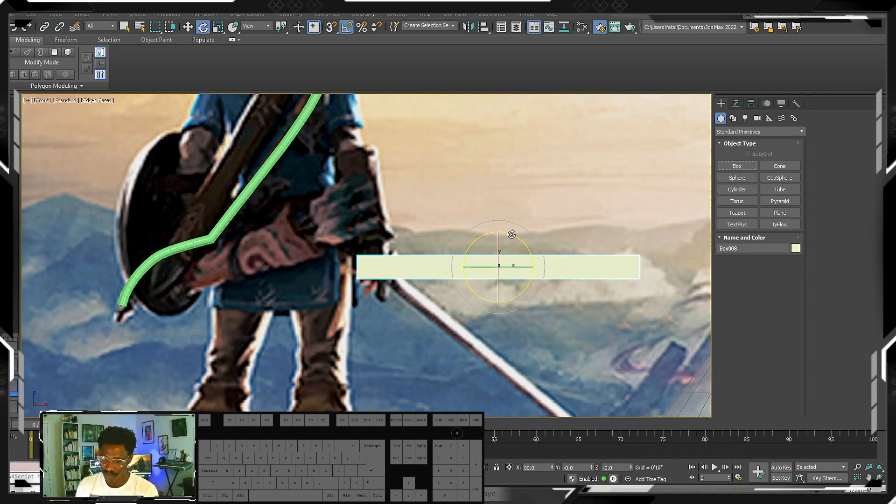
drag(501, 241, 503, 346)
key(w)
scroll(490, 322, down, 4)
scroll(506, 272, down, 2)
middle_drag(458, 289, 544, 296)
scroll(507, 272, up, 3)
- Reduce the sword box's length to 0'1 13/16" and its height to 0'0 9/16", and return to the front view
click(736, 103)
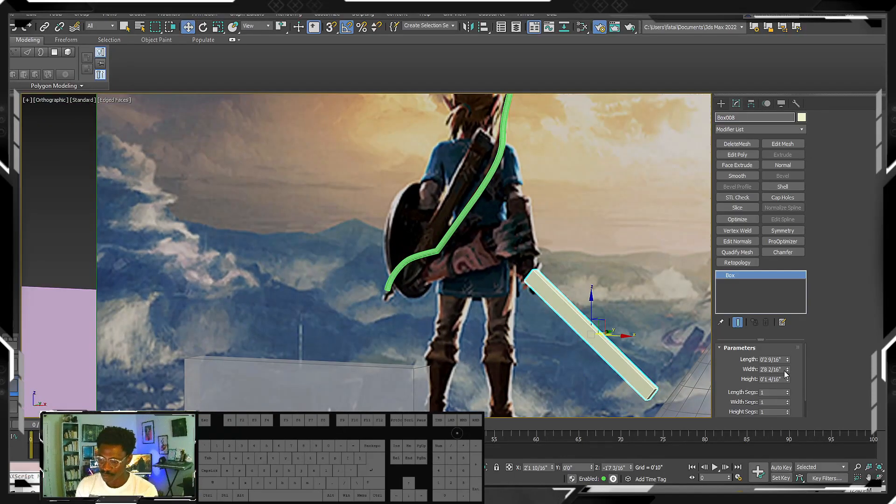
drag(788, 359, 788, 397)
scroll(532, 267, up, 3)
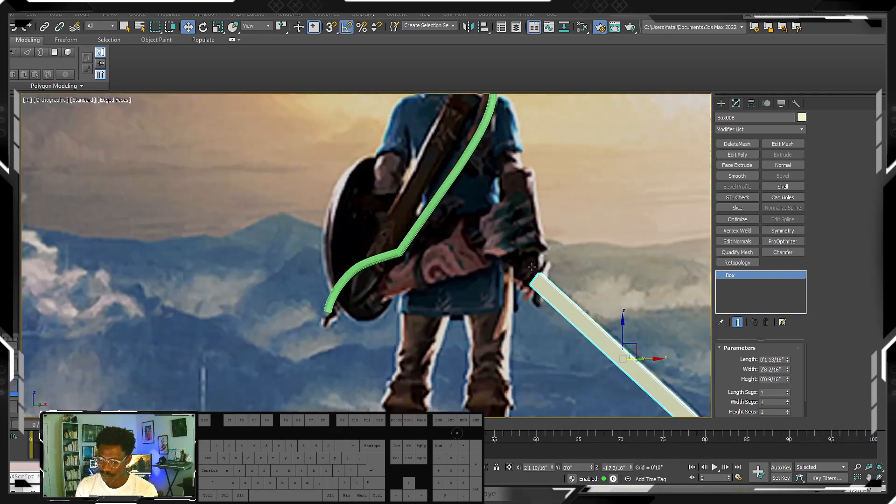
scroll(532, 267, down, 4)
key(f)
key(z)
middle_drag(516, 235, 642, 258)
scroll(642, 258, down, 3)
middle_drag(503, 232, 550, 271)
scroll(550, 270, down, 2)
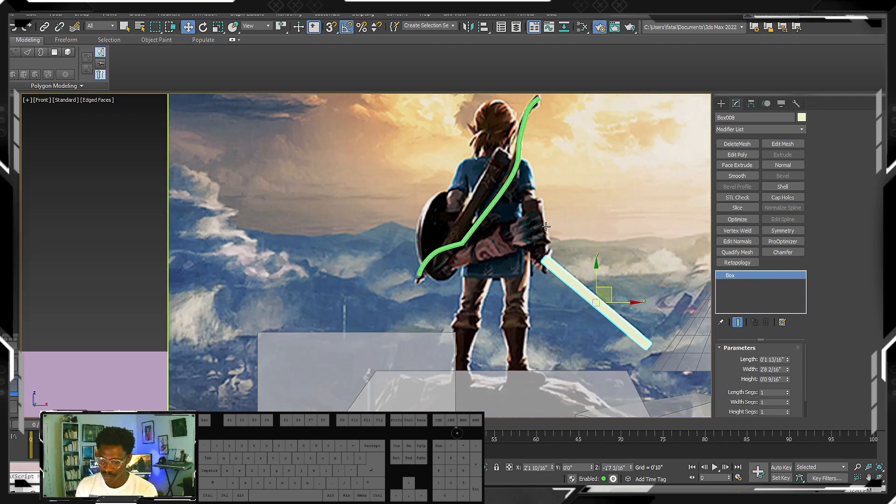
middle_drag(545, 226, 553, 228)
- Create a tilted cylinder over the pink wrap at the figure's waist, radius about 0'4 1/16" and height about 1'5 5/16"
click(721, 103)
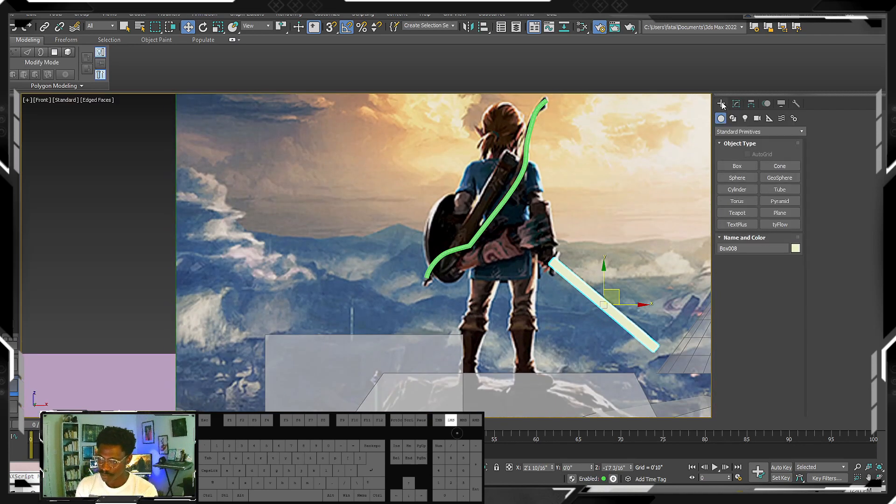
click(736, 178)
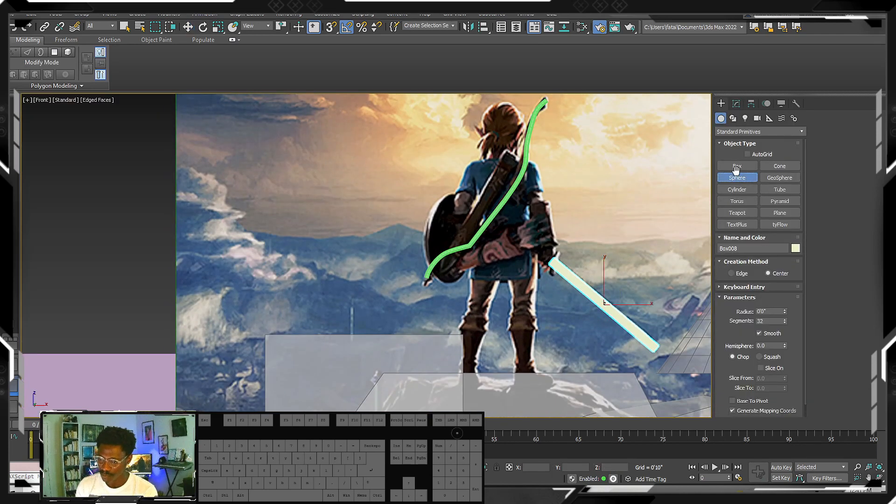
click(736, 192)
drag(522, 248, 470, 247)
scroll(544, 216, up, 3)
key(e)
key(w)
key(e)
key(w)
- Add an Edit Poly modifier to the waist cylinder
click(736, 104)
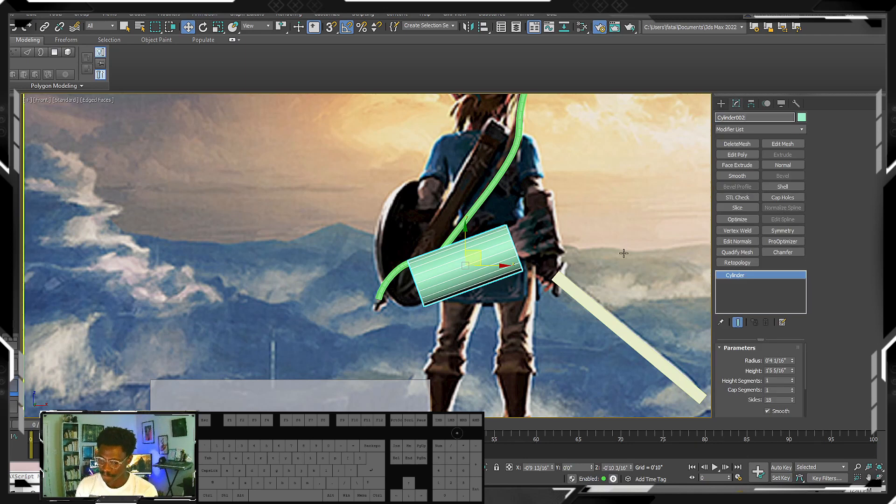
click(786, 131)
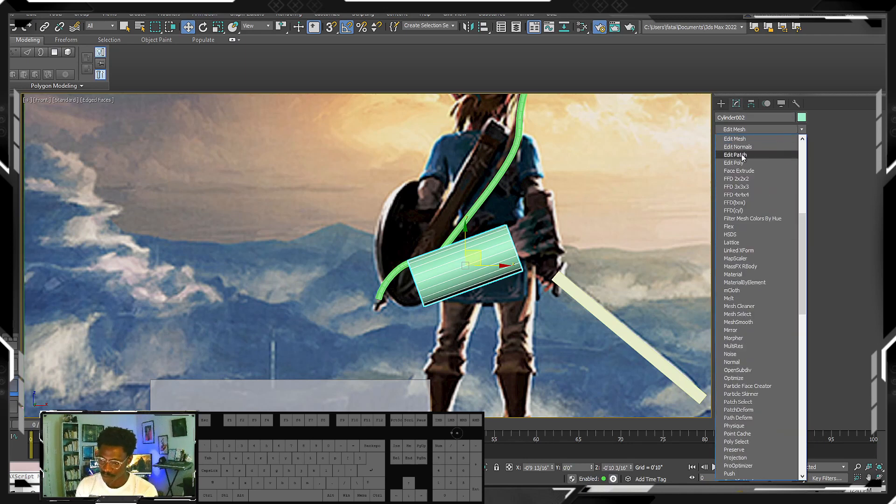
click(733, 163)
alt+middle_drag(495, 261, 510, 265)
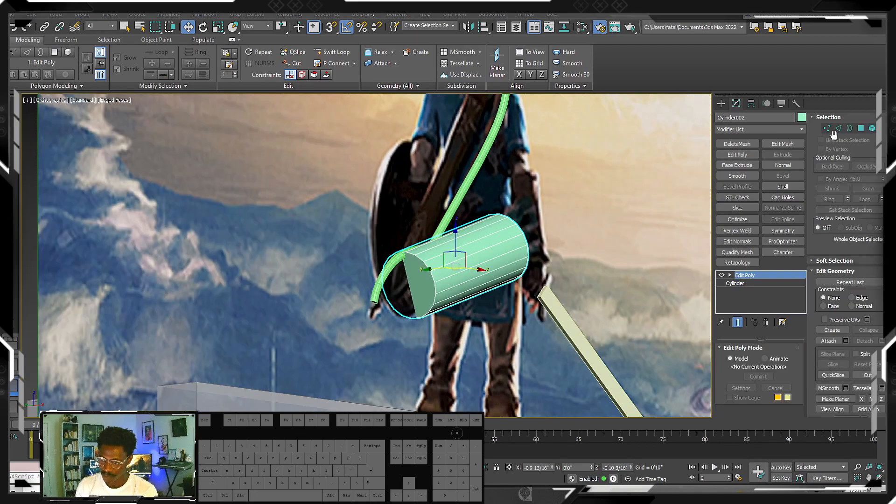
- Scale down the waist cylinder's end-cap polygon nearest the shield to taper it, and return to the front view
click(861, 129)
click(417, 283)
key(r)
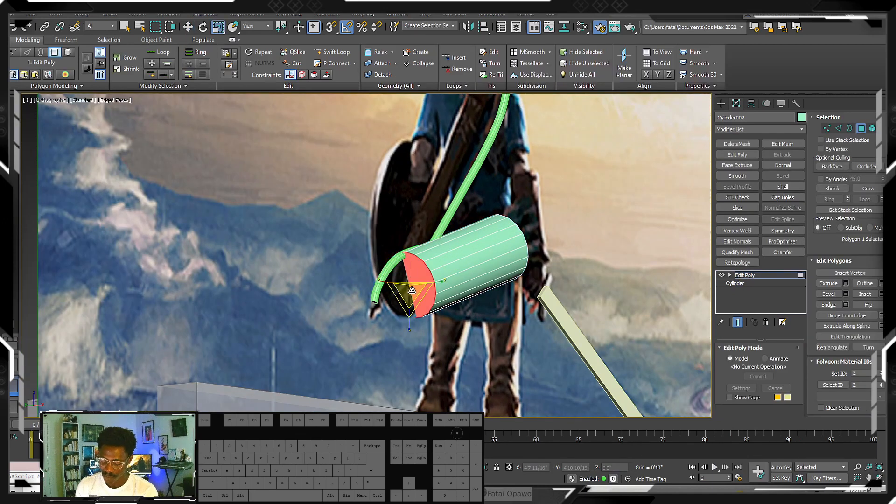
drag(405, 287, 405, 313)
key(w)
alt+middle_drag(523, 244, 503, 248)
scroll(503, 247, up, 2)
key(f)
scroll(532, 228, down, 10)
middle_drag(592, 210, 508, 238)
- Copy the sword box onto the figure's back and rotate the copy to follow the scabbard's slope
click(722, 104)
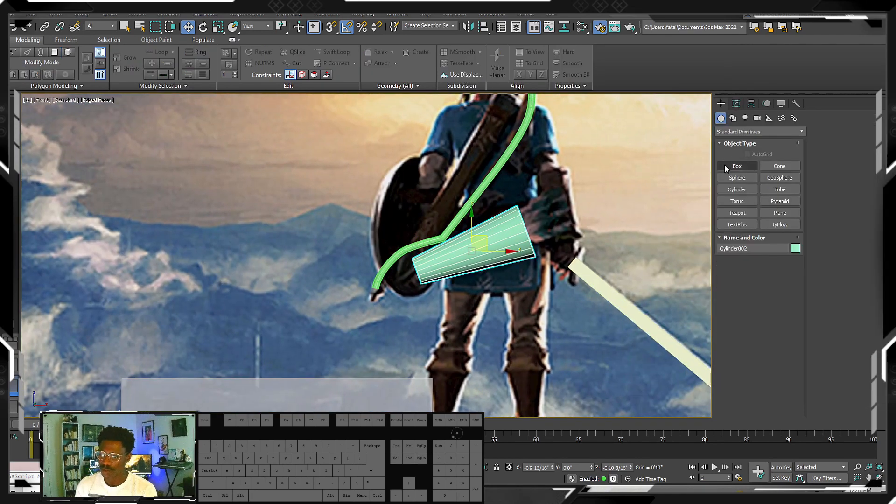
scroll(518, 243, down, 4)
scroll(518, 208, up, 6)
scroll(522, 211, down, 4)
middle_drag(523, 211, 542, 219)
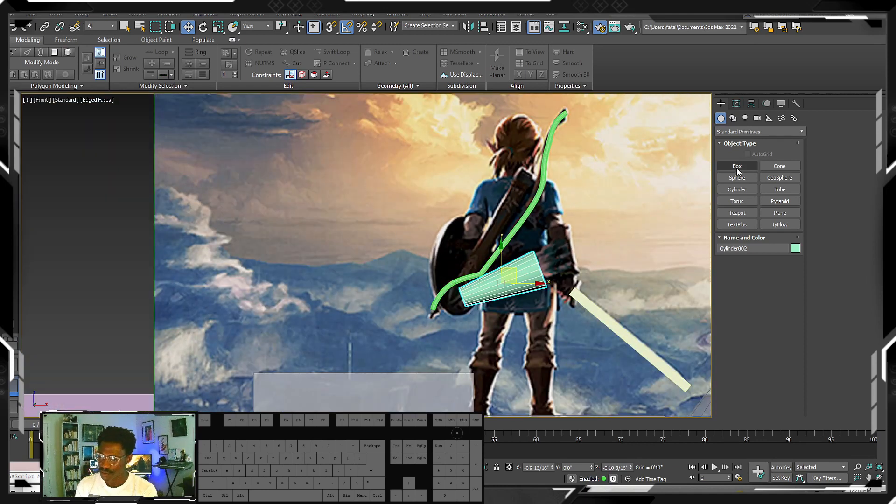
click(644, 322)
mouse_move(645, 321)
shift+mouse_down()
mouse_move(521, 187)
mouse_move(516, 196)
shift+mouse_up()
key(Return)
key(e)
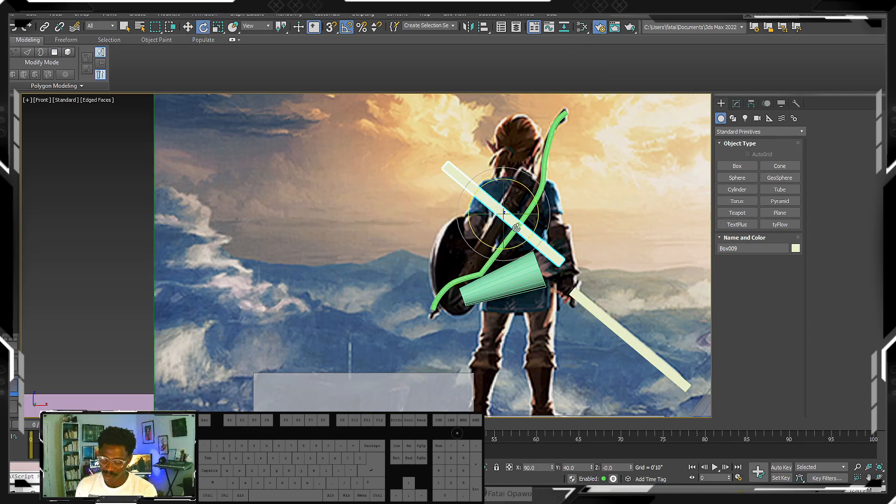
drag(526, 189, 509, 218)
key(w)
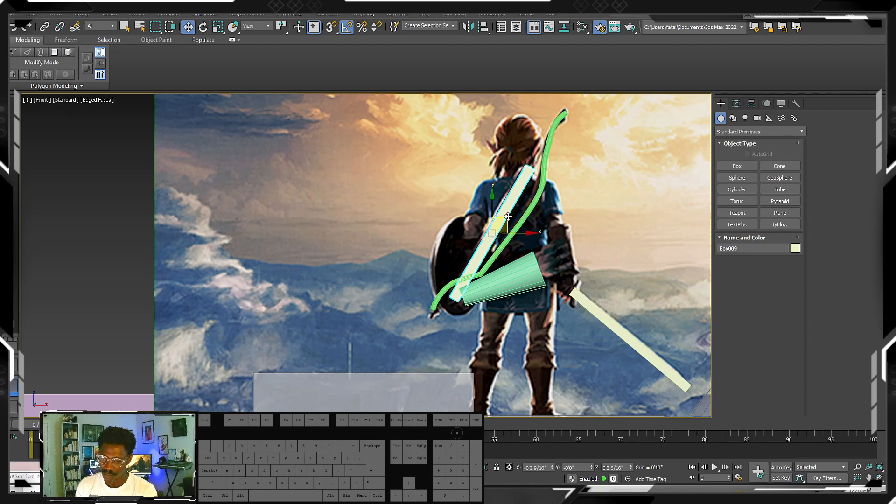
- Set the scabbard box's length to 0'2 11/16" and nudge it into place over the scabbard
click(737, 105)
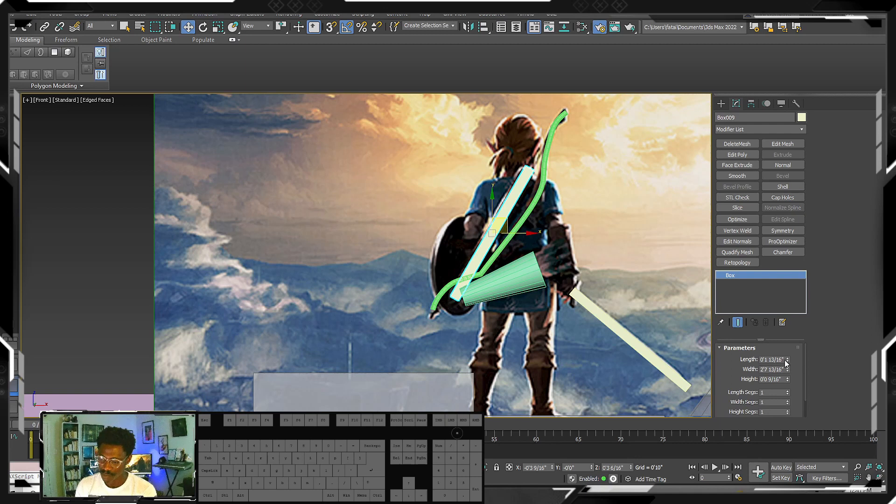
drag(787, 364, 787, 356)
middle_drag(508, 232, 541, 199)
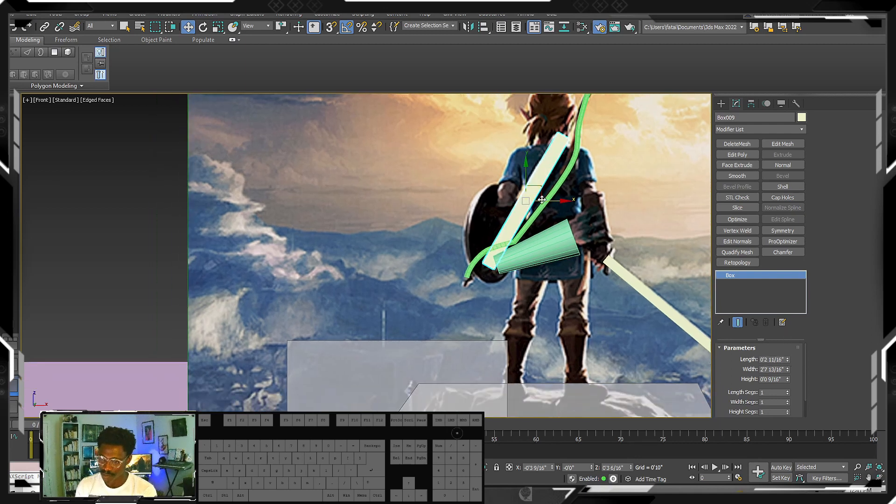
drag(535, 192, 534, 195)
- Examine the blocked-out bow, sword, scabbard and surrounding scene boxes against the reference image in the front view
middle_drag(562, 205, 609, 207)
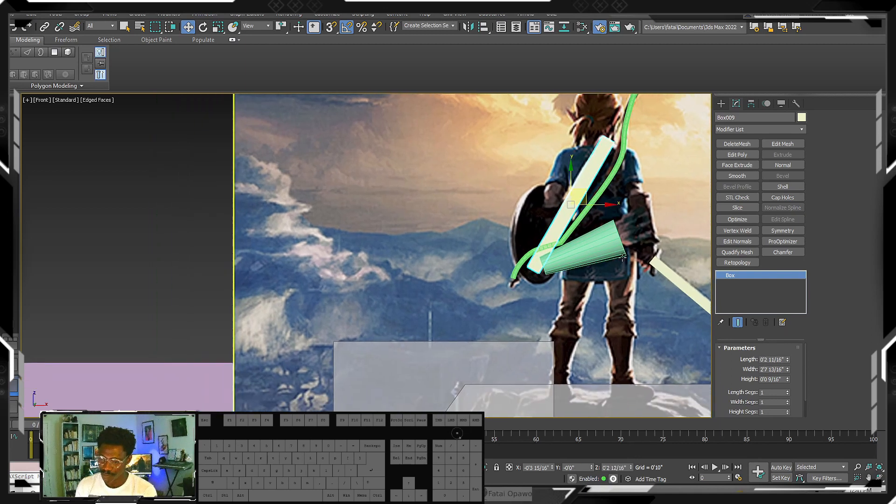
middle_drag(622, 258, 553, 245)
scroll(571, 338, down, 2)
middle_drag(571, 338, 494, 243)
scroll(494, 263, up, 1)
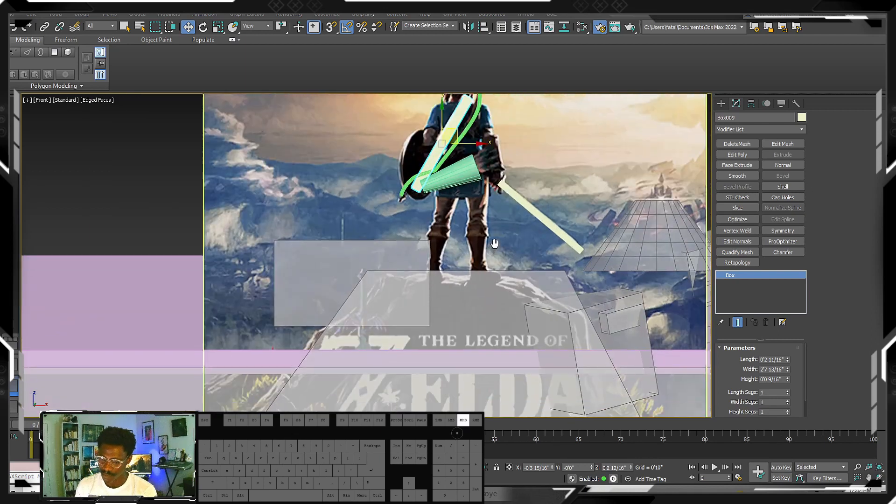
scroll(495, 243, down, 3)
scroll(475, 191, up, 3)
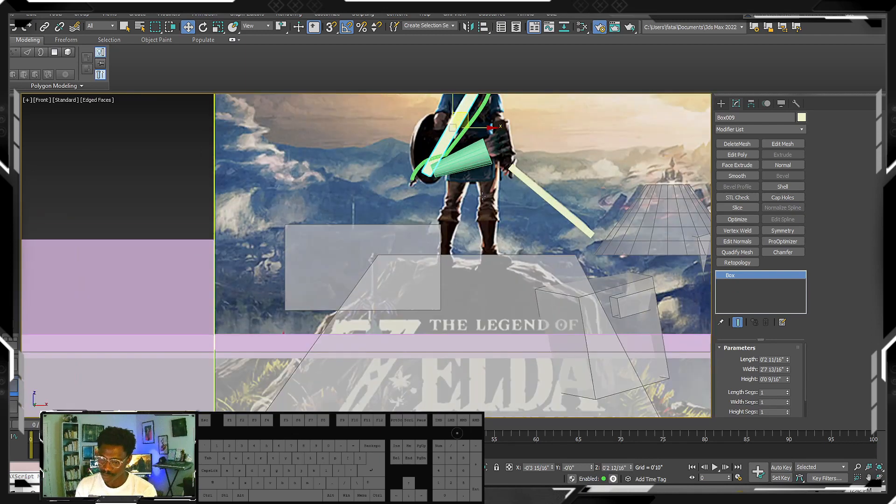
middle_drag(482, 196, 436, 202)
scroll(421, 188, down, 2)
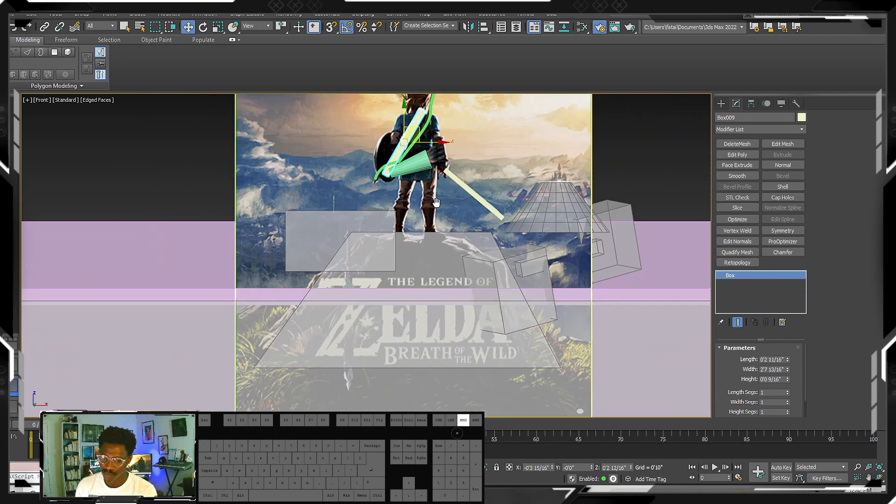
scroll(436, 202, down, 3)
scroll(441, 218, up, 5)
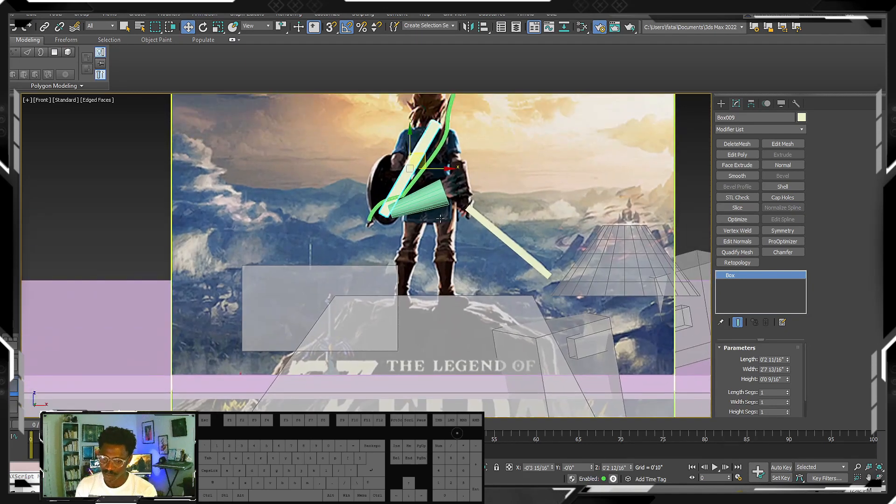
- Draw a straight renderable line through the waist cylinder, protruding from its wide end, as an arrow shaft
middle_drag(449, 218, 450, 227)
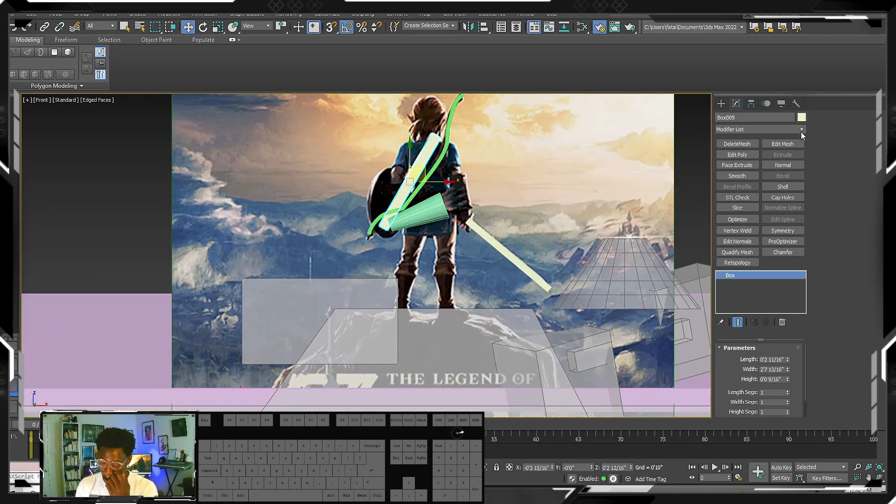
click(722, 103)
click(733, 119)
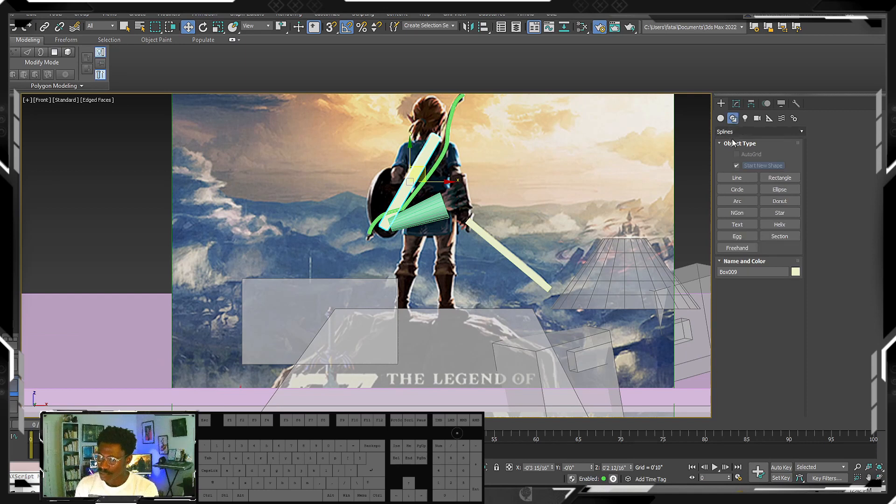
click(736, 177)
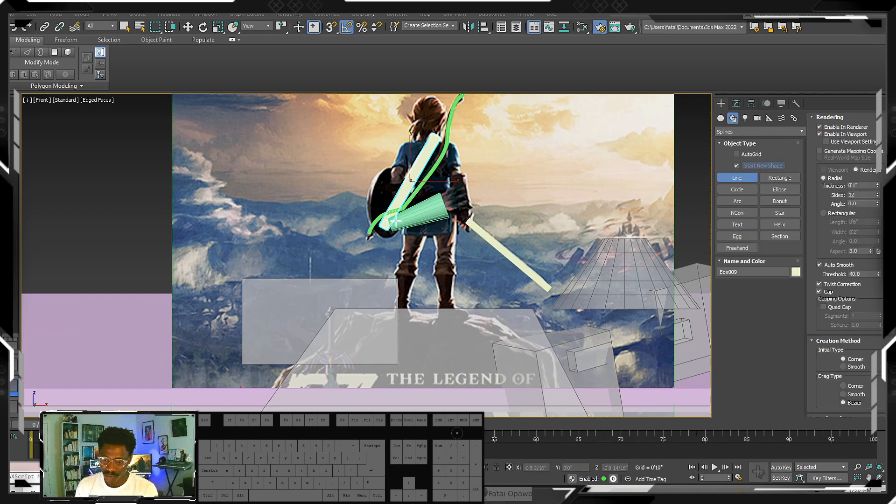
click(396, 220)
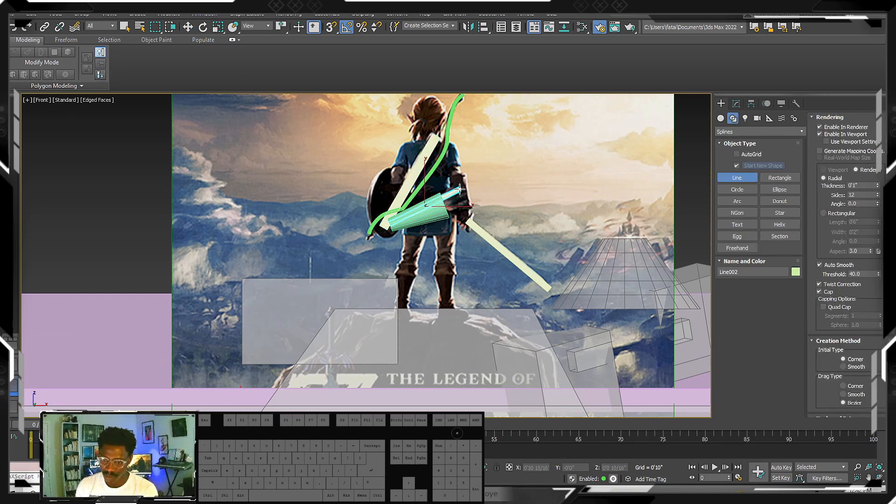
scroll(460, 201, up, 5)
key(e)
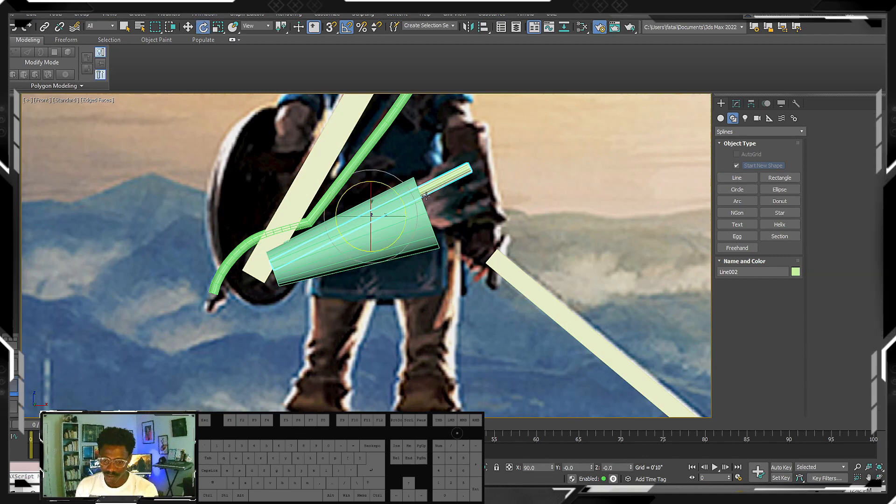
- Select the arrow line's spline and turn off its rendering in both the renderer and the viewport
click(736, 103)
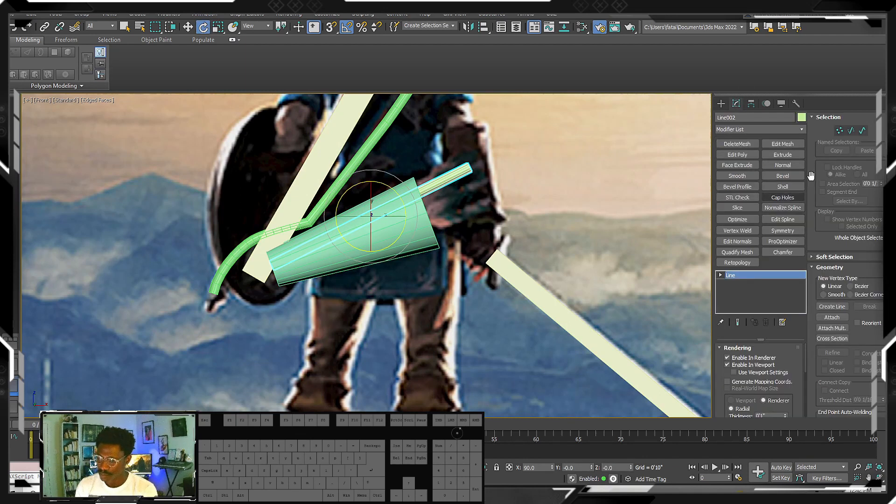
click(861, 131)
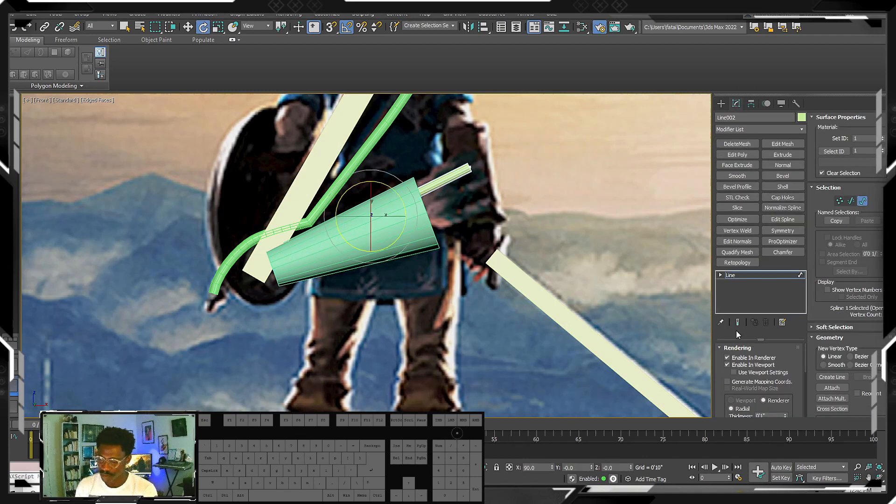
click(729, 351)
click(729, 351)
click(729, 352)
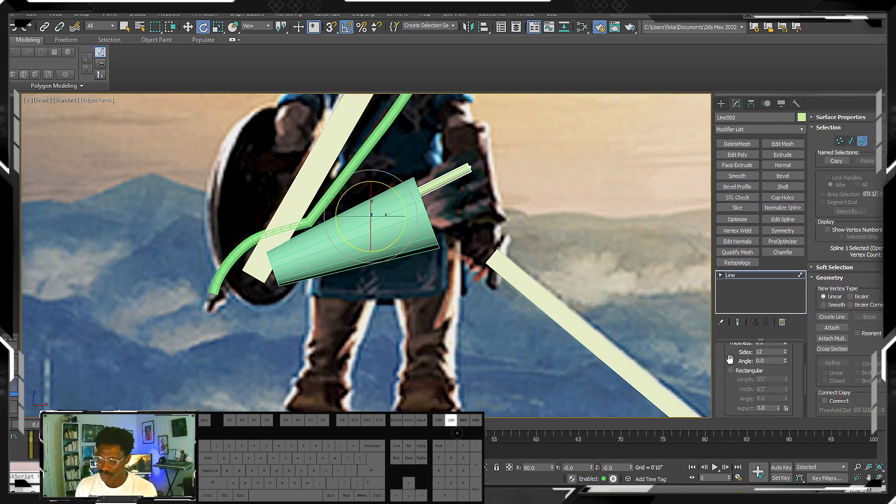
drag(726, 362, 734, 411)
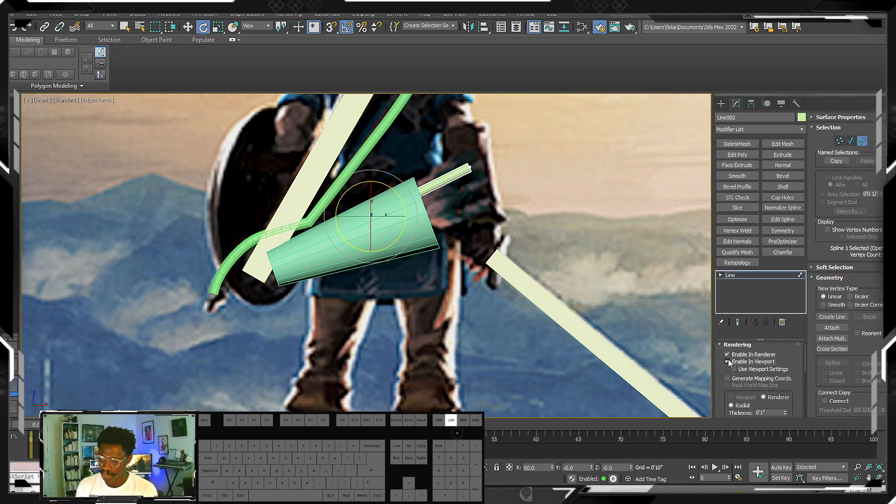
click(727, 361)
click(727, 355)
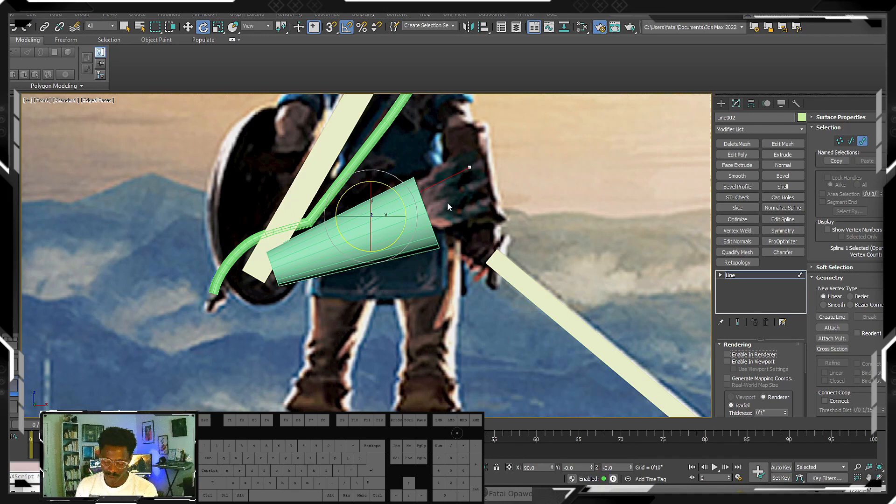
- Copy the arrow spline across the cylinder to make four shafts, and spread their protruding end vertices into a fan
key(w)
shift+drag(385, 202, 406, 243)
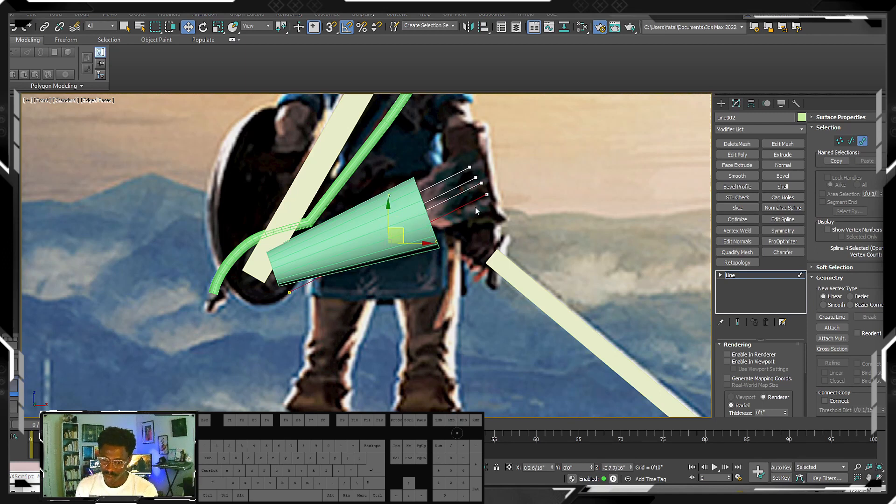
key(1)
click(482, 193)
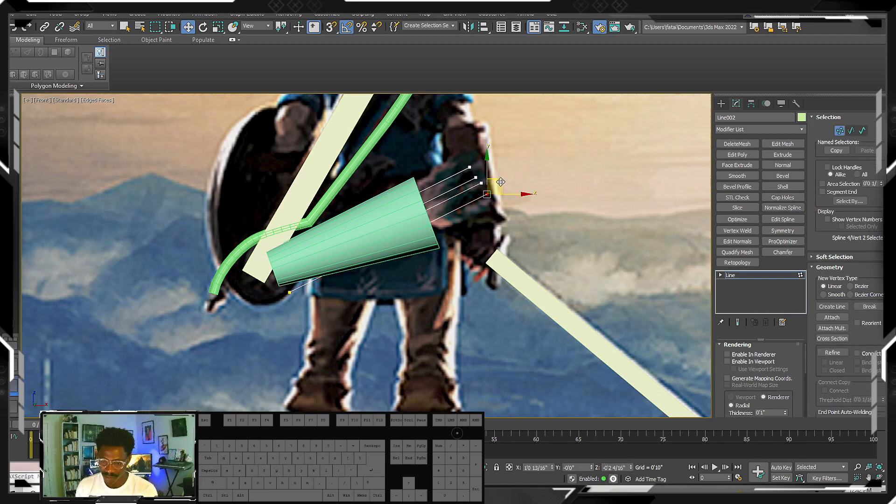
drag(500, 182, 506, 190)
drag(280, 298, 280, 247)
click(481, 184)
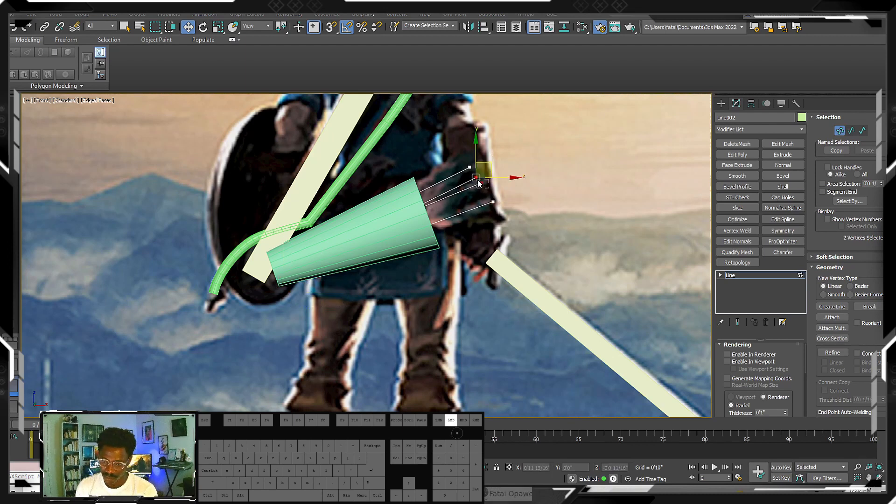
drag(478, 181, 504, 164)
click(470, 166)
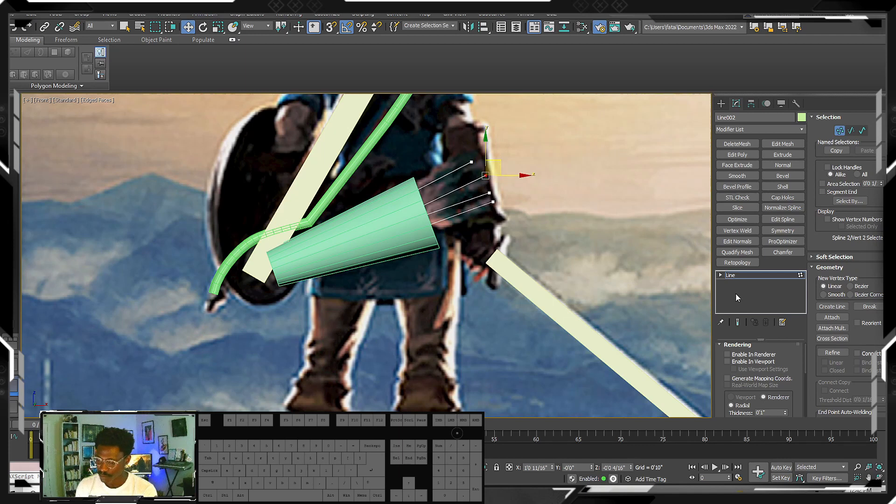
- Enable the arrow line's rendering in the renderer and viewport again and leave its vertex editing
click(733, 355)
click(733, 362)
scroll(489, 266, down, 4)
alt+middle_drag(489, 266, 548, 204)
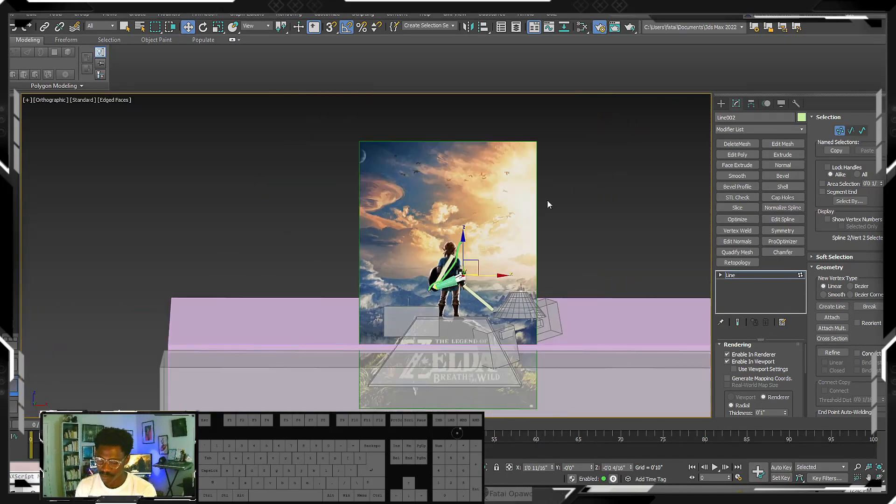
click(721, 103)
key(ctrl+a)
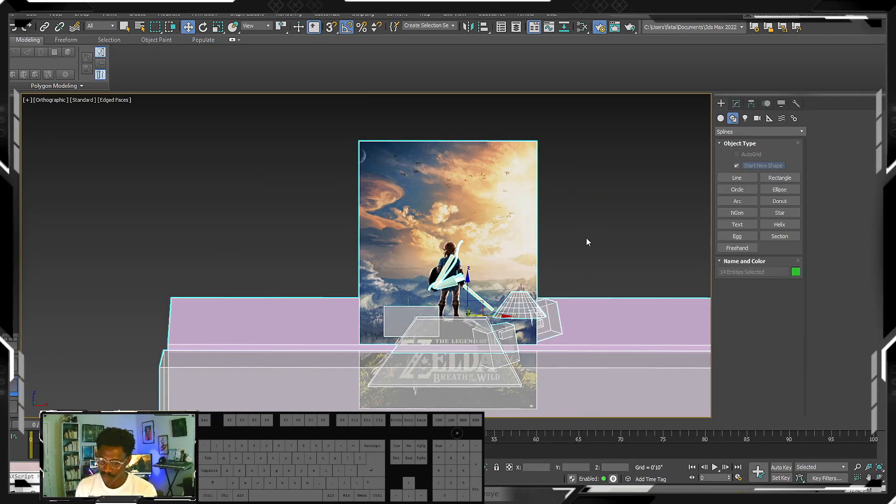
right_click(555, 237)
click(580, 191)
key(alt+q)
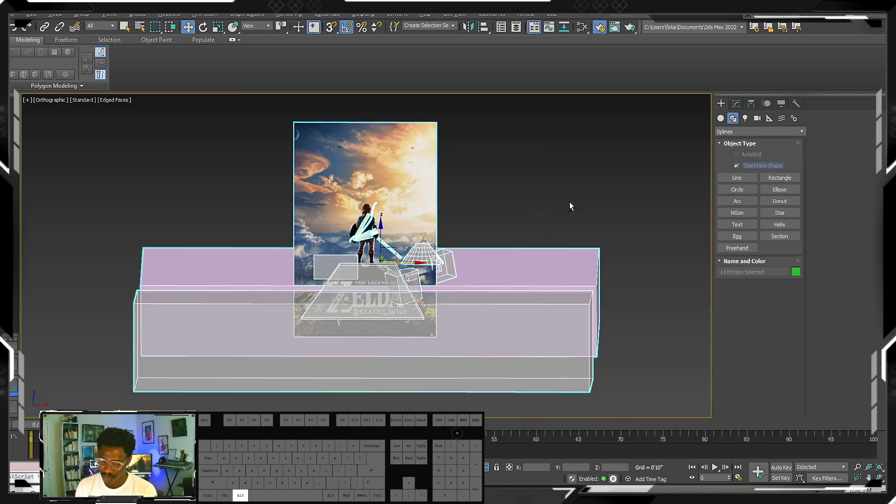
alt+click(418, 202)
key(alt+q)
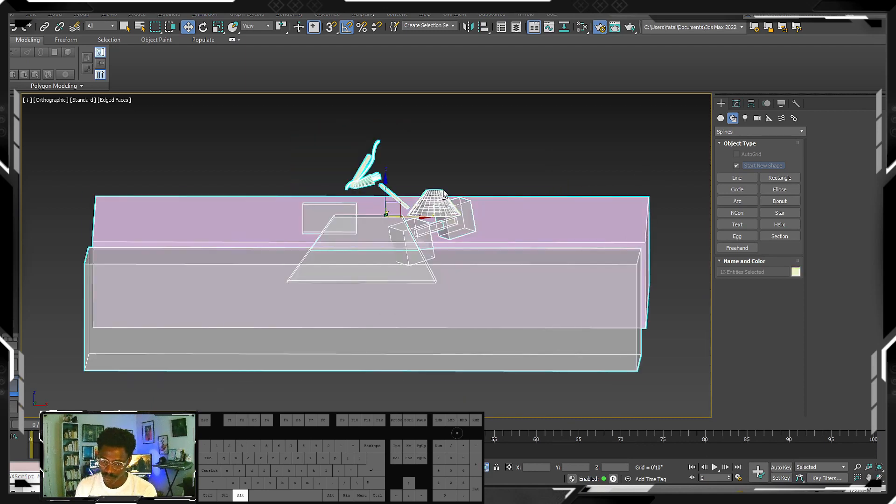
key(alt+q)
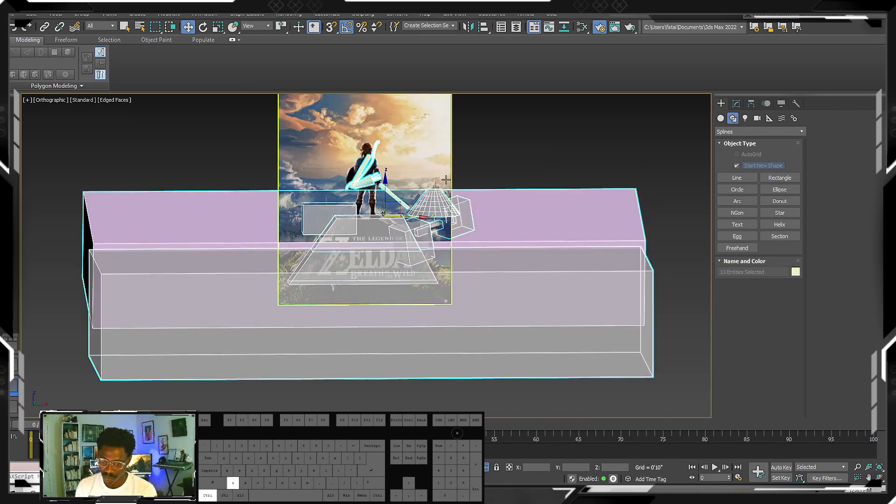
- Unhide the figure box and shield cylinder in the scene
right_click(501, 146)
click(520, 95)
ctrl+click(366, 162)
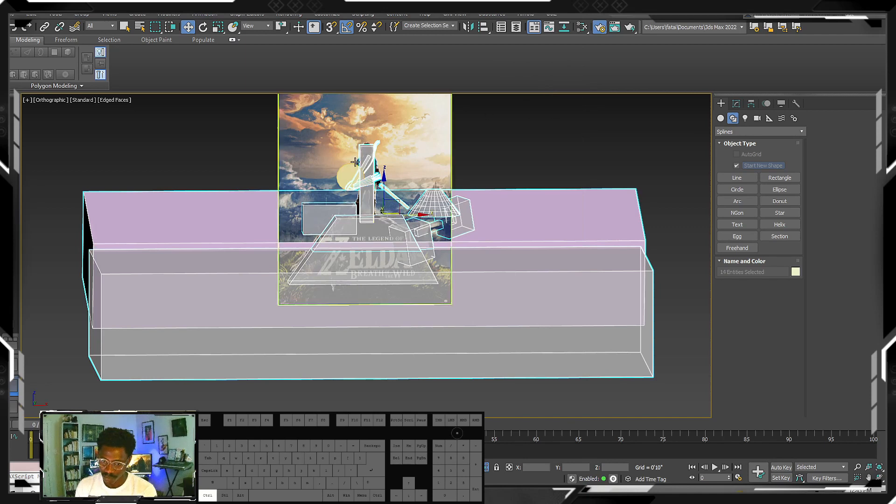
- Rotate the shield cylinder sideways to match the shield in the reference image and lower it slightly into place
click(354, 162)
key(e)
scroll(350, 166, up, 5)
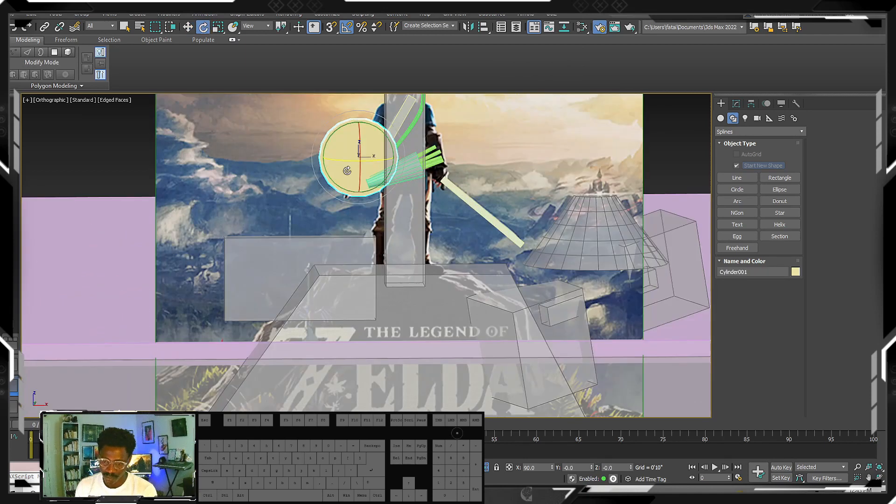
drag(347, 171, 371, 164)
key(w)
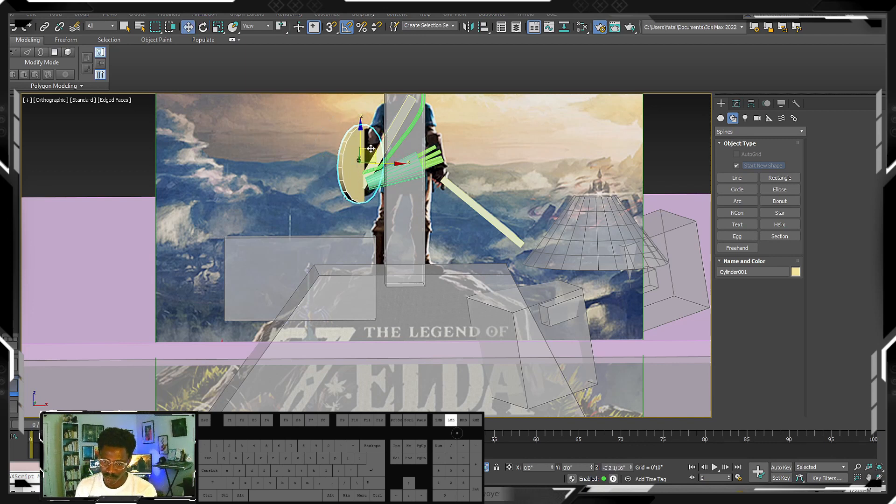
scroll(371, 164, down, 5)
middle_drag(383, 178, 401, 205)
scroll(400, 206, down, 2)
- Isolate all the blockout primitives, leaving out the reference image
key(ctrl+a)
alt+click(474, 159)
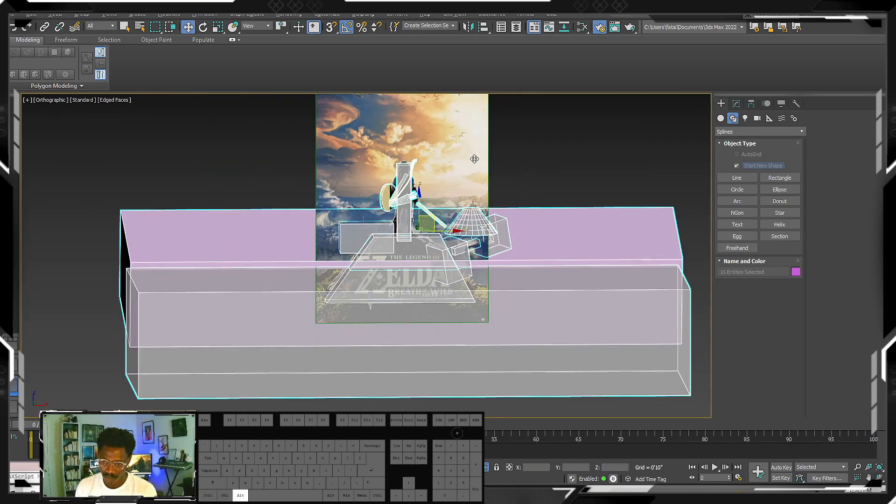
key(alt+q)
alt+middle_drag(513, 163, 486, 170)
click(487, 169)
- Turn off see-through display for all the primitives and hide the edged faces
key(ctrl+a)
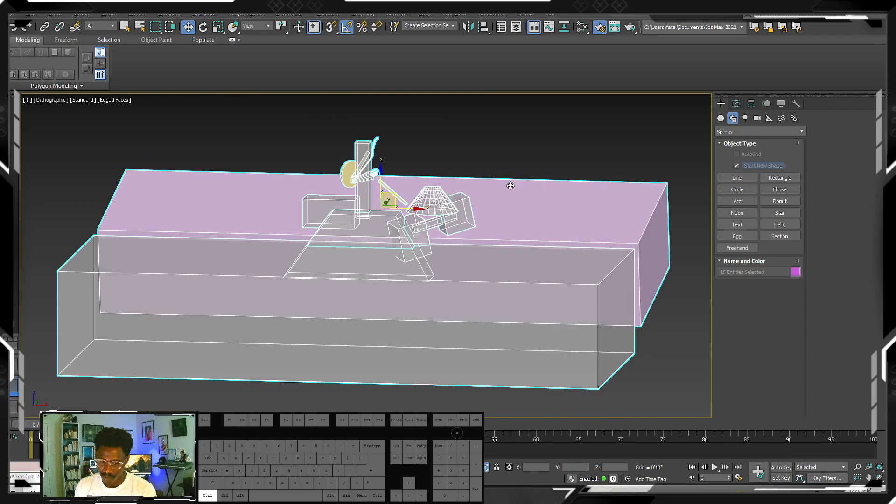
key(alt+x)
key(alt+x)
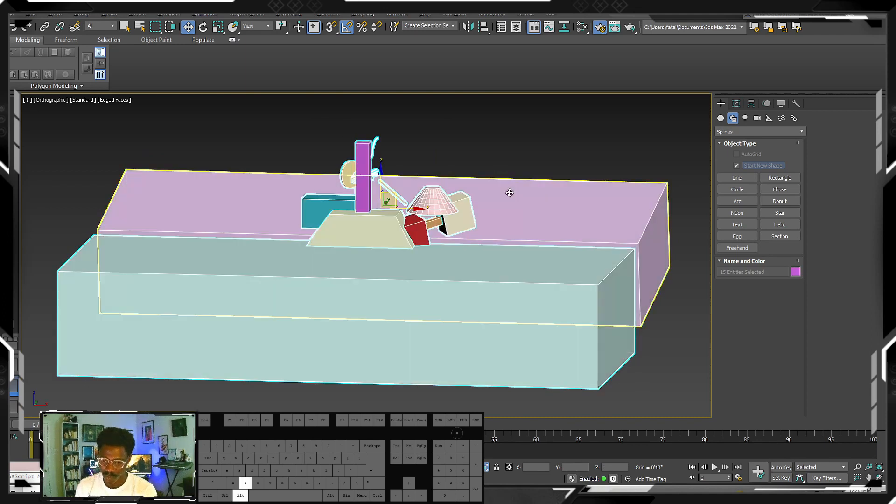
click(484, 151)
key(F4)
- Select the shield, bow, scabbard, sword, waist cylinder and arrows together and move them along Y to the figure box's back
click(362, 186)
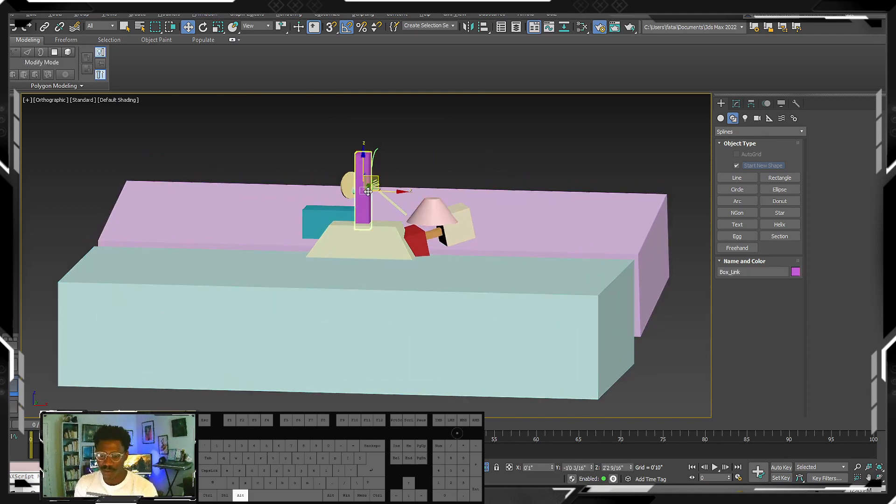
mouse_move(362, 187)
alt+middle_down()
mouse_move(319, 207)
mouse_move(370, 185)
alt+middle_up()
click(384, 190)
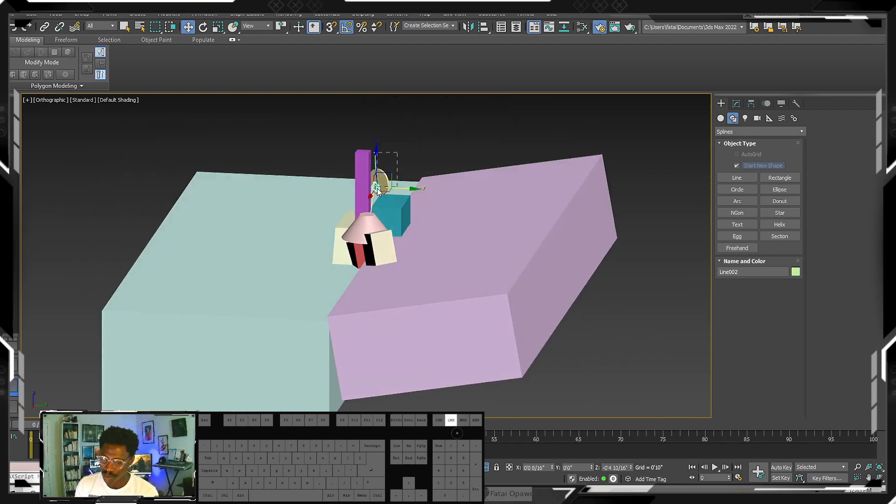
drag(377, 188, 376, 197)
scroll(376, 198, up, 5)
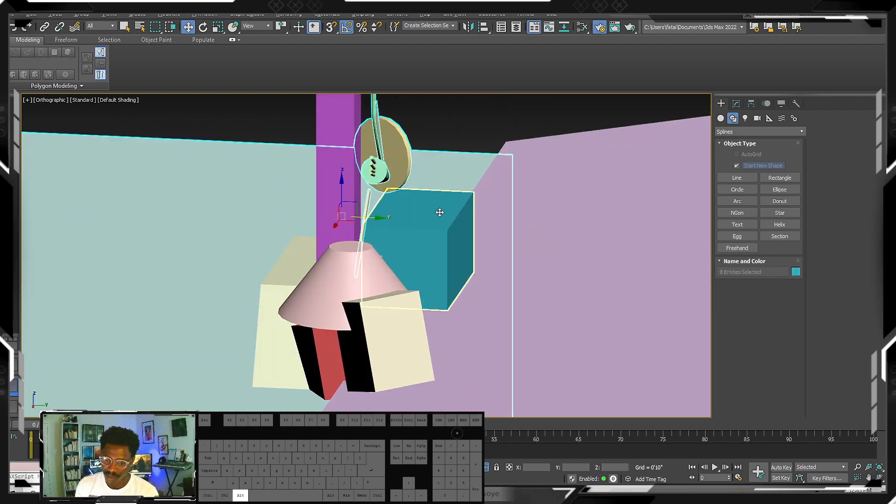
alt+click(440, 213)
alt+middle_drag(440, 212, 475, 297)
scroll(375, 221, down, 5)
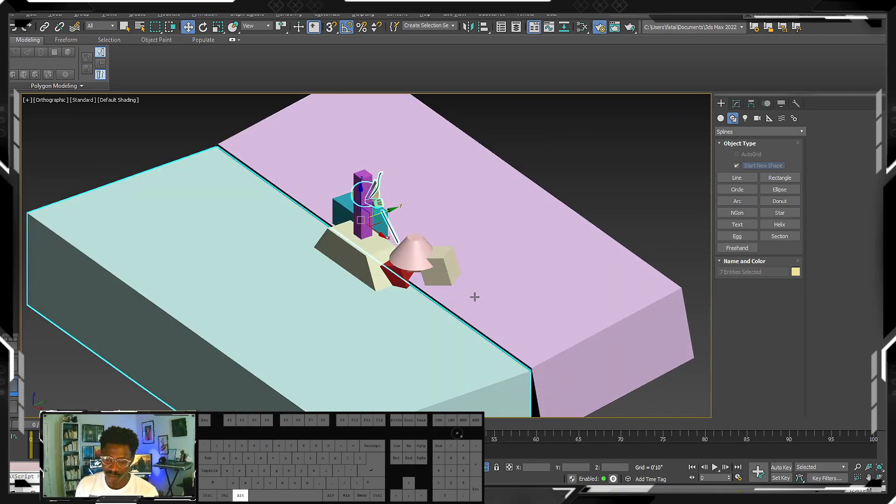
alt+click(476, 413)
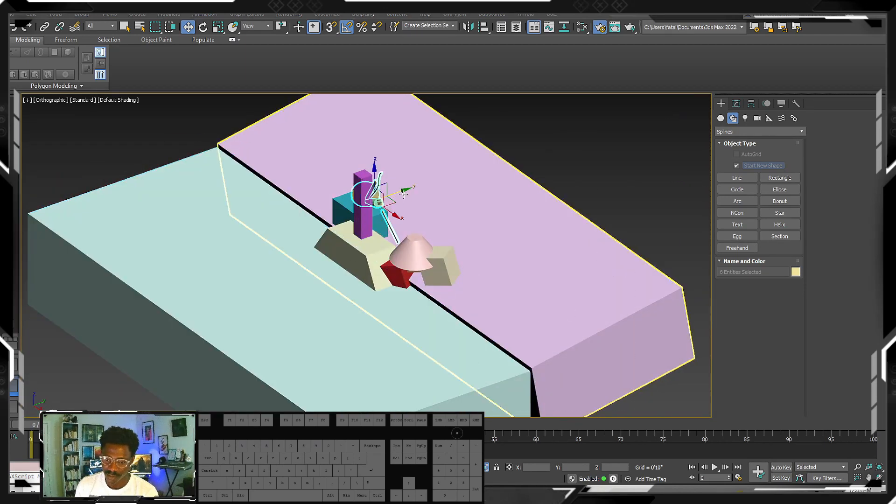
drag(402, 196, 386, 198)
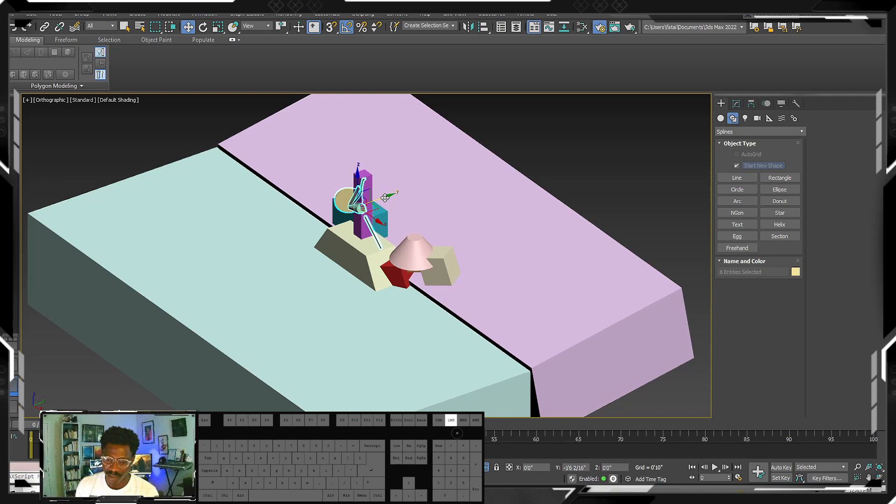
mouse_move(385, 199)
alt+middle_down()
mouse_move(443, 200)
mouse_move(366, 201)
mouse_move(377, 211)
mouse_move(397, 209)
mouse_move(387, 211)
alt+middle_up()
click(426, 125)
- Switch to a perspective view and adjust the height of the tilted ground box behind the rock
key(p)
scroll(395, 211, down, 4)
scroll(356, 204, up, 10)
scroll(358, 204, down, 6)
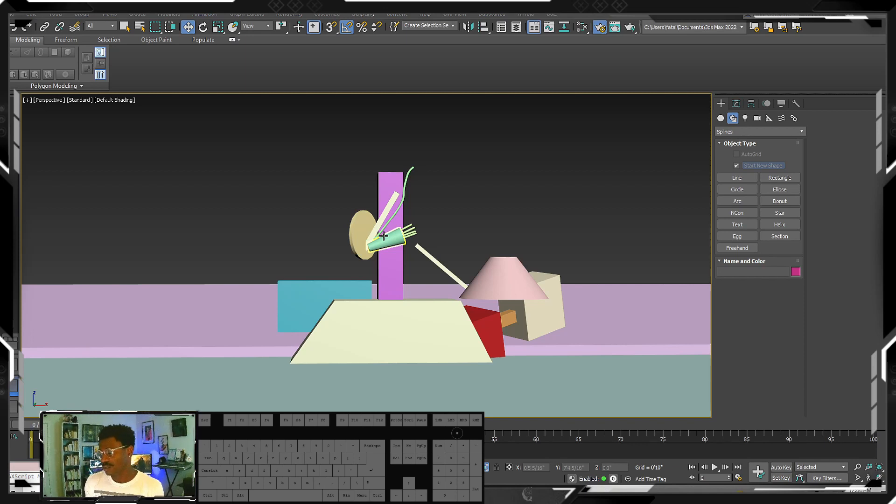
middle_drag(359, 228, 448, 252)
click(466, 265)
drag(474, 250, 473, 261)
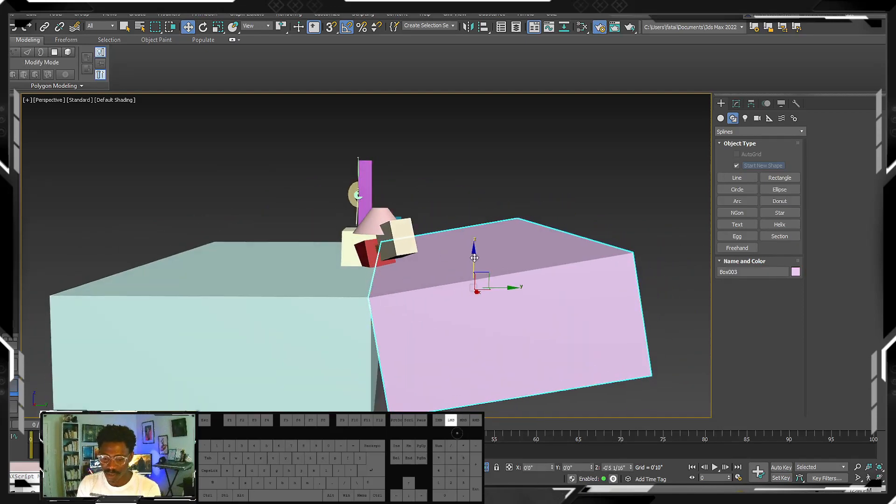
alt+middle_drag(473, 261, 478, 238)
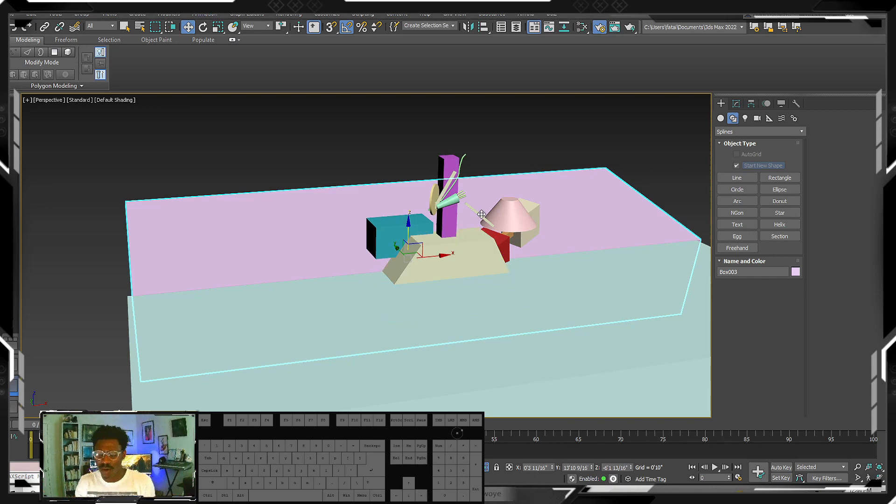
- Show the reference image again behind the blocked-out scene and view it from an angle
right_click(409, 212)
click(436, 165)
alt+middle_drag(437, 165, 324, 203)
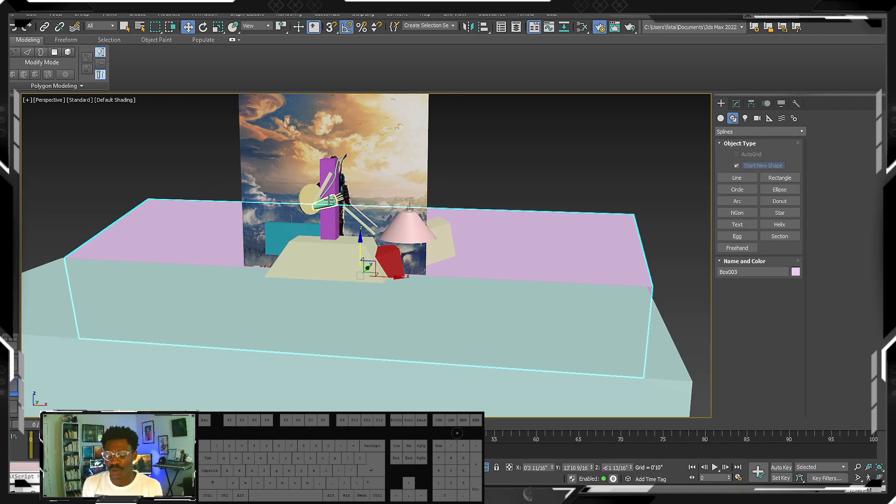
- Isolate the reference image plane and examine the figure, sword, rock and distant landscape up close, ending with the image framed in view
click(398, 154)
key(alt+q)
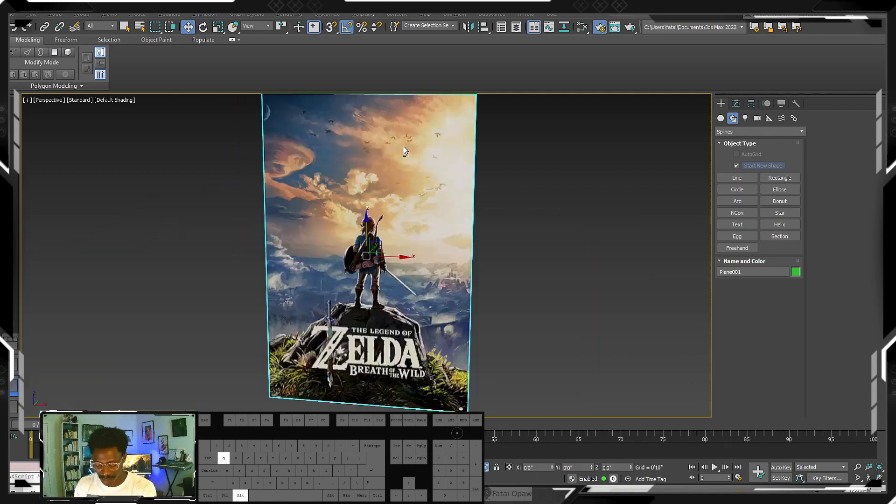
middle_drag(409, 345, 419, 283)
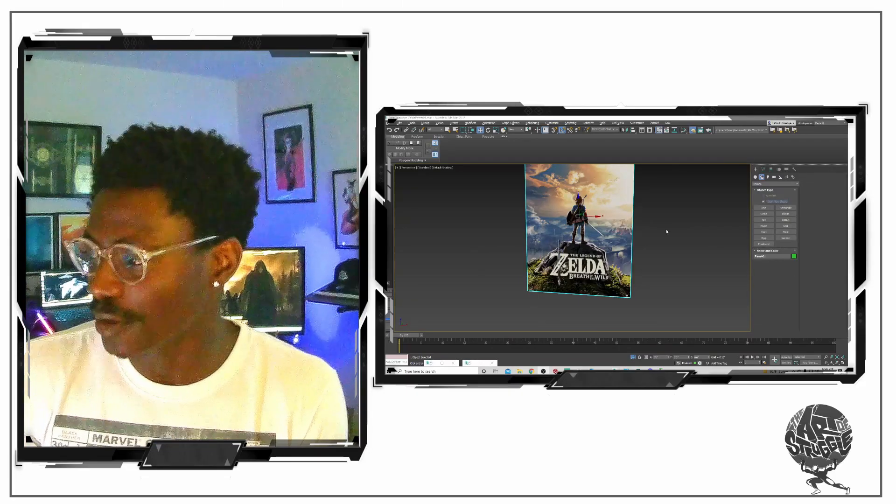
scroll(651, 250, up, 5)
scroll(651, 249, up, 3)
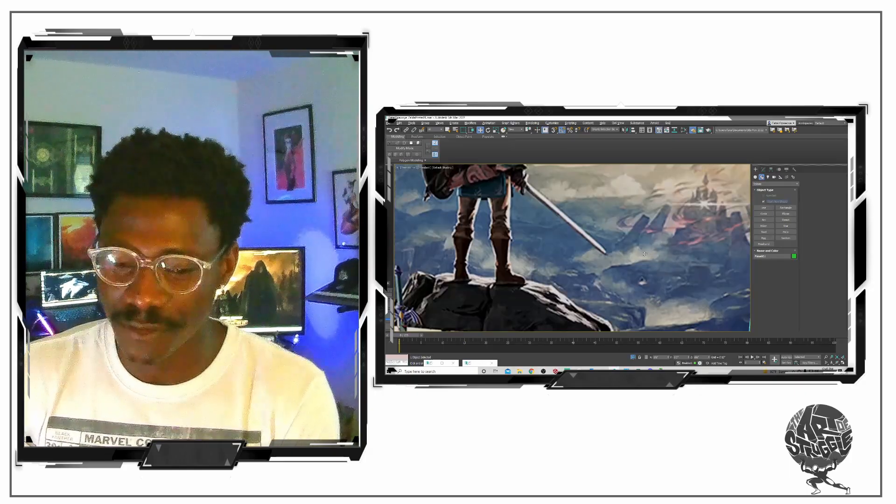
alt+middle_drag(651, 250, 631, 246)
scroll(631, 246, down, 2)
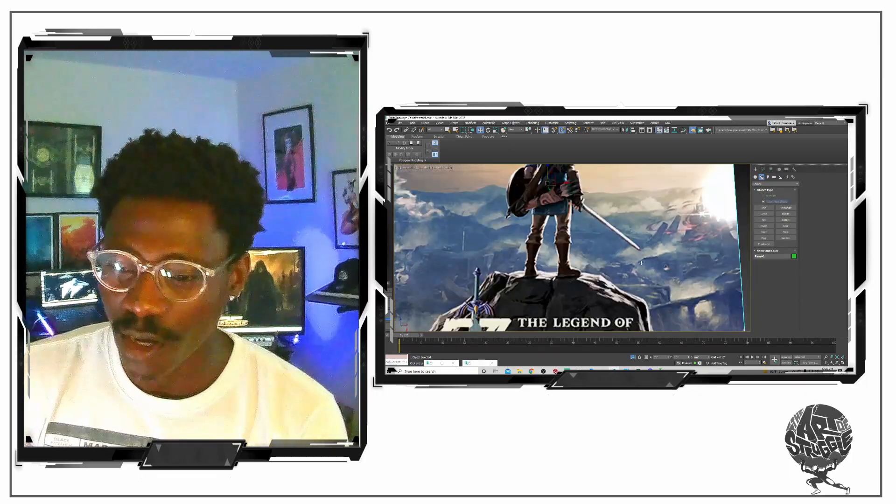
key(z)
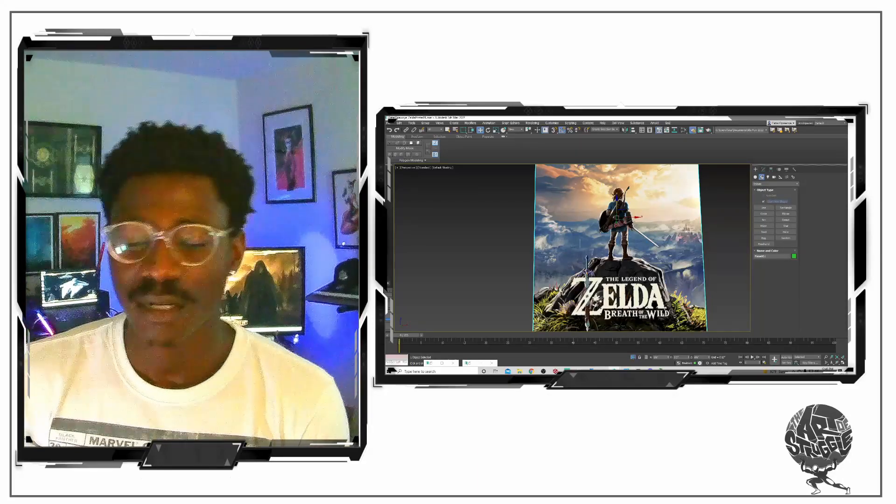
mouse_move(649, 371)
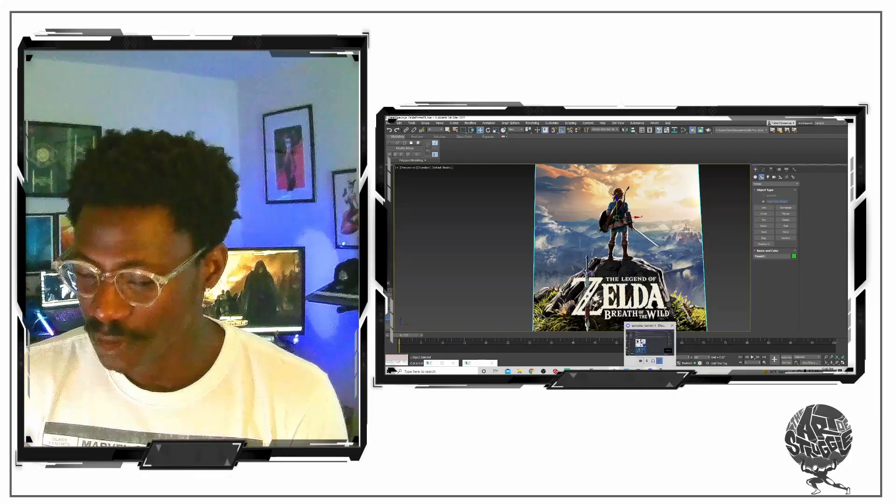
click(657, 337)
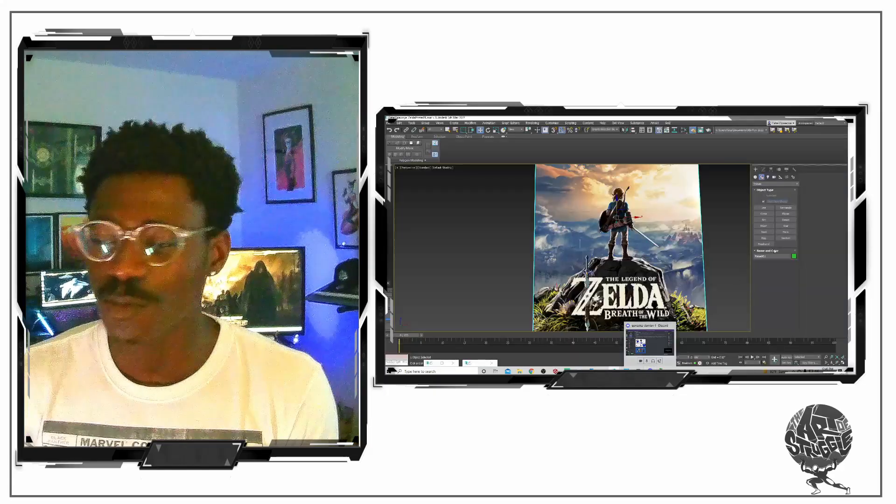